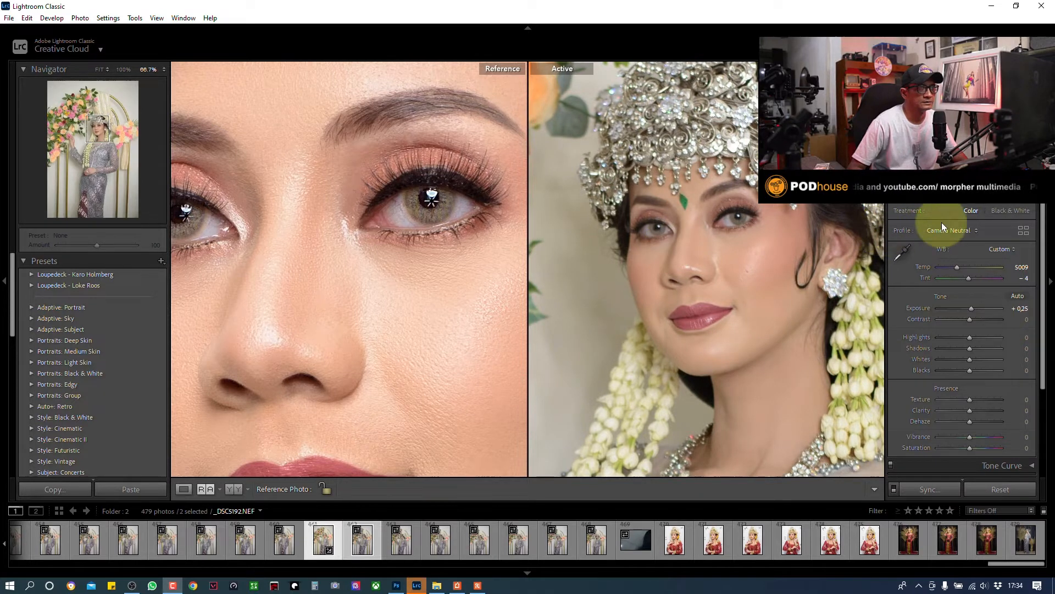
- Neutralize the active photo's white balance from the backdrop and adjust it to temperature 5260, tint +1, exposure +0.60, highlights -31 and whites +34
{"action": "left_click", "coordinate": [902, 253]}
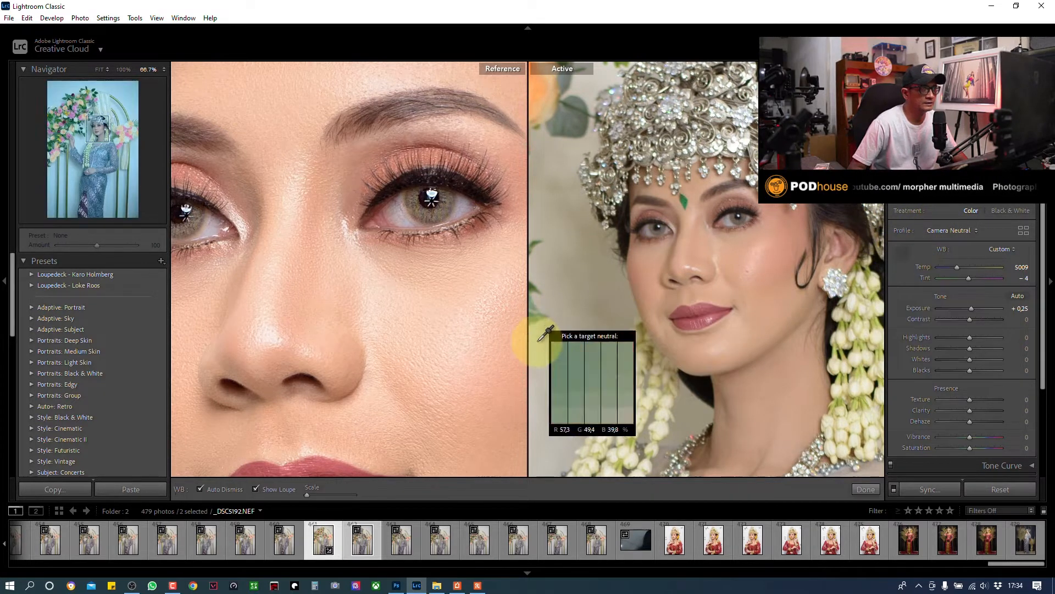
{"action": "left_click", "coordinate": [536, 372]}
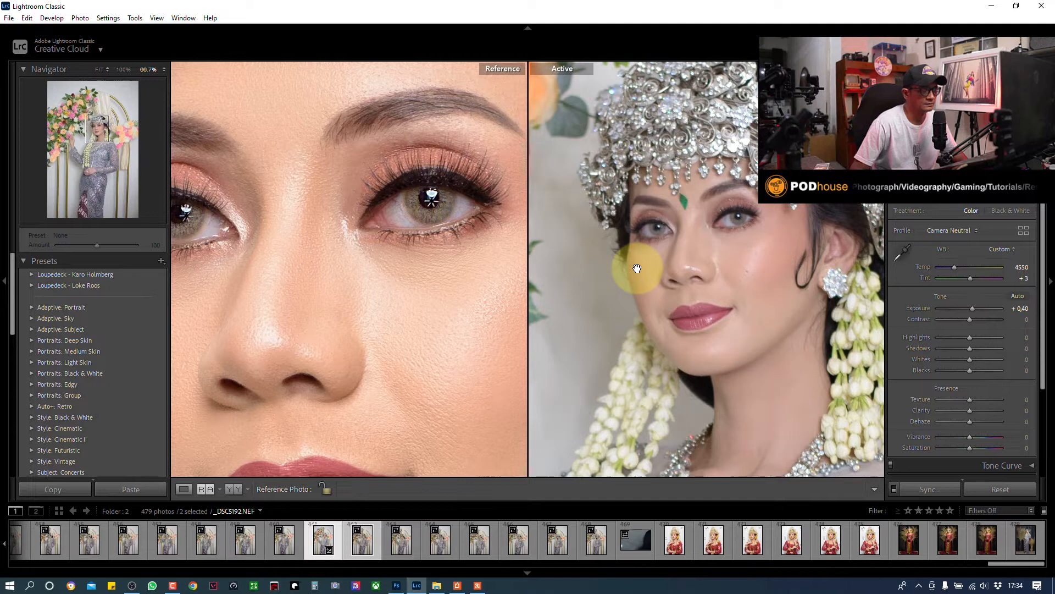
{"action": "key", "text": "equal"}
{"action": "key", "text": "equal"}
{"action": "key", "text": "equal"}
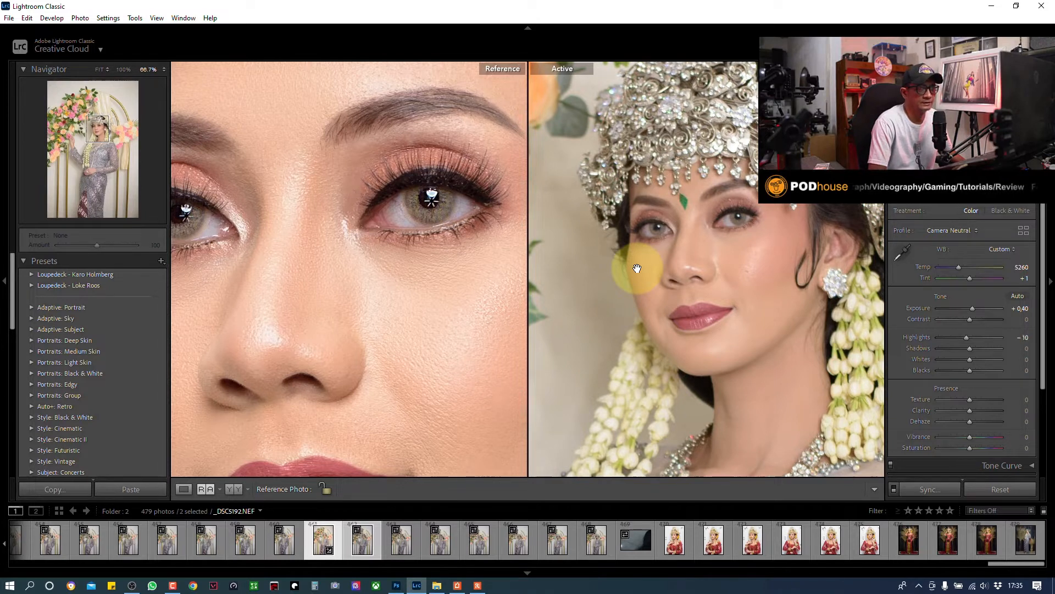
{"action": "key", "text": "minus"}
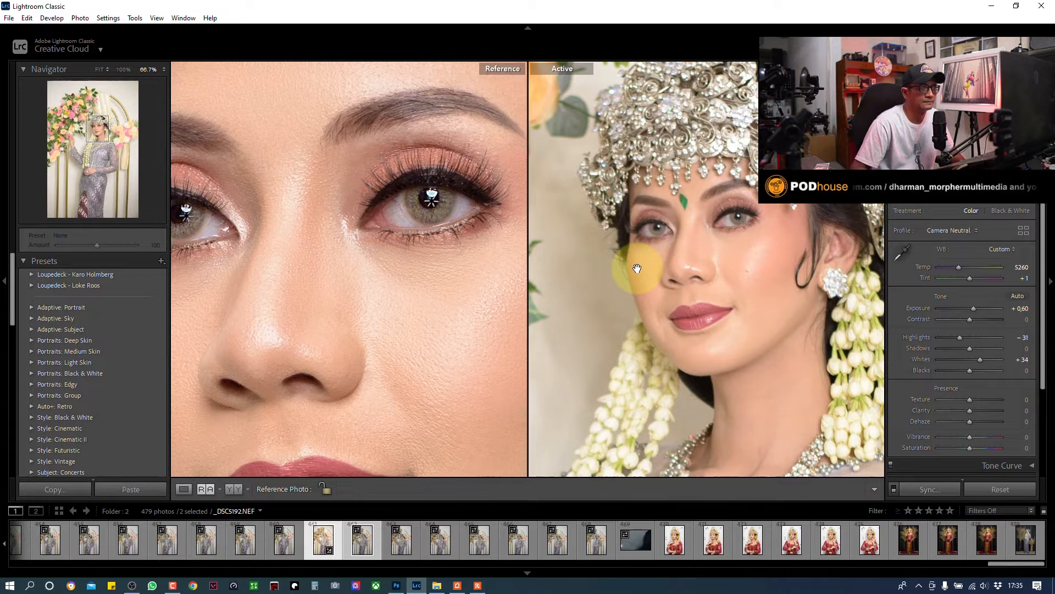
- Open the two selected bridal photos, _DSC5192 and _DSC5193, as Smart Objects in Photoshop
{"action": "left_click", "coordinate": [706, 270]}
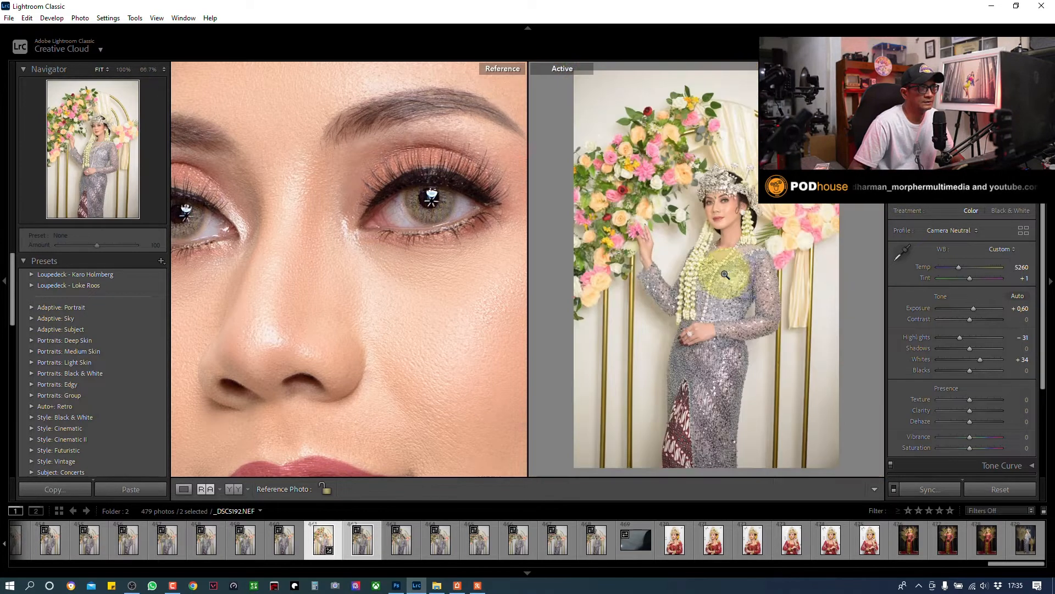
{"action": "left_click", "coordinate": [399, 292]}
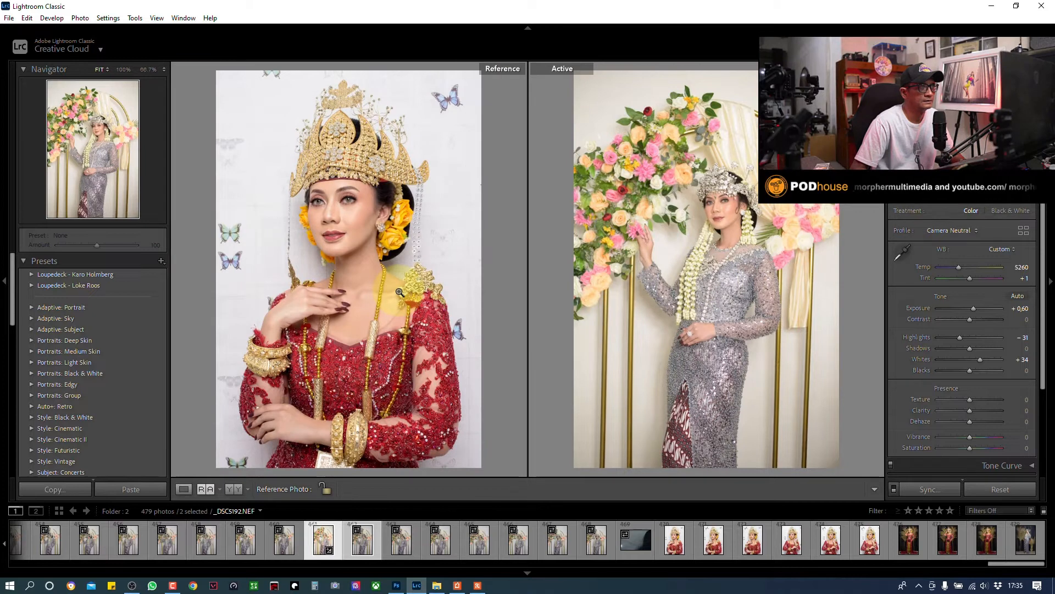
{"action": "left_click", "coordinate": [695, 240]}
{"action": "left_click", "coordinate": [766, 231]}
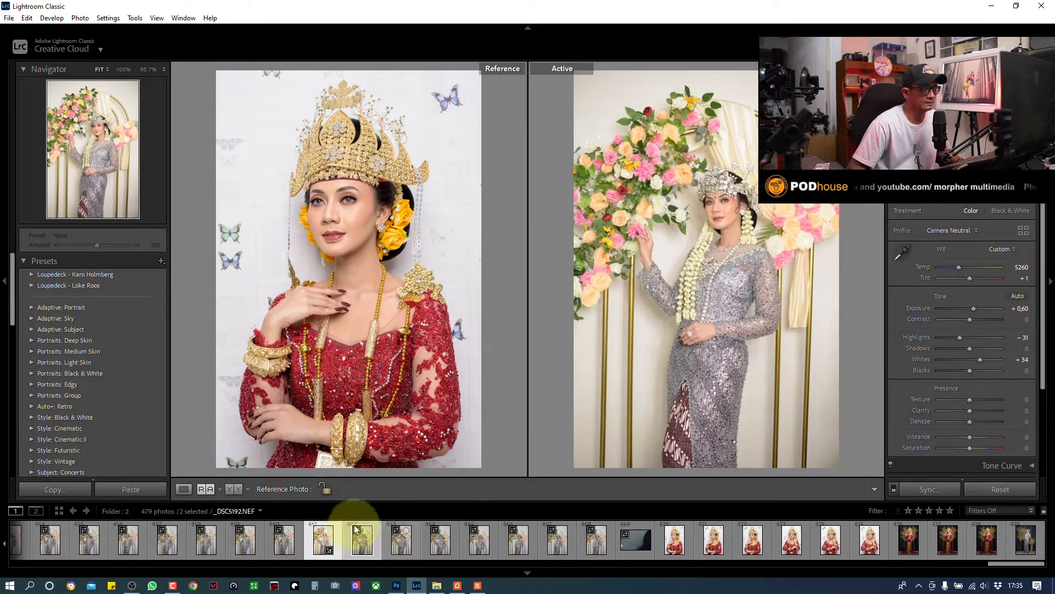
{"action": "right_click", "coordinate": [321, 544]}
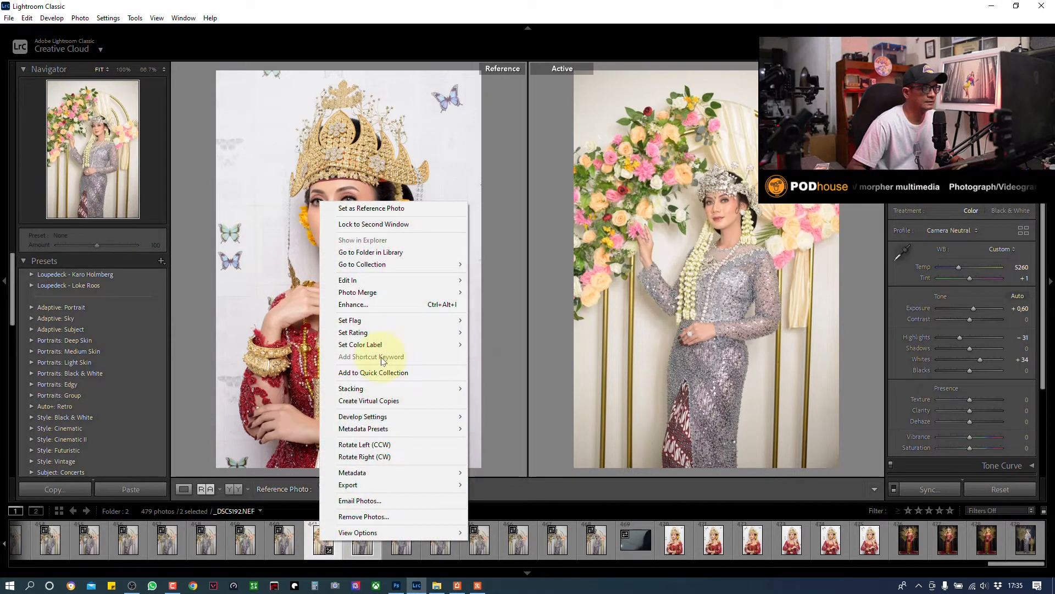
{"action": "mouse_move", "coordinate": [384, 279]}
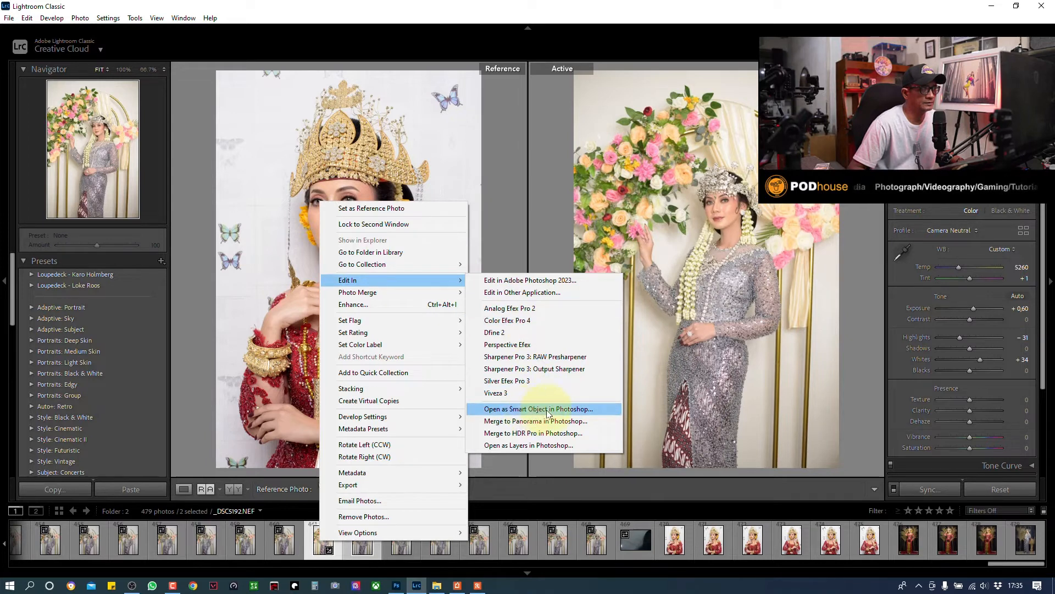
{"action": "left_click", "coordinate": [566, 409]}
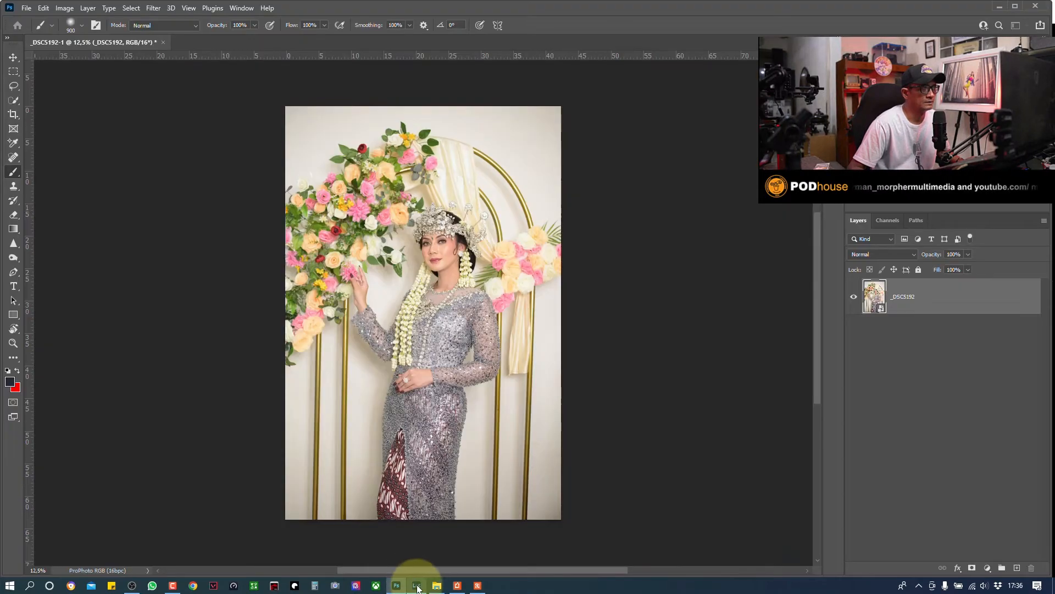
- Close Lightroom Classic, return to Photoshop and close the _DSC5192-1 document without saving it
{"action": "left_click", "coordinate": [417, 586]}
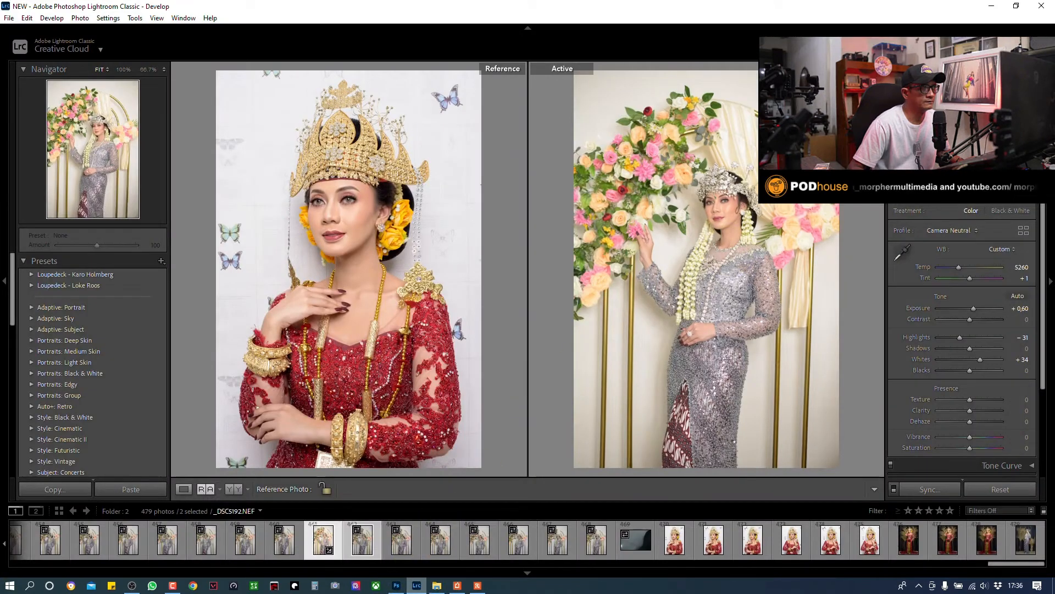
{"action": "left_click", "coordinate": [1044, 6]}
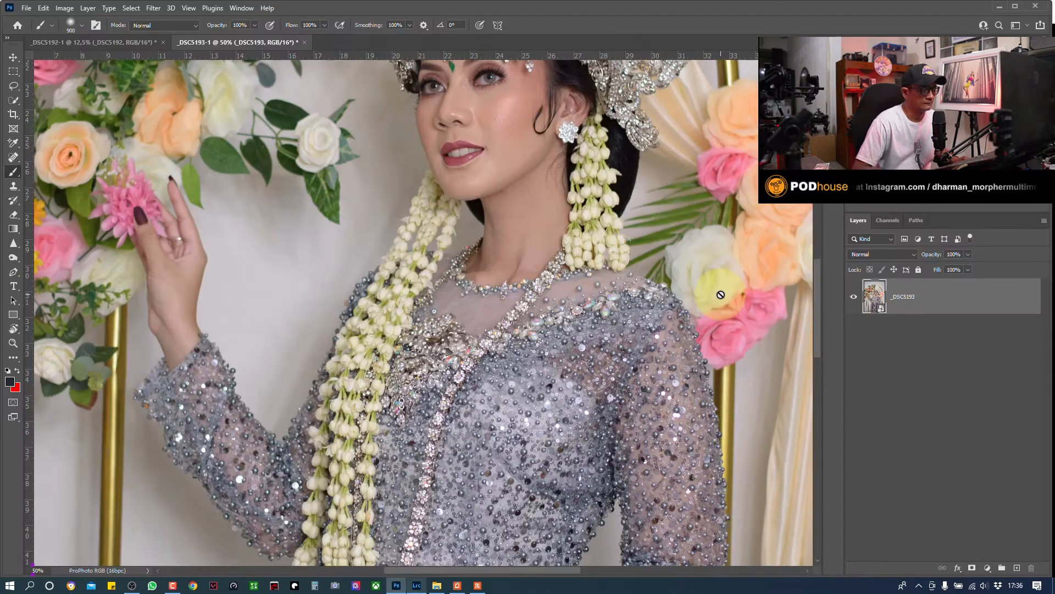
{"action": "key", "text": "ctrl+plus"}
{"action": "left_click_drag", "start_coordinate": [572, 197], "coordinate": [467, 417]}
{"action": "left_click_drag", "start_coordinate": [480, 353], "coordinate": [470, 382]}
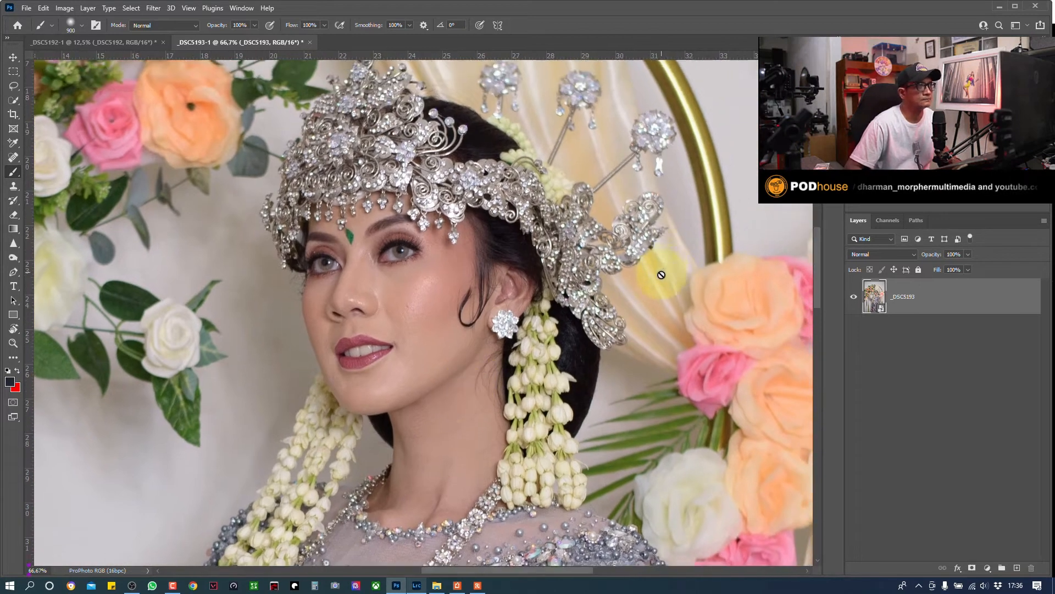
{"action": "left_click", "coordinate": [164, 42]}
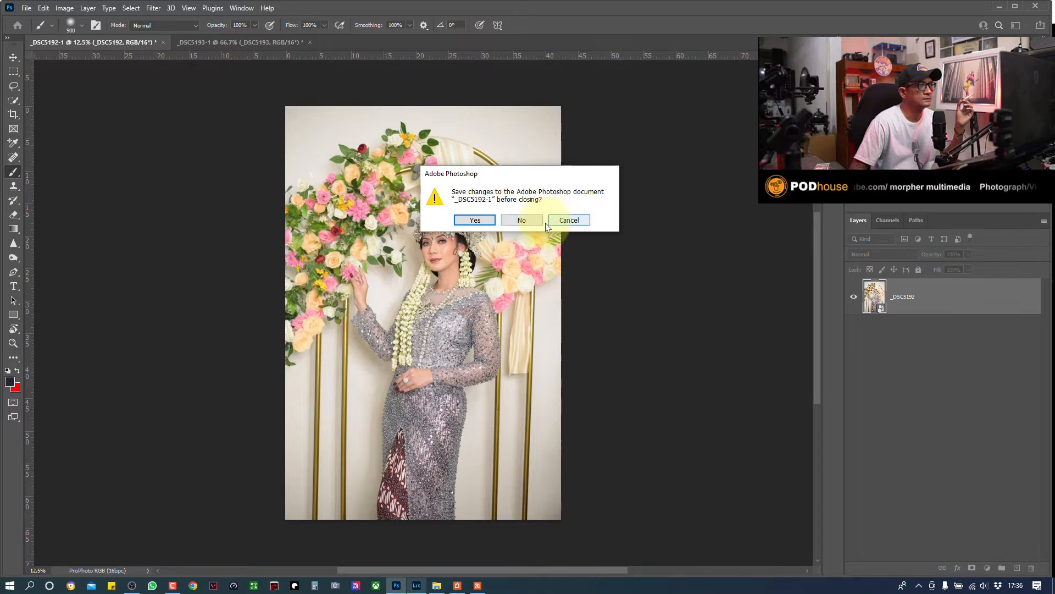
{"action": "left_click", "coordinate": [528, 221]}
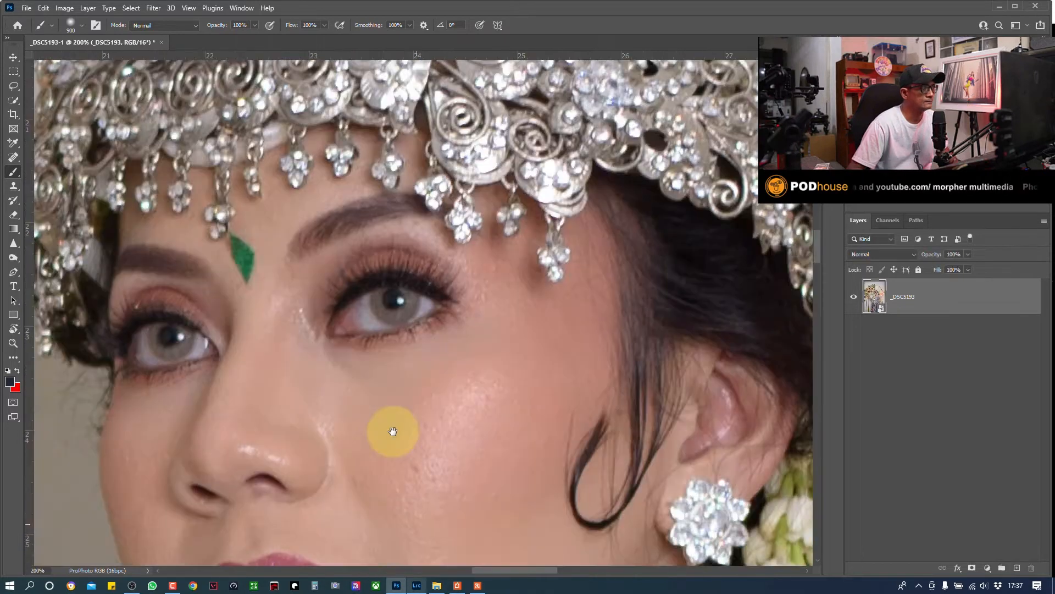
- Edit the _DSC5193 smart object in Camera Raw and raise its exposure to +0.35
{"action": "left_click_drag", "start_coordinate": [391, 431], "coordinate": [451, 372]}
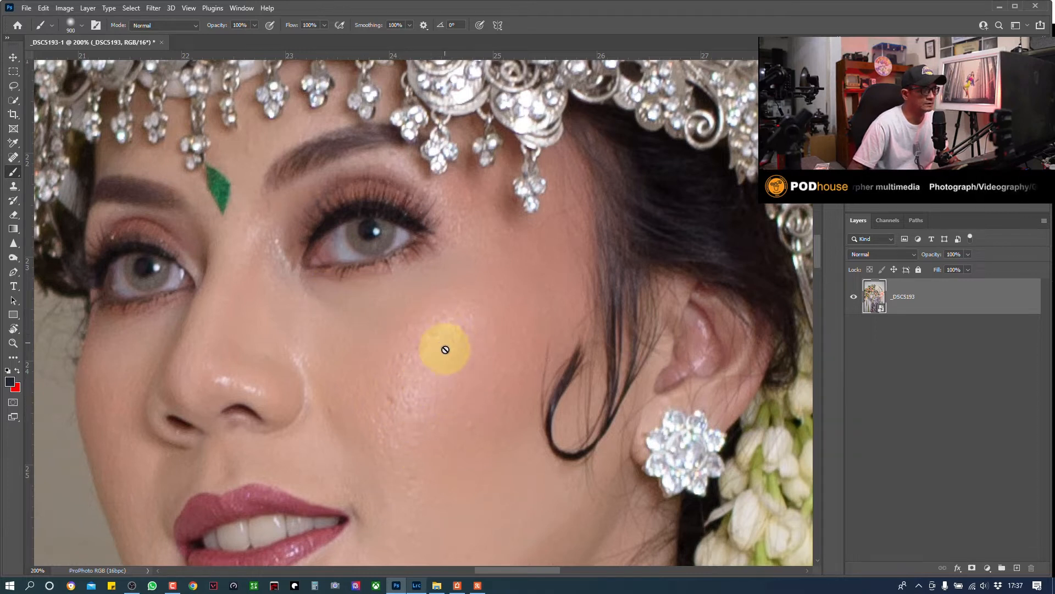
{"action": "left_click_drag", "start_coordinate": [431, 309], "coordinate": [511, 293]}
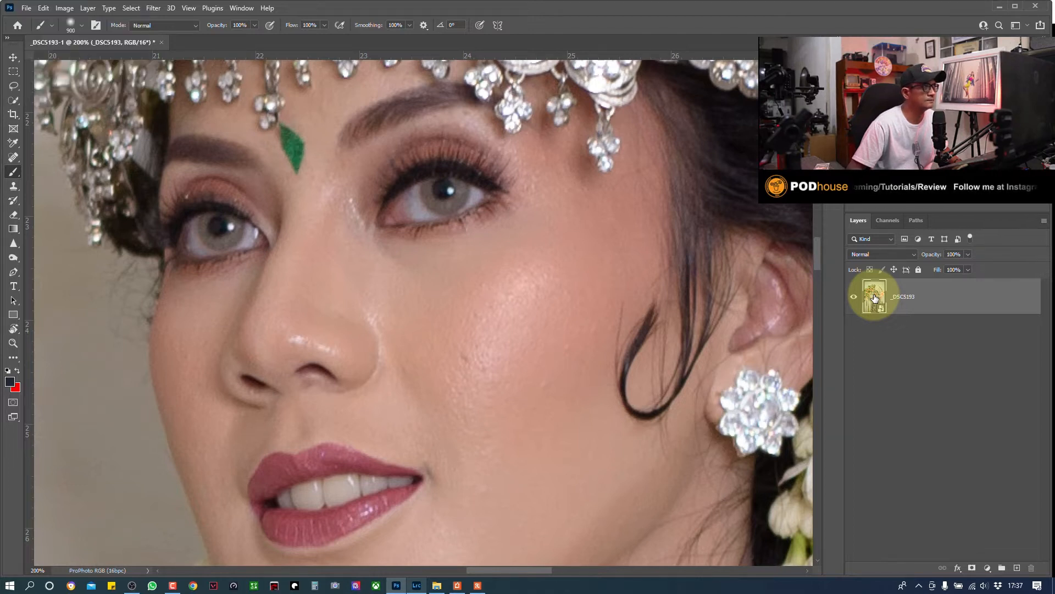
{"action": "double_click", "coordinate": [874, 297]}
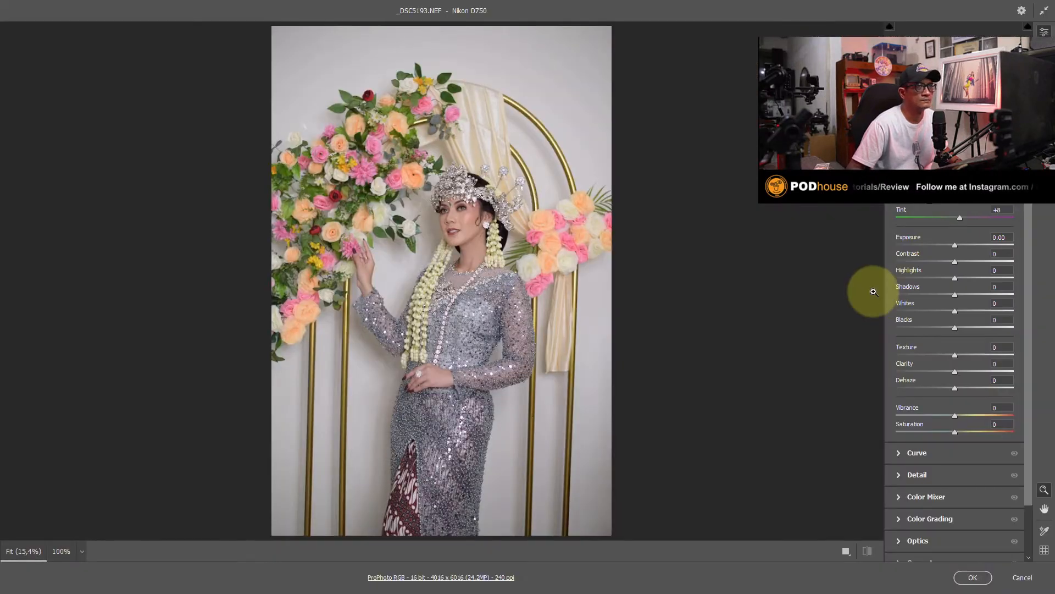
{"action": "left_click_drag", "start_coordinate": [955, 245], "coordinate": [962, 249]}
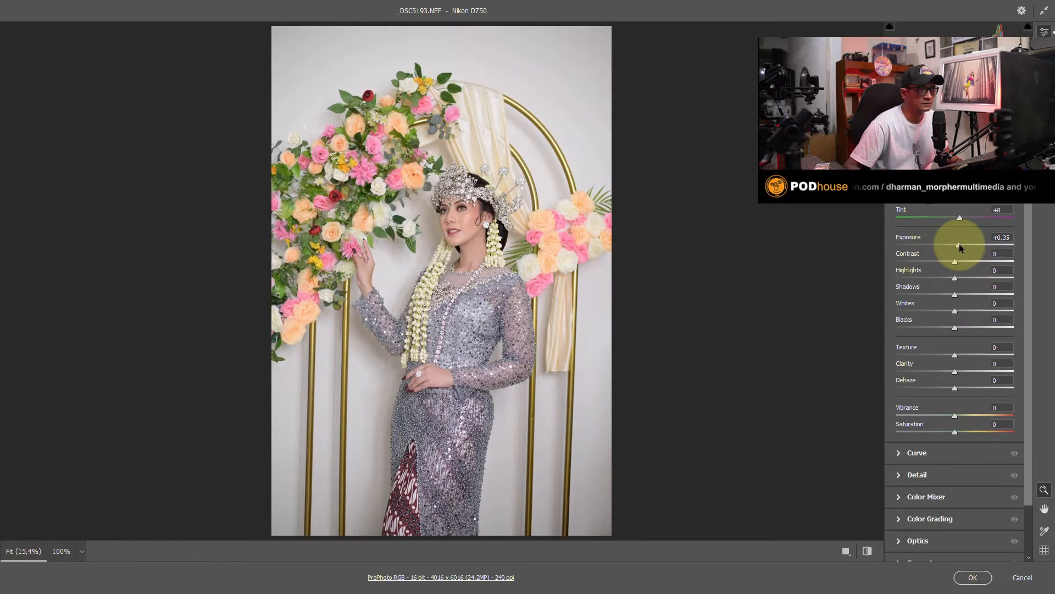
{"action": "left_click", "coordinate": [968, 578]}
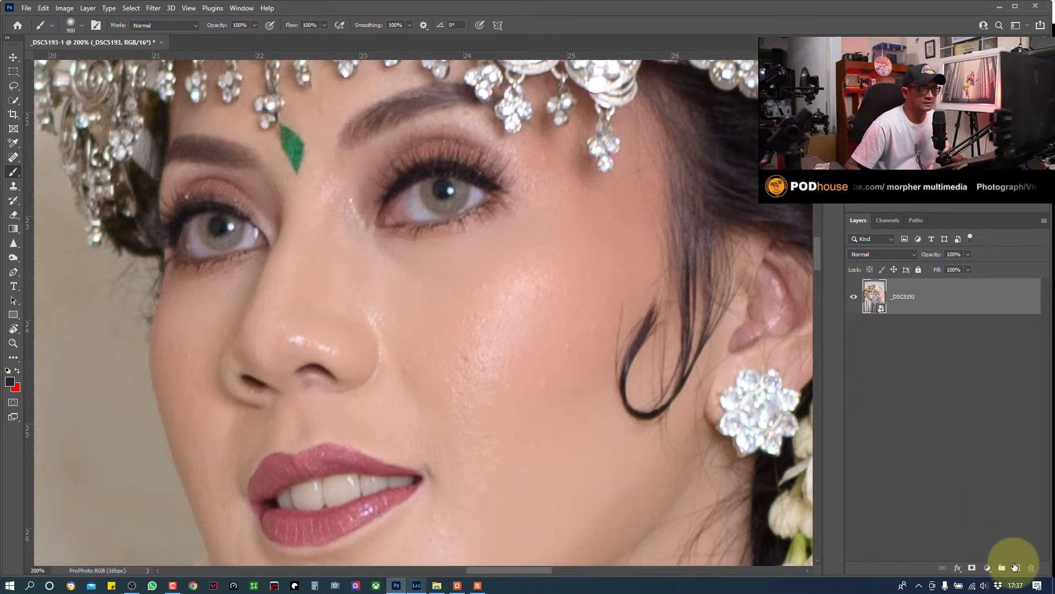
- Add an empty layer above the _DSC5193 smart object and activate the Spot Healing Brush for retouching the face
{"action": "left_click", "coordinate": [1014, 567]}
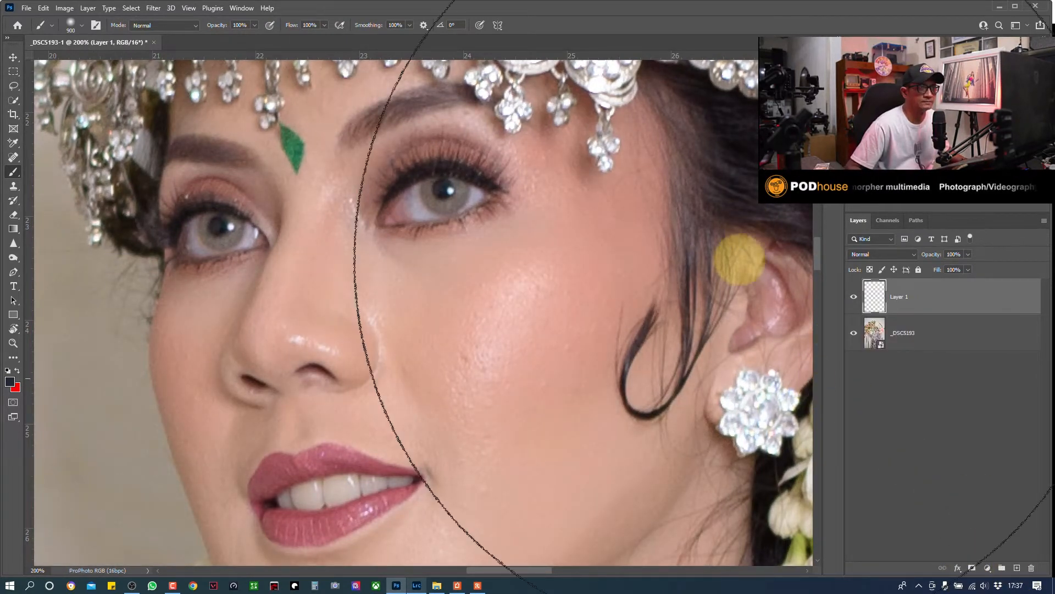
{"action": "key", "text": "ctrl+plus"}
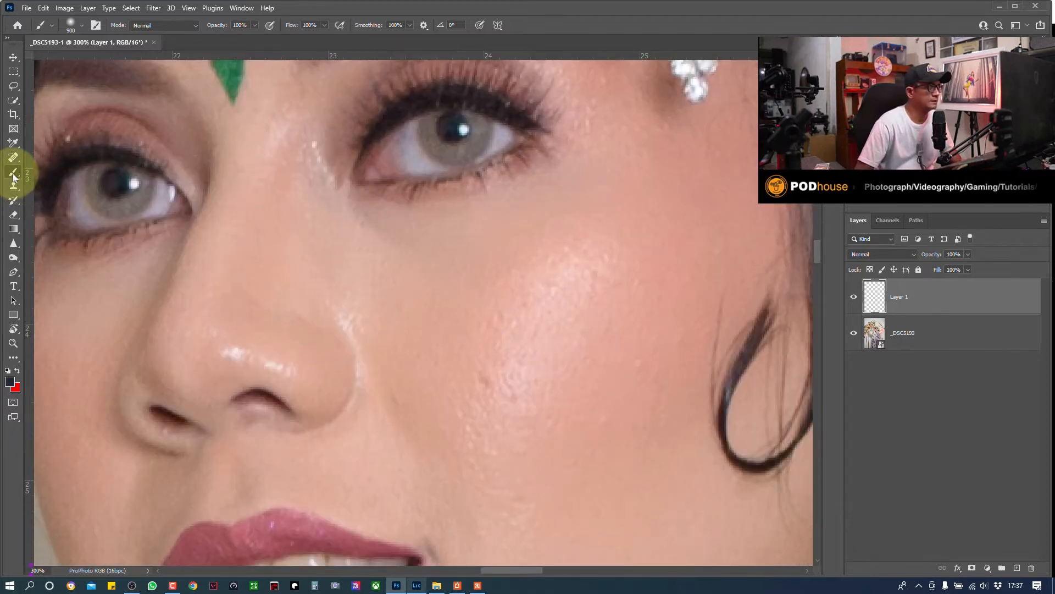
{"action": "right_click", "coordinate": [14, 177]}
{"action": "right_click", "coordinate": [14, 158]}
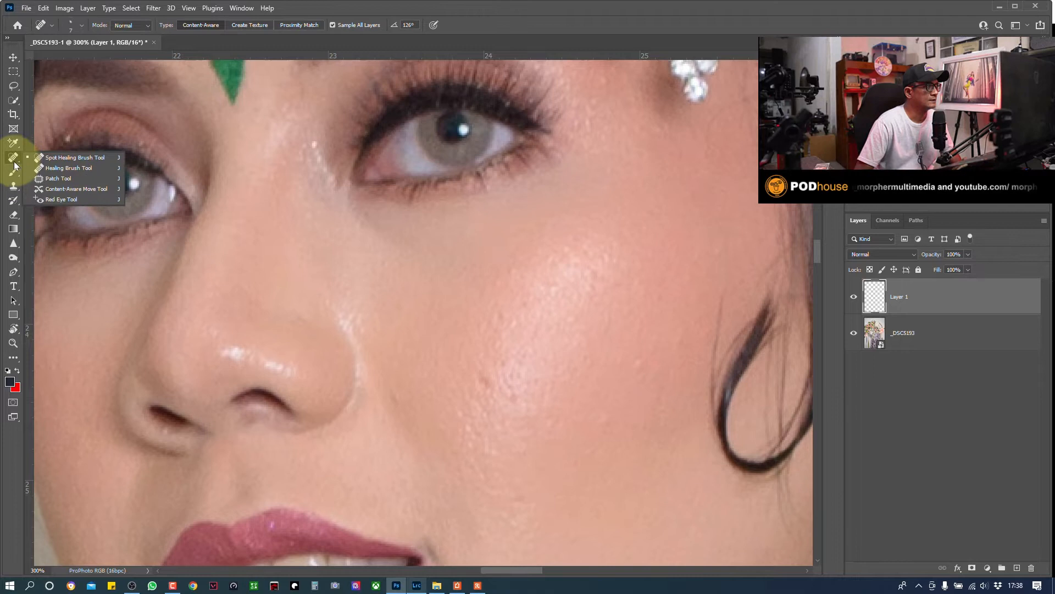
{"action": "left_click", "coordinate": [76, 158]}
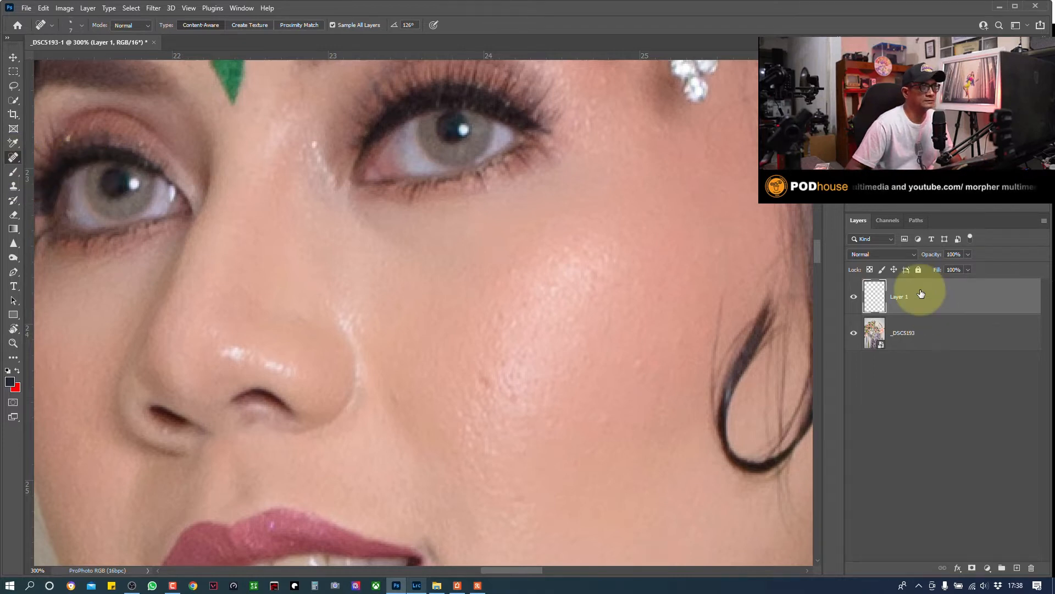
{"action": "key", "text": "ctrl+plus"}
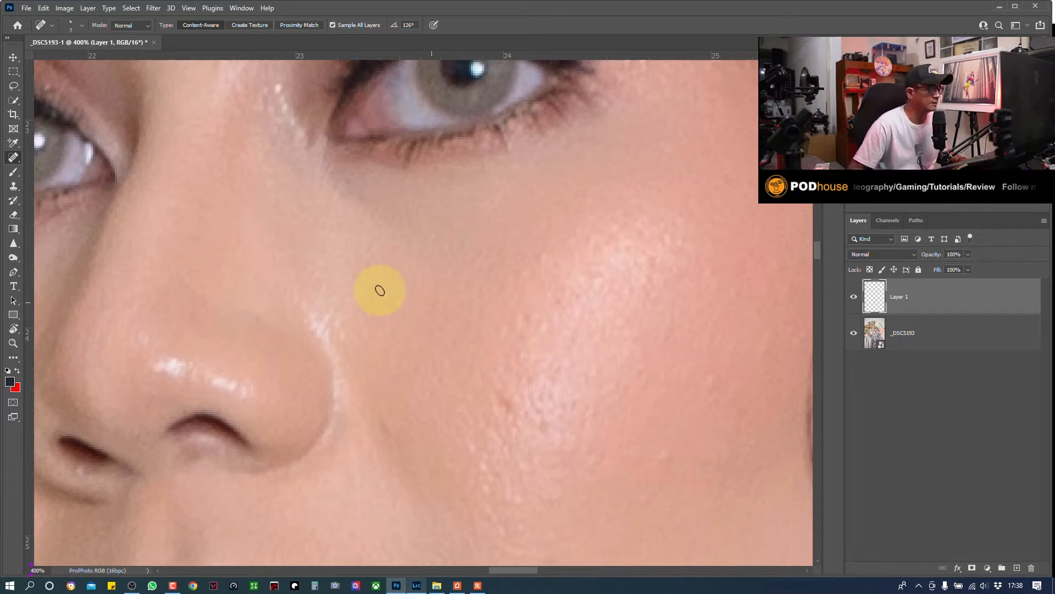
{"action": "right_click", "coordinate": [11, 159]}
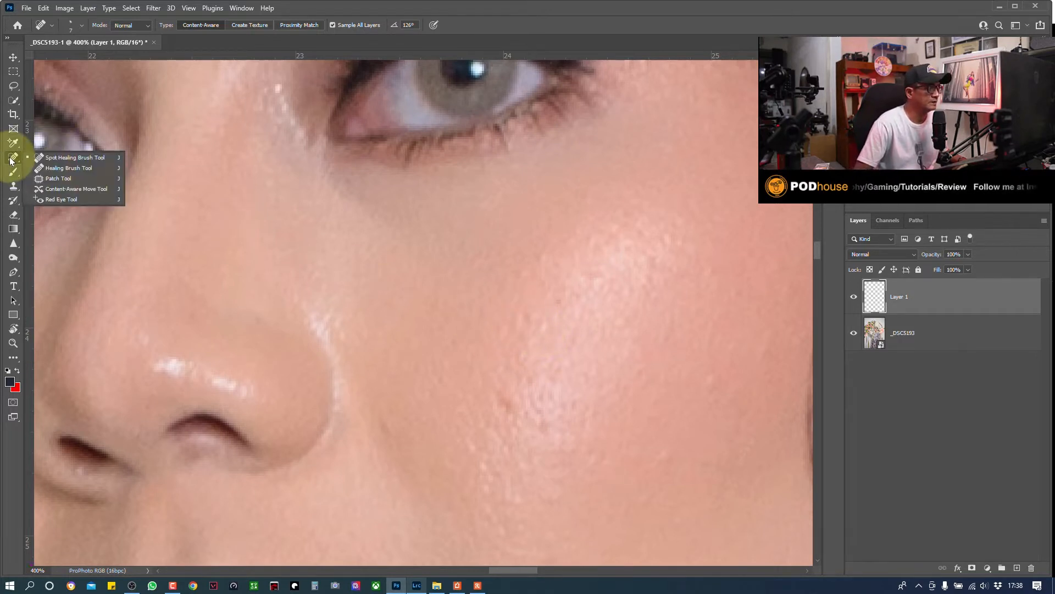
{"action": "left_click", "coordinate": [44, 168]}
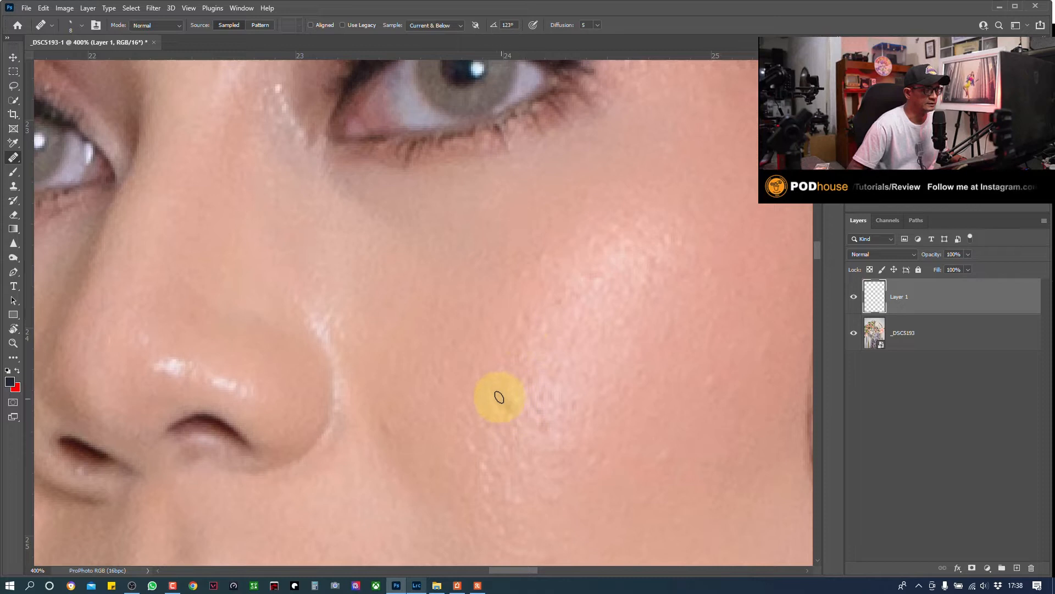
{"action": "left_click", "coordinate": [480, 375], "text": "alt"}
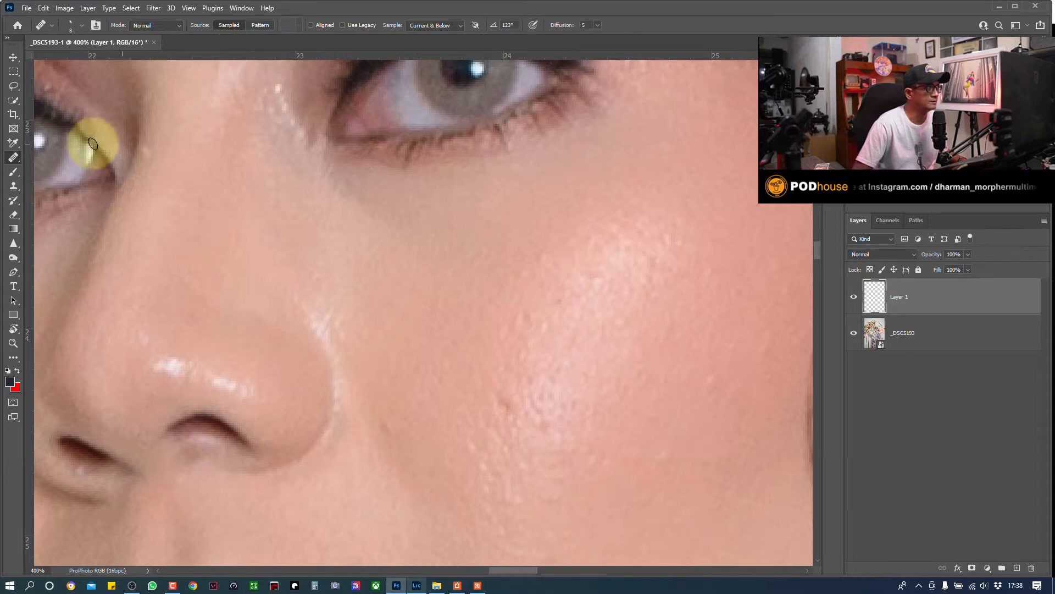
{"action": "right_click", "coordinate": [13, 158]}
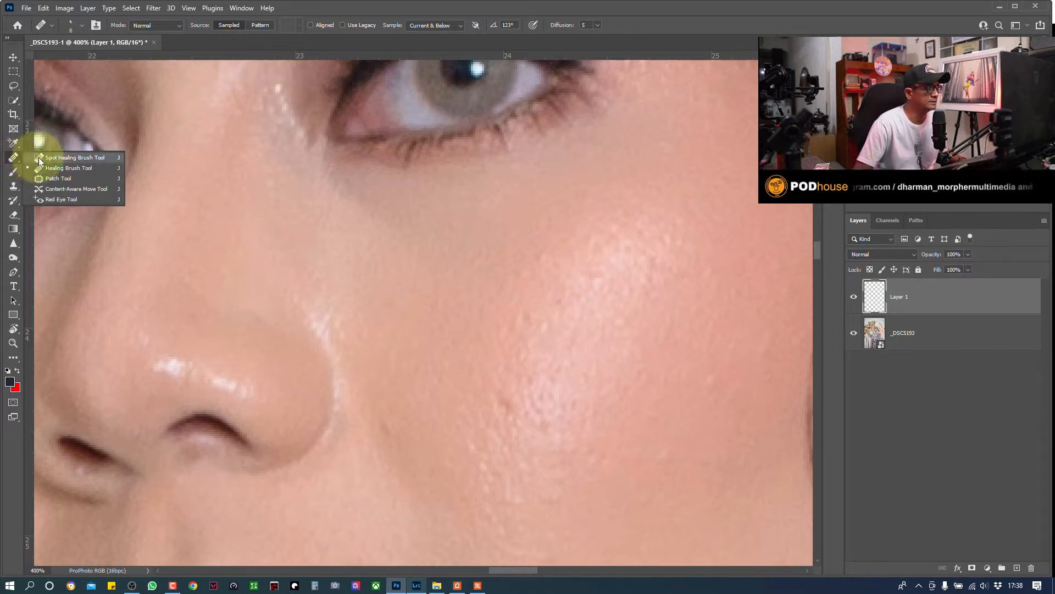
{"action": "left_click", "coordinate": [39, 160]}
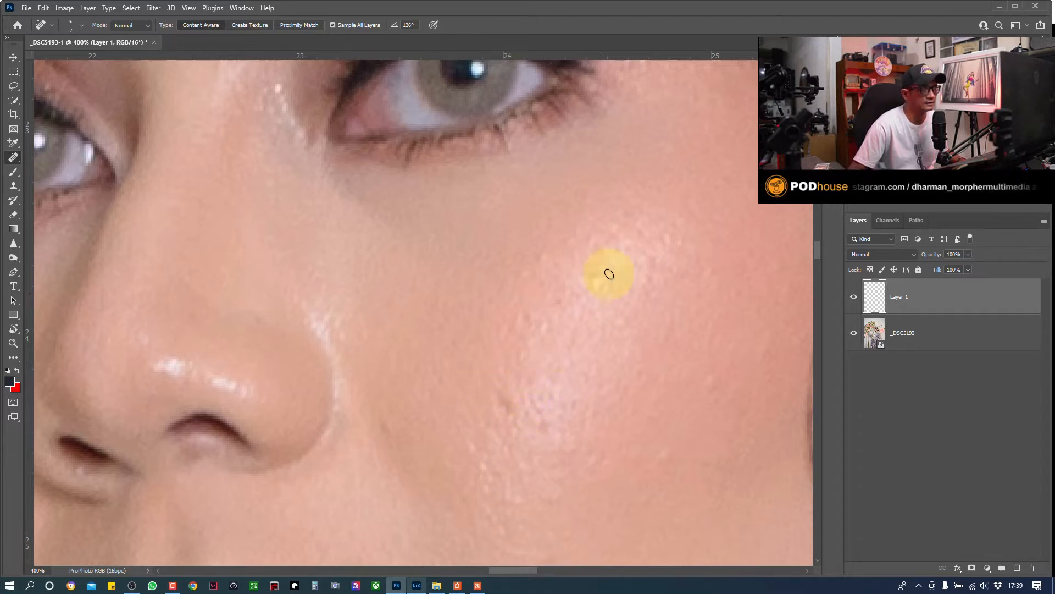
- Examine the skin on the cheek and around the mouth, and the hair above the ear, up close for retouching
{"action": "left_click_drag", "start_coordinate": [607, 365], "coordinate": [426, 176]}
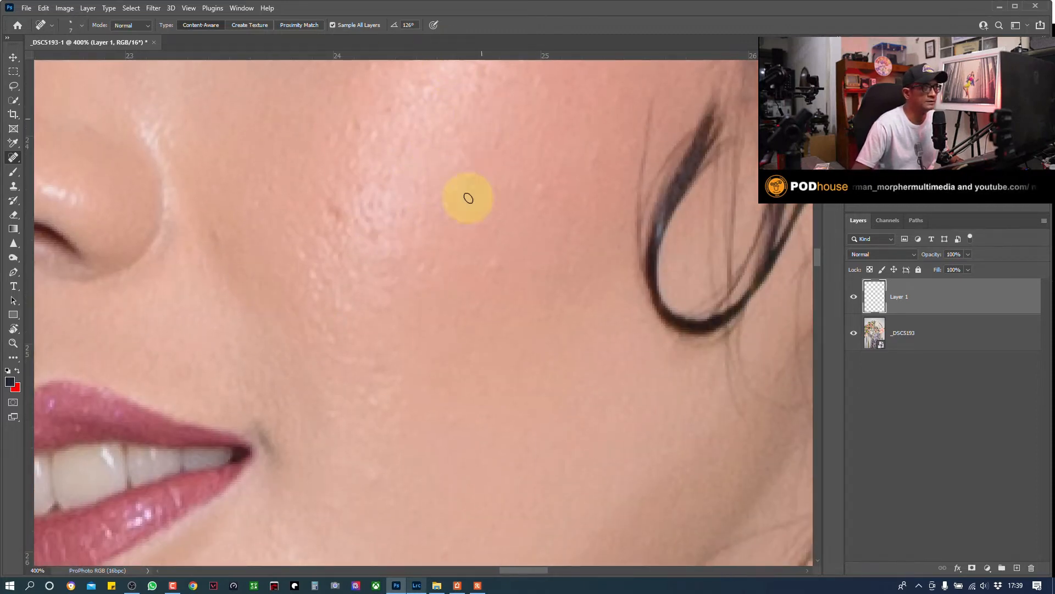
{"action": "mouse_move", "coordinate": [508, 246]}
{"action": "left_mouse_down"}
{"action": "mouse_move", "coordinate": [530, 337]}
{"action": "mouse_move", "coordinate": [592, 438]}
{"action": "left_mouse_up"}
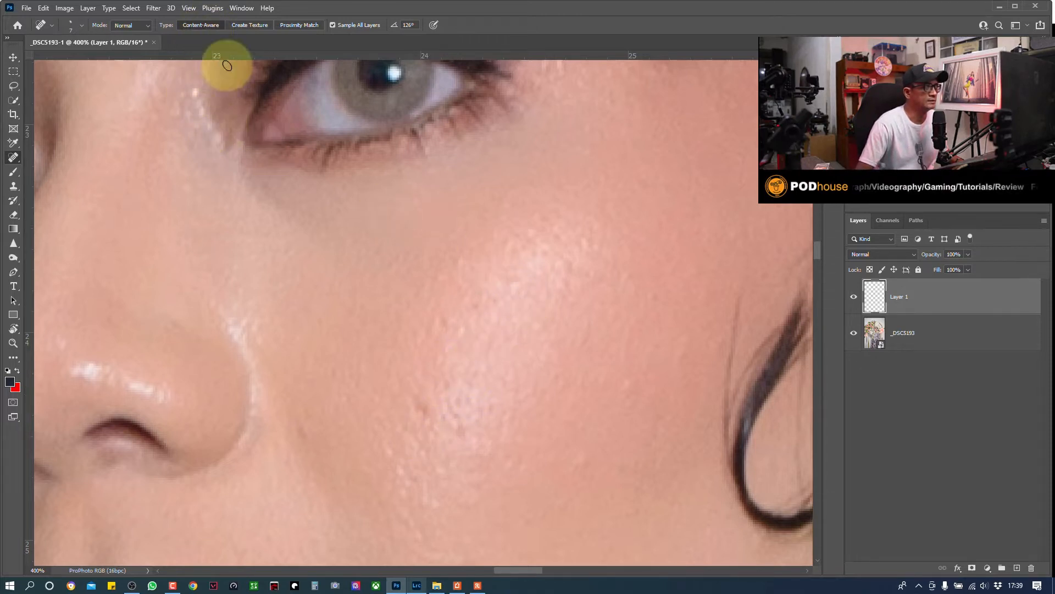
{"action": "left_click_drag", "start_coordinate": [526, 204], "coordinate": [492, 258]}
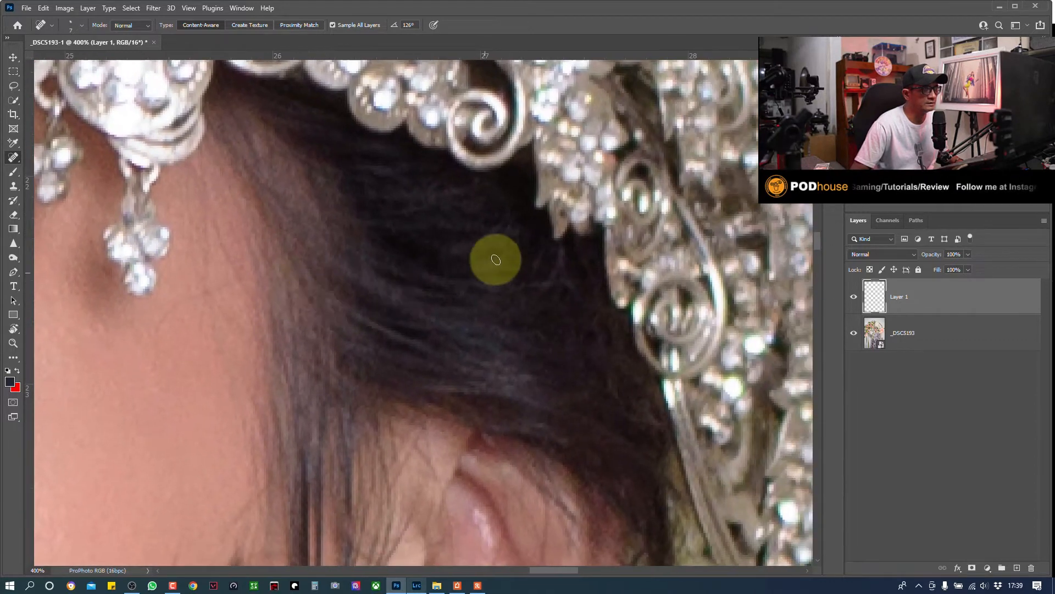
{"action": "mouse_move", "coordinate": [412, 332]}
{"action": "left_mouse_down"}
{"action": "mouse_move", "coordinate": [344, 304]}
{"action": "mouse_move", "coordinate": [302, 378]}
{"action": "left_mouse_up"}
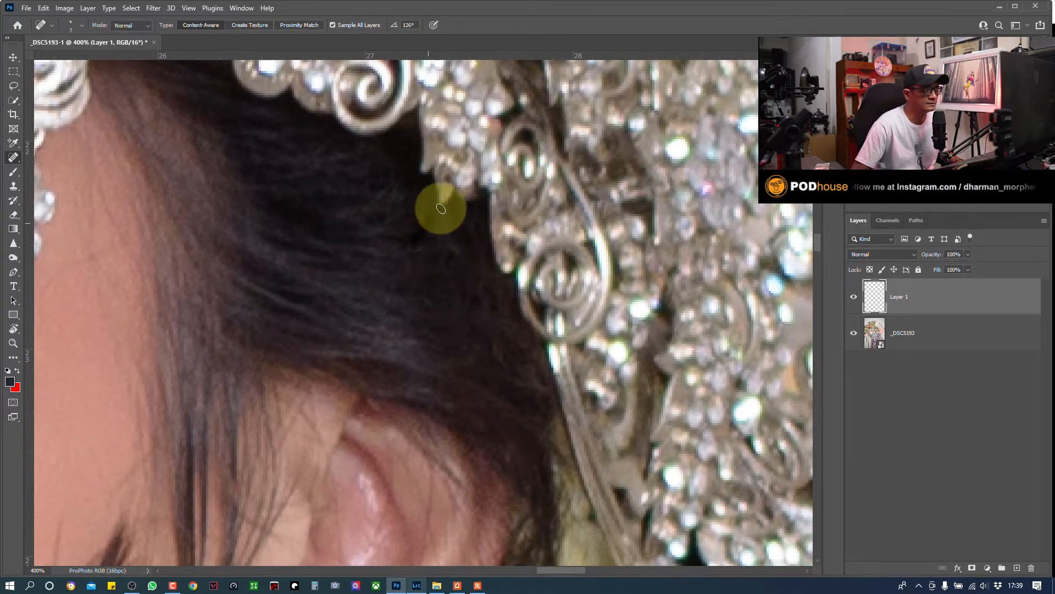
{"action": "left_click_drag", "start_coordinate": [290, 264], "coordinate": [560, 217]}
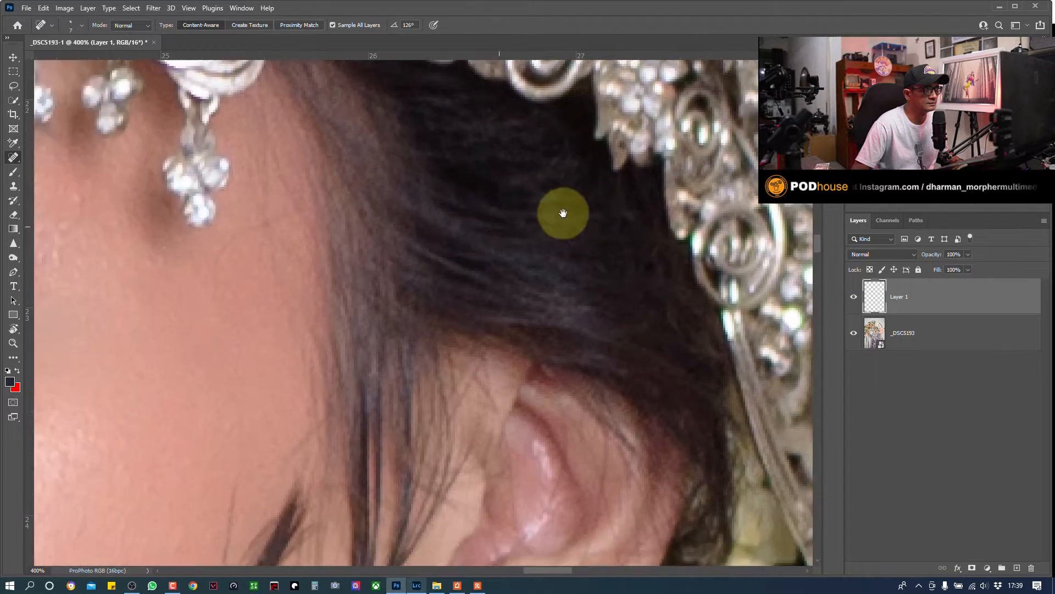
- Spot-heal the skin texture on the cheek beside the nose on the empty layer at 500% zoom
{"action": "left_click_drag", "start_coordinate": [455, 244], "coordinate": [622, 154]}
{"action": "mouse_move", "coordinate": [403, 304]}
{"action": "left_mouse_down"}
{"action": "mouse_move", "coordinate": [563, 182]}
{"action": "mouse_move", "coordinate": [570, 148]}
{"action": "left_mouse_up"}
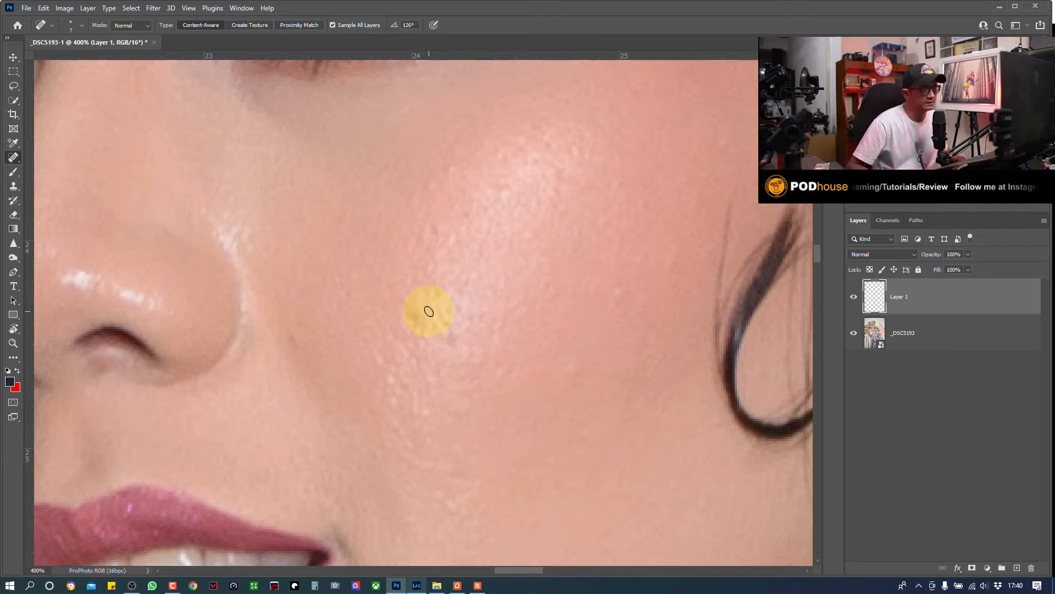
{"action": "scroll", "coordinate": [429, 311], "scroll_direction": "up", "scroll_amount": 1}
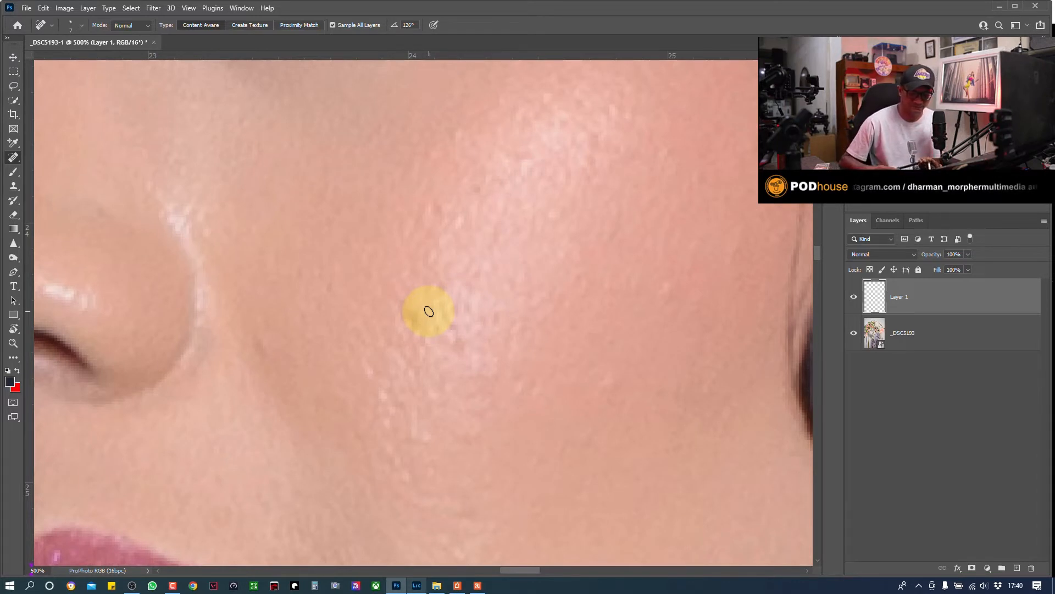
{"action": "mouse_move", "coordinate": [415, 321]}
{"action": "left_mouse_down"}
{"action": "mouse_move", "coordinate": [444, 329]}
{"action": "mouse_move", "coordinate": [412, 332]}
{"action": "mouse_move", "coordinate": [409, 297]}
{"action": "left_mouse_up"}
{"action": "left_click_drag", "start_coordinate": [417, 334], "coordinate": [437, 326]}
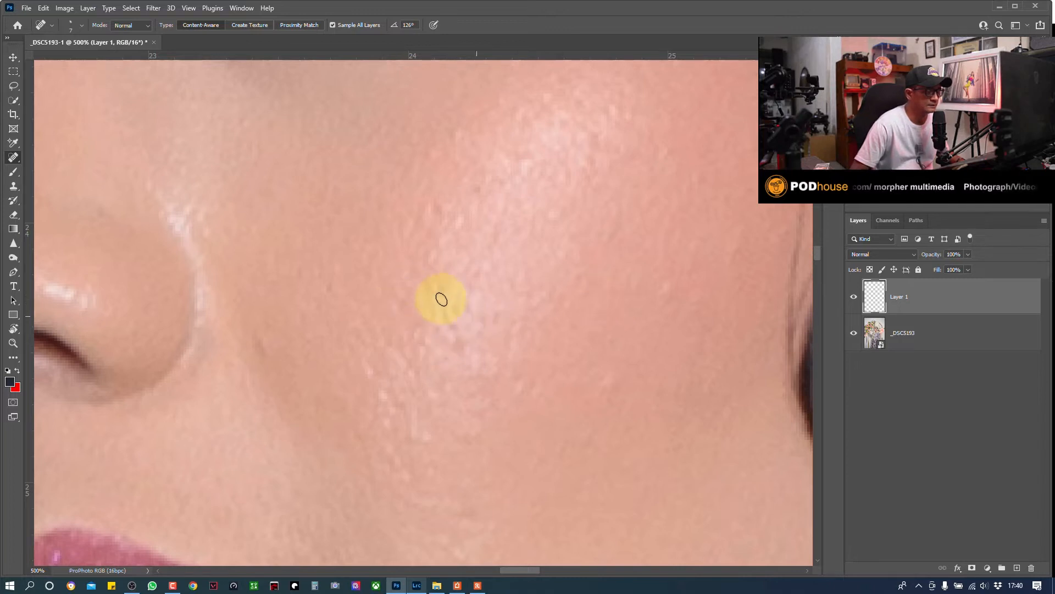
{"action": "key", "text": "ctrl"}
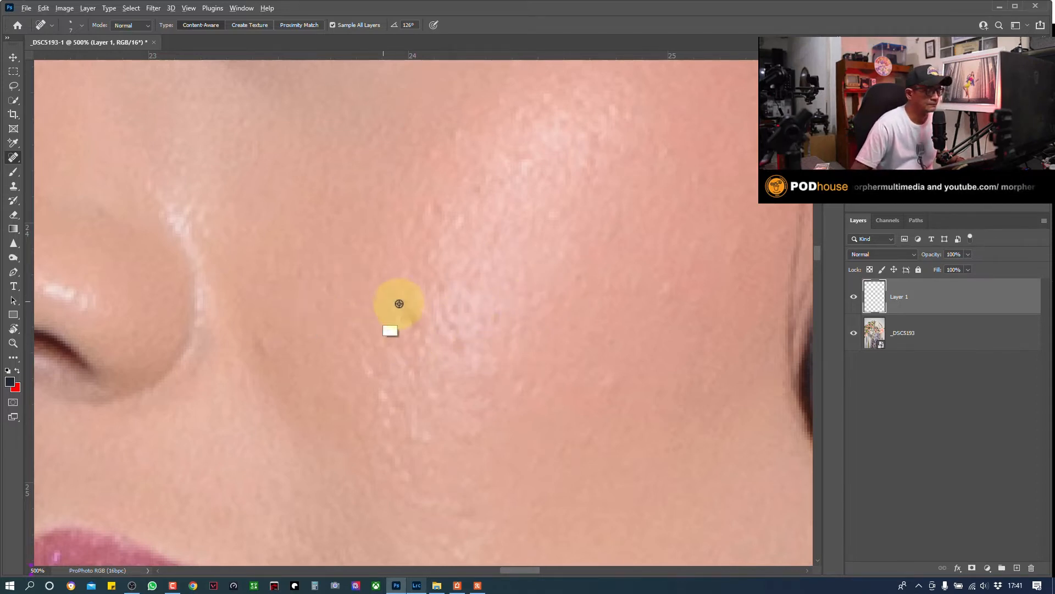
{"action": "left_click", "coordinate": [413, 317], "text": "alt"}
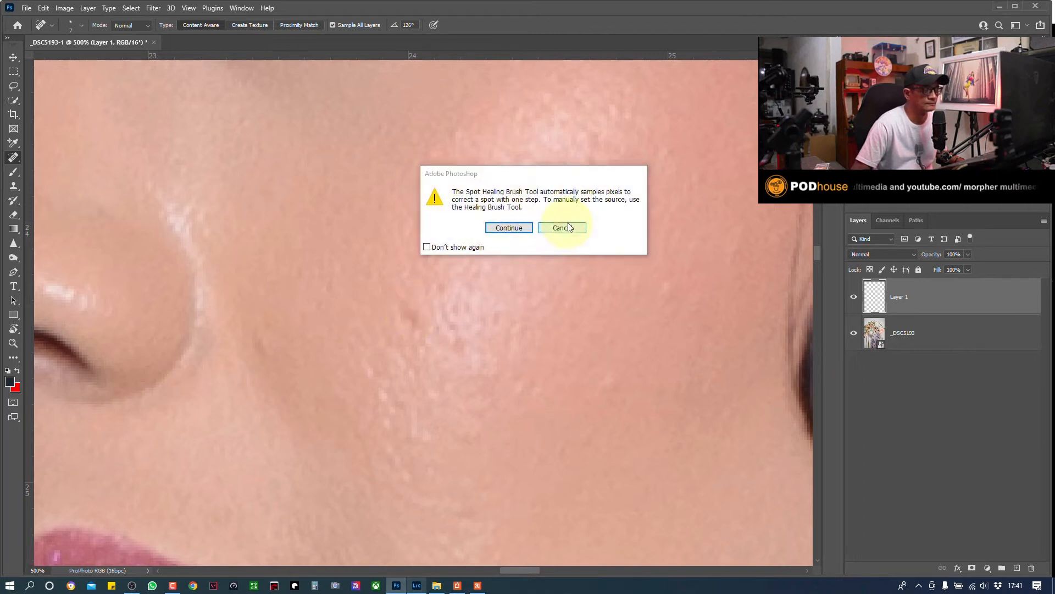
{"action": "left_click", "coordinate": [558, 227]}
- Spot-heal the blemishes around the inner edge of the shiny highlight on the cheek
{"action": "mouse_move", "coordinate": [398, 303]}
{"action": "left_mouse_down"}
{"action": "mouse_move", "coordinate": [418, 320]}
{"action": "mouse_move", "coordinate": [397, 322]}
{"action": "mouse_move", "coordinate": [421, 323]}
{"action": "mouse_move", "coordinate": [427, 338]}
{"action": "mouse_move", "coordinate": [414, 340]}
{"action": "mouse_move", "coordinate": [418, 318]}
{"action": "left_mouse_up"}
{"action": "left_click", "coordinate": [409, 289]}
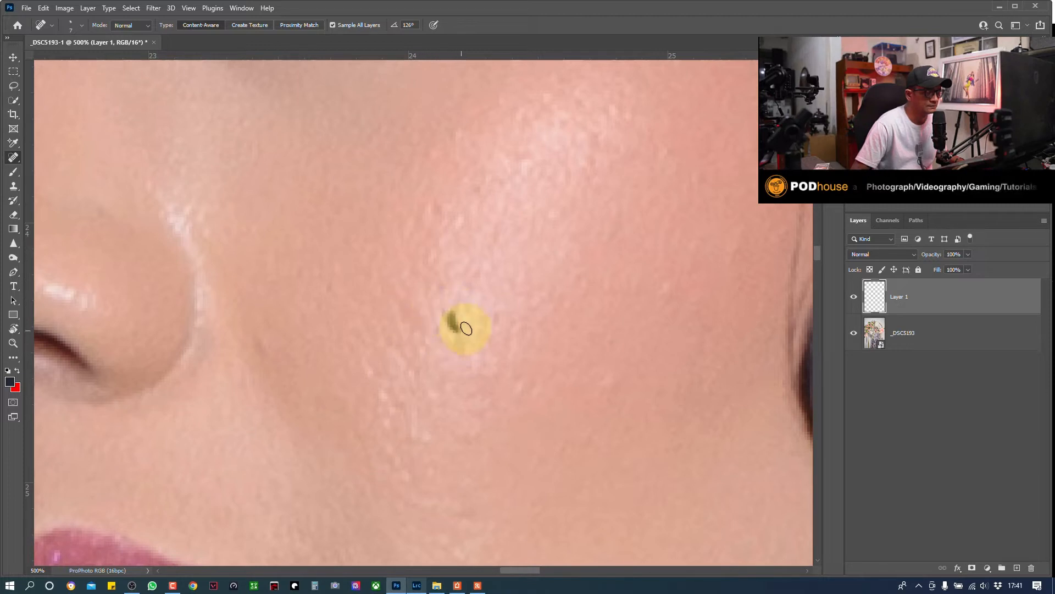
{"action": "left_click_drag", "start_coordinate": [459, 338], "coordinate": [455, 350]}
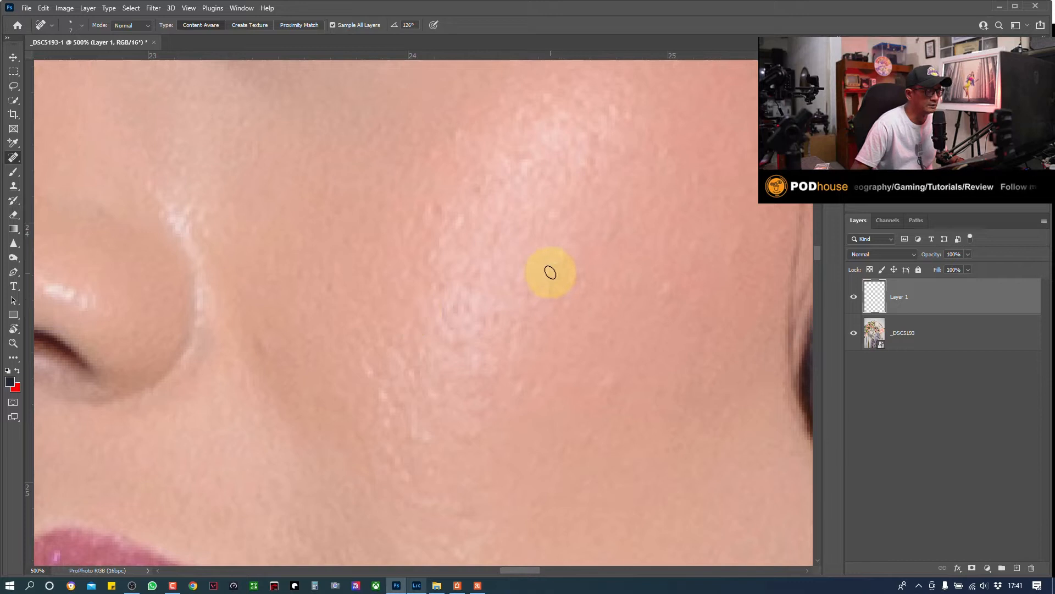
{"action": "key", "text": "ctrl"}
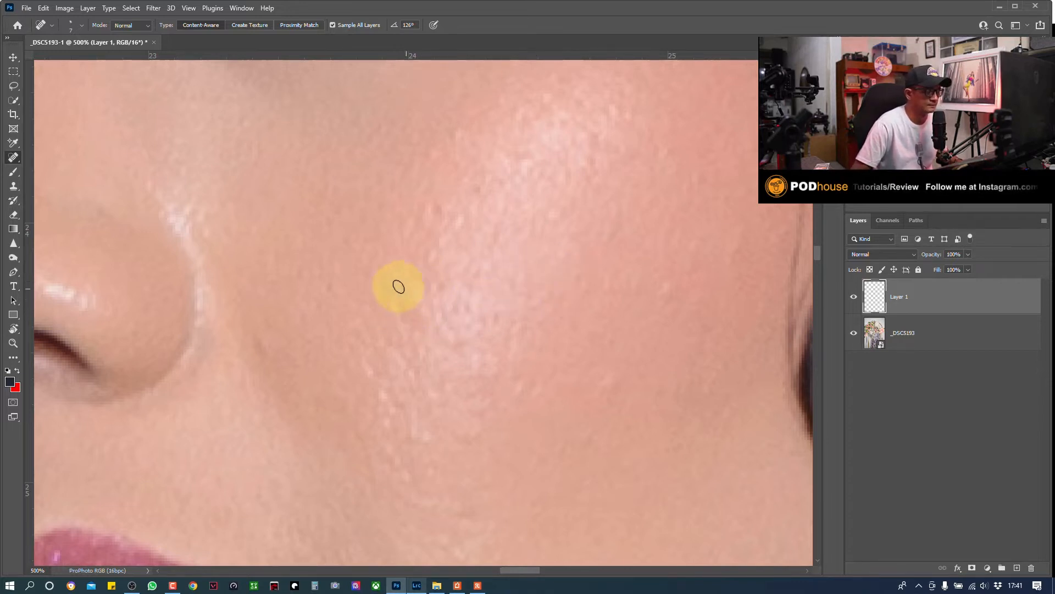
{"action": "left_click_drag", "start_coordinate": [439, 205], "coordinate": [451, 211]}
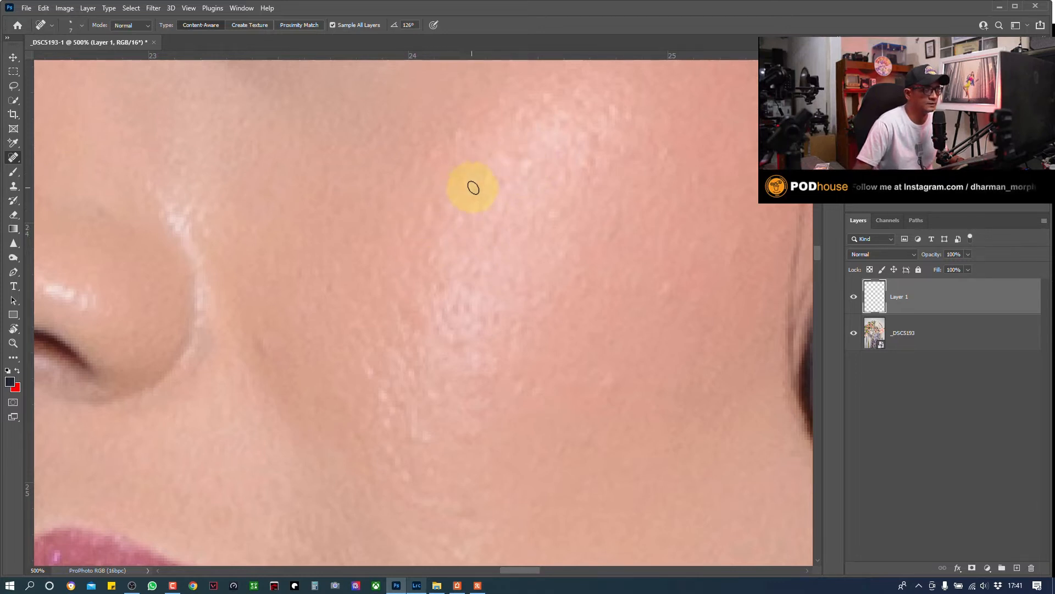
- Heal the uneven pores along the nose side of the cheek highlight, down to its lower end
{"action": "mouse_move", "coordinate": [408, 172]}
{"action": "left_mouse_down"}
{"action": "mouse_move", "coordinate": [431, 205]}
{"action": "mouse_move", "coordinate": [453, 216]}
{"action": "mouse_move", "coordinate": [401, 231]}
{"action": "mouse_move", "coordinate": [424, 222]}
{"action": "left_mouse_up"}
{"action": "mouse_move", "coordinate": [447, 240]}
{"action": "left_mouse_down"}
{"action": "mouse_move", "coordinate": [462, 234]}
{"action": "mouse_move", "coordinate": [442, 243]}
{"action": "left_mouse_up"}
{"action": "mouse_move", "coordinate": [366, 364]}
{"action": "left_mouse_down"}
{"action": "mouse_move", "coordinate": [404, 386]}
{"action": "mouse_move", "coordinate": [377, 396]}
{"action": "mouse_move", "coordinate": [393, 408]}
{"action": "mouse_move", "coordinate": [383, 399]}
{"action": "mouse_move", "coordinate": [385, 432]}
{"action": "mouse_move", "coordinate": [409, 415]}
{"action": "mouse_move", "coordinate": [439, 431]}
{"action": "mouse_move", "coordinate": [394, 398]}
{"action": "mouse_move", "coordinate": [384, 419]}
{"action": "mouse_move", "coordinate": [382, 396]}
{"action": "mouse_move", "coordinate": [381, 415]}
{"action": "mouse_move", "coordinate": [433, 457]}
{"action": "mouse_move", "coordinate": [434, 441]}
{"action": "mouse_move", "coordinate": [394, 422]}
{"action": "mouse_move", "coordinate": [419, 422]}
{"action": "left_mouse_up"}
{"action": "left_click_drag", "start_coordinate": [393, 455], "coordinate": [388, 460]}
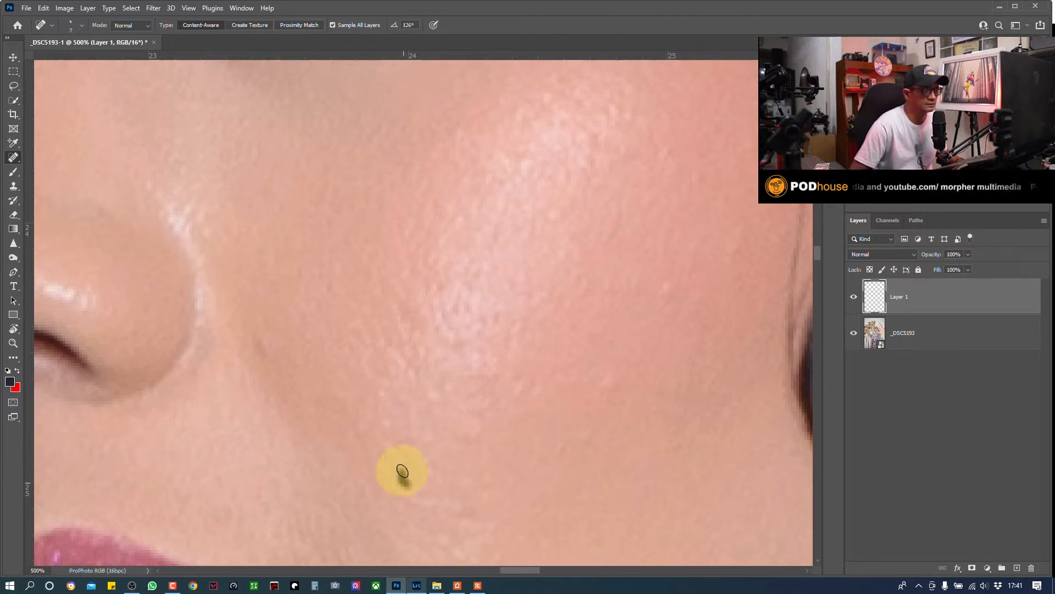
- Heal the marks in the smile fold and the rough texture below the cheek highlight
{"action": "left_click_drag", "start_coordinate": [256, 344], "coordinate": [264, 351]}
{"action": "left_click_drag", "start_coordinate": [328, 289], "coordinate": [343, 283]}
{"action": "left_click_drag", "start_coordinate": [457, 339], "coordinate": [452, 331]}
{"action": "left_click_drag", "start_coordinate": [385, 394], "coordinate": [378, 396]}
{"action": "left_click_drag", "start_coordinate": [423, 443], "coordinate": [427, 439]}
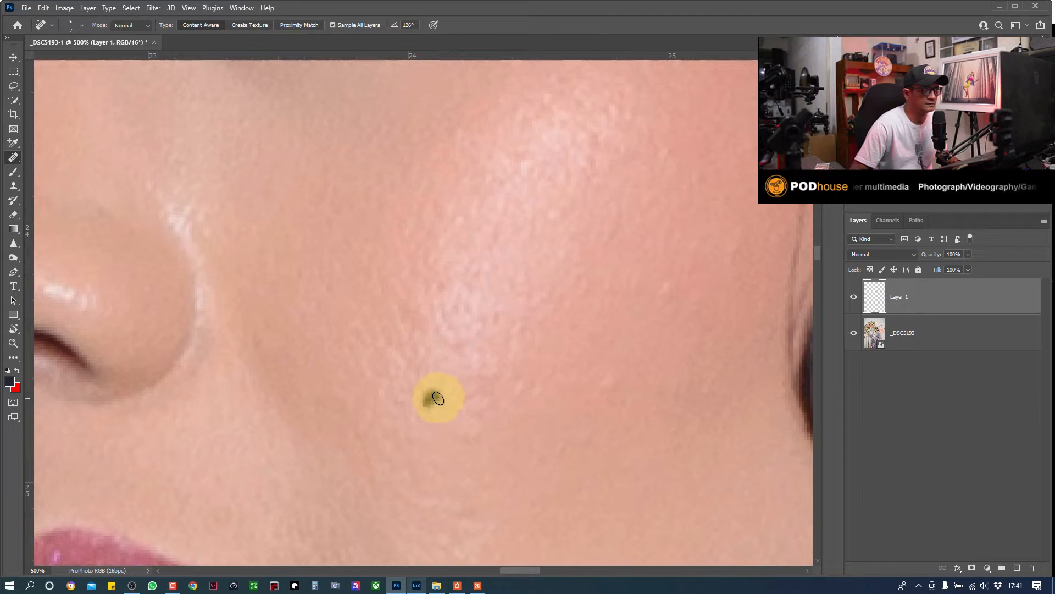
- Heal the small spots across the center and outer side of the cheek highlight
{"action": "left_click_drag", "start_coordinate": [576, 364], "coordinate": [468, 350]}
{"action": "left_click_drag", "start_coordinate": [497, 374], "coordinate": [504, 368]}
{"action": "mouse_move", "coordinate": [556, 276]}
{"action": "left_mouse_down"}
{"action": "mouse_move", "coordinate": [560, 289]}
{"action": "mouse_move", "coordinate": [563, 276]}
{"action": "left_mouse_up"}
{"action": "left_click", "coordinate": [502, 268]}
{"action": "left_click", "coordinate": [584, 234]}
{"action": "left_click", "coordinate": [637, 227]}
{"action": "mouse_move", "coordinate": [510, 218]}
{"action": "left_mouse_down"}
{"action": "mouse_move", "coordinate": [533, 297]}
{"action": "mouse_move", "coordinate": [554, 321]}
{"action": "left_mouse_up"}
{"action": "left_click", "coordinate": [448, 240]}
- Heal the blemishes on the upper cheek below the eye
{"action": "left_click_drag", "start_coordinate": [500, 182], "coordinate": [470, 202]}
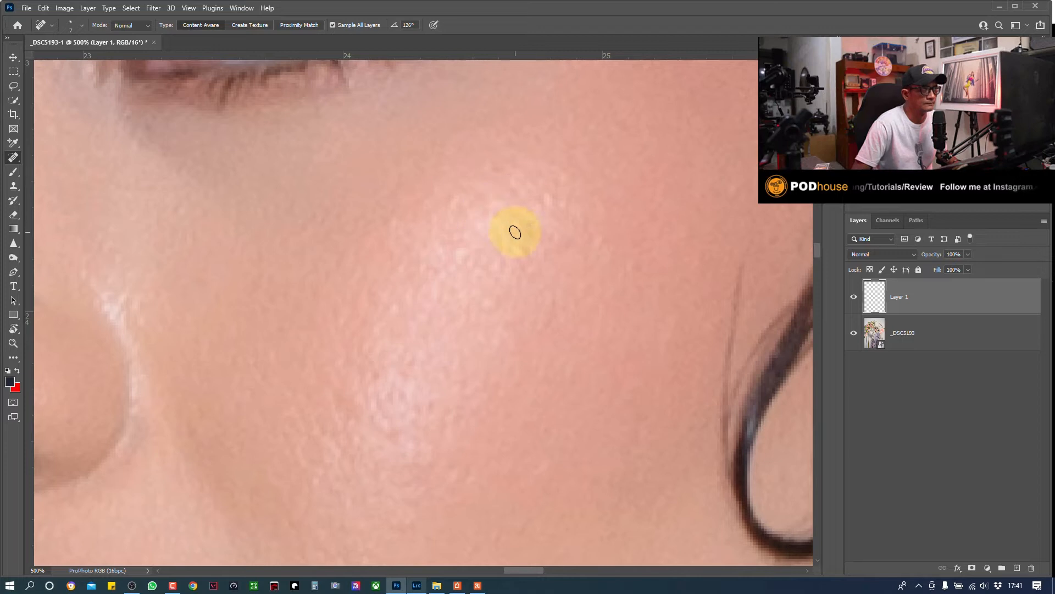
{"action": "left_click_drag", "start_coordinate": [549, 193], "coordinate": [561, 197]}
{"action": "left_click_drag", "start_coordinate": [378, 222], "coordinate": [394, 222]}
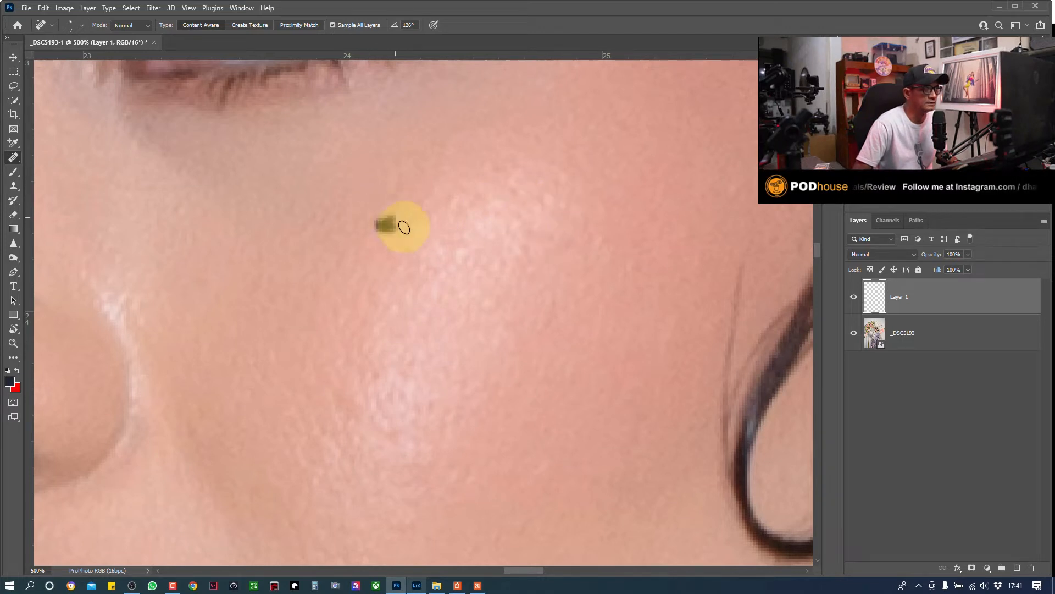
{"action": "left_click_drag", "start_coordinate": [451, 202], "coordinate": [469, 203]}
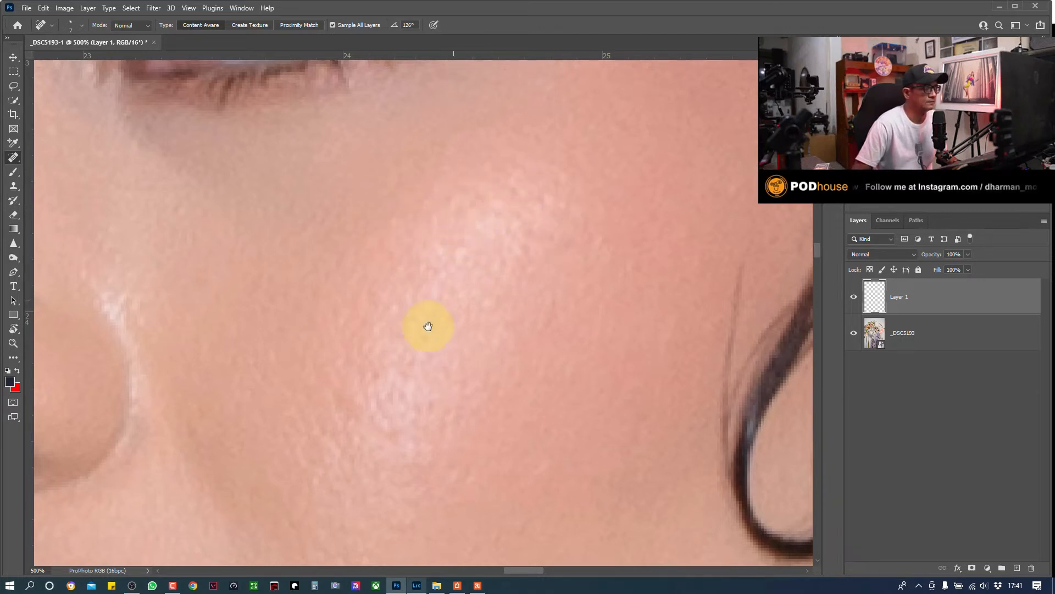
- Toggle the visibility of Layer 1 to compare the cheek with and without the healing
{"action": "left_click_drag", "start_coordinate": [427, 328], "coordinate": [468, 187]}
{"action": "left_click", "coordinate": [468, 267]}
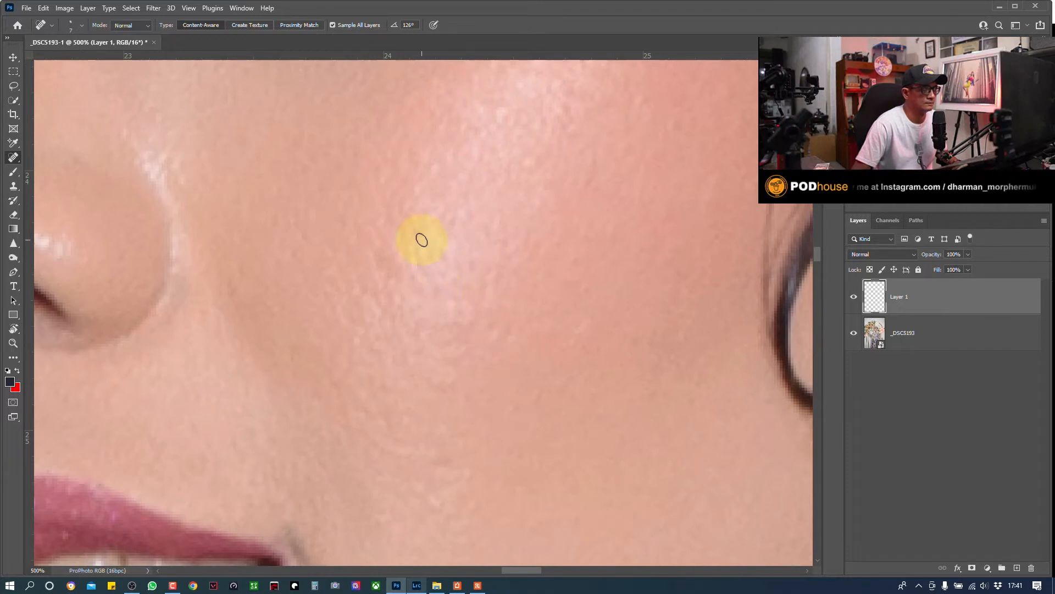
{"action": "left_click", "coordinate": [853, 300]}
- Heal the blemishes on the lower cheek beside the mouth and toward the hair curl
{"action": "left_click_drag", "start_coordinate": [477, 260], "coordinate": [551, 227]}
{"action": "left_click_drag", "start_coordinate": [455, 237], "coordinate": [501, 213]}
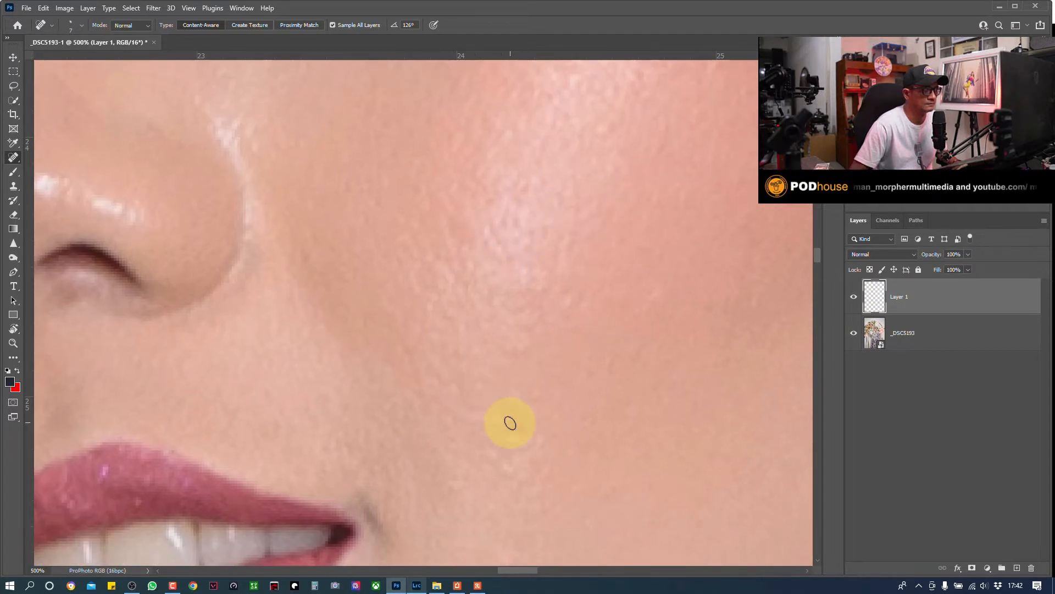
{"action": "left_click_drag", "start_coordinate": [514, 475], "coordinate": [534, 472]}
{"action": "left_click_drag", "start_coordinate": [638, 350], "coordinate": [629, 358]}
{"action": "left_click_drag", "start_coordinate": [707, 297], "coordinate": [541, 320]}
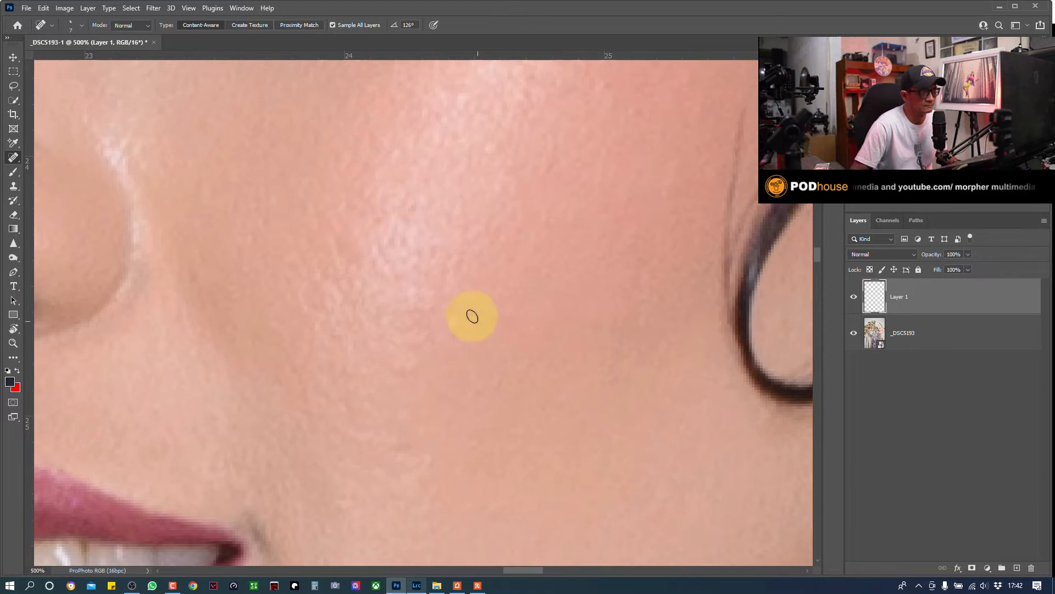
{"action": "left_click_drag", "start_coordinate": [471, 330], "coordinate": [464, 325]}
{"action": "left_click_drag", "start_coordinate": [643, 276], "coordinate": [627, 292]}
- Heal the remaining spots on the outer part of the cheek, between its highlight and the hair
{"action": "left_click_drag", "start_coordinate": [635, 210], "coordinate": [586, 356]}
{"action": "left_click_drag", "start_coordinate": [522, 307], "coordinate": [534, 294]}
{"action": "mouse_move", "coordinate": [578, 257]}
{"action": "left_mouse_down"}
{"action": "mouse_move", "coordinate": [594, 258]}
{"action": "mouse_move", "coordinate": [556, 243]}
{"action": "left_mouse_up"}
{"action": "left_click", "coordinate": [682, 190]}
{"action": "left_click_drag", "start_coordinate": [581, 192], "coordinate": [599, 211]}
{"action": "mouse_move", "coordinate": [586, 136]}
{"action": "left_mouse_down"}
{"action": "mouse_move", "coordinate": [635, 201]}
{"action": "mouse_move", "coordinate": [618, 209]}
{"action": "left_mouse_up"}
- Heal the marks around the nose and on the skin between the nostril and the inner eye corner
{"action": "left_click_drag", "start_coordinate": [471, 250], "coordinate": [777, 201]}
{"action": "left_click_drag", "start_coordinate": [447, 304], "coordinate": [443, 320]}
{"action": "left_click", "coordinate": [208, 330]}
{"action": "left_click_drag", "start_coordinate": [209, 311], "coordinate": [147, 352]}
{"action": "left_click", "coordinate": [342, 301]}
{"action": "left_click_drag", "start_coordinate": [498, 216], "coordinate": [471, 235]}
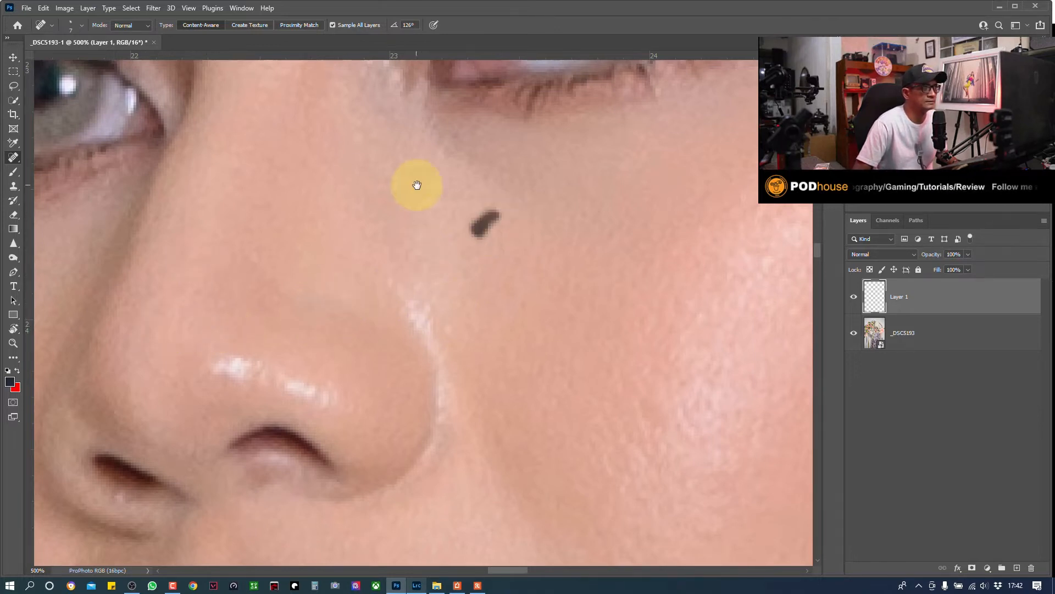
- Heal the uneven skin along the nose bridge up to the area between the eyes
{"action": "scroll", "coordinate": [441, 223], "scroll_direction": "up", "scroll_amount": 3}
{"action": "scroll", "coordinate": [440, 223], "scroll_direction": "left", "scroll_amount": 2}
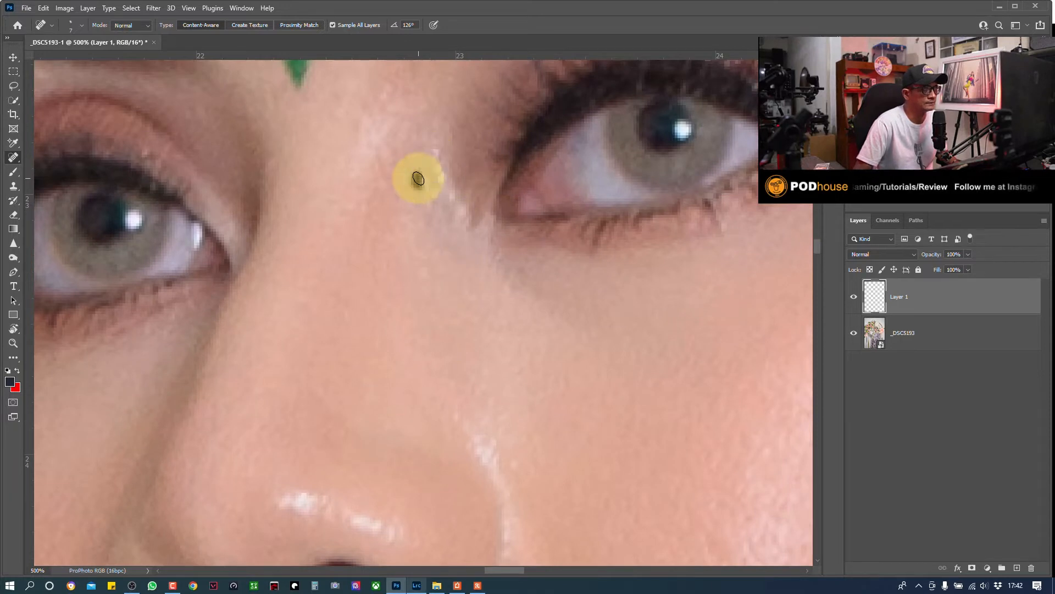
{"action": "left_click", "coordinate": [428, 180]}
{"action": "left_click_drag", "start_coordinate": [421, 220], "coordinate": [433, 344]}
{"action": "left_click_drag", "start_coordinate": [408, 242], "coordinate": [402, 256]}
{"action": "left_click_drag", "start_coordinate": [392, 272], "coordinate": [383, 288]}
{"action": "left_click_drag", "start_coordinate": [371, 247], "coordinate": [343, 282]}
{"action": "left_click_drag", "start_coordinate": [295, 246], "coordinate": [299, 279]}
{"action": "mouse_move", "coordinate": [395, 293]}
{"action": "left_mouse_down"}
{"action": "mouse_move", "coordinate": [372, 316]}
{"action": "mouse_move", "coordinate": [399, 334]}
{"action": "left_mouse_up"}
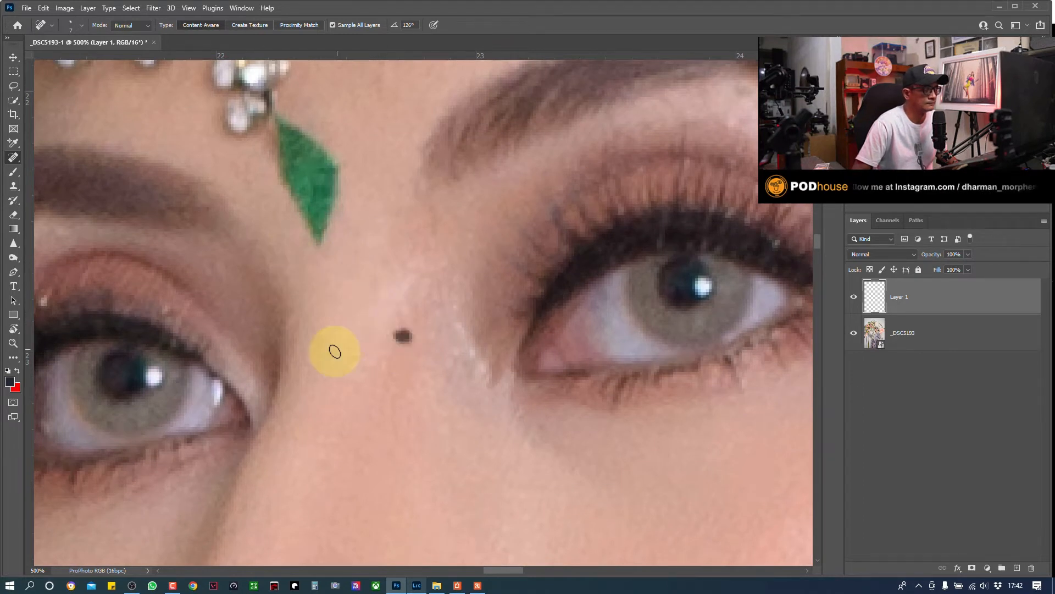
- Heal the skin at the top of the nose and beneath the eye on the far side of the face
{"action": "left_click_drag", "start_coordinate": [438, 274], "coordinate": [468, 152]}
{"action": "left_click_drag", "start_coordinate": [363, 243], "coordinate": [357, 257]}
{"action": "mouse_move", "coordinate": [137, 319]}
{"action": "left_mouse_down"}
{"action": "mouse_move", "coordinate": [133, 328]}
{"action": "mouse_move", "coordinate": [172, 343]}
{"action": "left_mouse_up"}
{"action": "left_click_drag", "start_coordinate": [216, 301], "coordinate": [197, 337]}
- Heal the blemishes on the far cheek beside the nose
{"action": "left_click_drag", "start_coordinate": [261, 355], "coordinate": [295, 166]}
{"action": "left_click_drag", "start_coordinate": [292, 322], "coordinate": [290, 345]}
{"action": "left_click_drag", "start_coordinate": [327, 299], "coordinate": [340, 247]}
{"action": "left_click", "coordinate": [360, 240]}
{"action": "left_click_drag", "start_coordinate": [268, 312], "coordinate": [269, 310]}
{"action": "left_click", "coordinate": [273, 295]}
{"action": "left_click", "coordinate": [278, 404]}
{"action": "mouse_move", "coordinate": [243, 425]}
{"action": "left_mouse_down"}
{"action": "mouse_move", "coordinate": [299, 436]}
{"action": "mouse_move", "coordinate": [318, 485]}
{"action": "left_mouse_up"}
- Heal the skin beside the mouth on the far side of the face and down to the chin
{"action": "left_click_drag", "start_coordinate": [331, 428], "coordinate": [304, 195]}
{"action": "left_click_drag", "start_coordinate": [321, 381], "coordinate": [332, 367]}
{"action": "left_click", "coordinate": [337, 445]}
{"action": "left_click_drag", "start_coordinate": [342, 390], "coordinate": [325, 439]}
{"action": "left_click_drag", "start_coordinate": [422, 416], "coordinate": [343, 285]}
{"action": "left_click", "coordinate": [355, 410]}
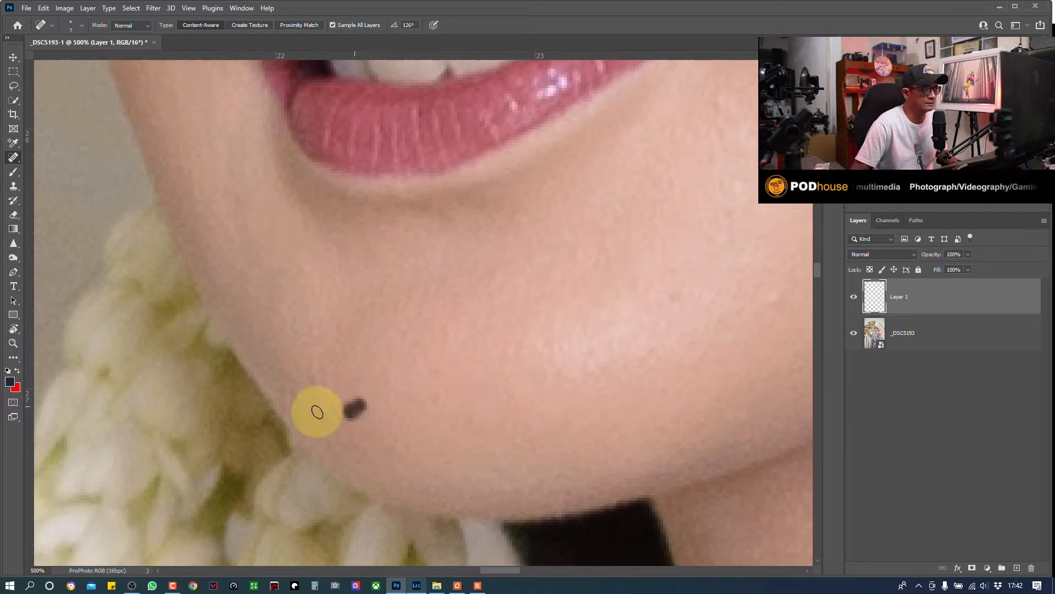
- Heal the spots on the near side of the chin and below the mouth corner
{"action": "left_click", "coordinate": [674, 297]}
{"action": "left_click_drag", "start_coordinate": [629, 288], "coordinate": [646, 282]}
{"action": "left_click_drag", "start_coordinate": [472, 323], "coordinate": [249, 314]}
{"action": "left_click_drag", "start_coordinate": [586, 299], "coordinate": [576, 305]}
{"action": "left_click_drag", "start_coordinate": [483, 242], "coordinate": [489, 382]}
{"action": "left_click_drag", "start_coordinate": [518, 275], "coordinate": [518, 265]}
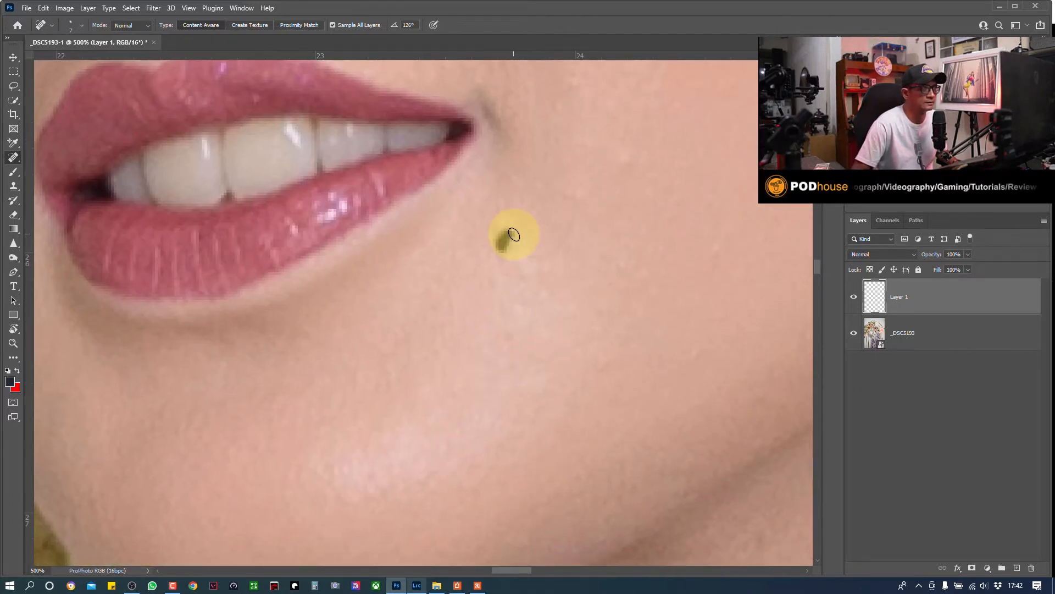
- Heal the blemishes on the lower cheek between the mouth corner and the jawline
{"action": "left_click", "coordinate": [623, 161]}
{"action": "left_click_drag", "start_coordinate": [568, 228], "coordinate": [500, 304]}
{"action": "left_click", "coordinate": [488, 285]}
{"action": "mouse_move", "coordinate": [579, 266]}
{"action": "left_mouse_down"}
{"action": "mouse_move", "coordinate": [476, 329]}
{"action": "mouse_move", "coordinate": [424, 346]}
{"action": "left_mouse_up"}
{"action": "left_click", "coordinate": [455, 424]}
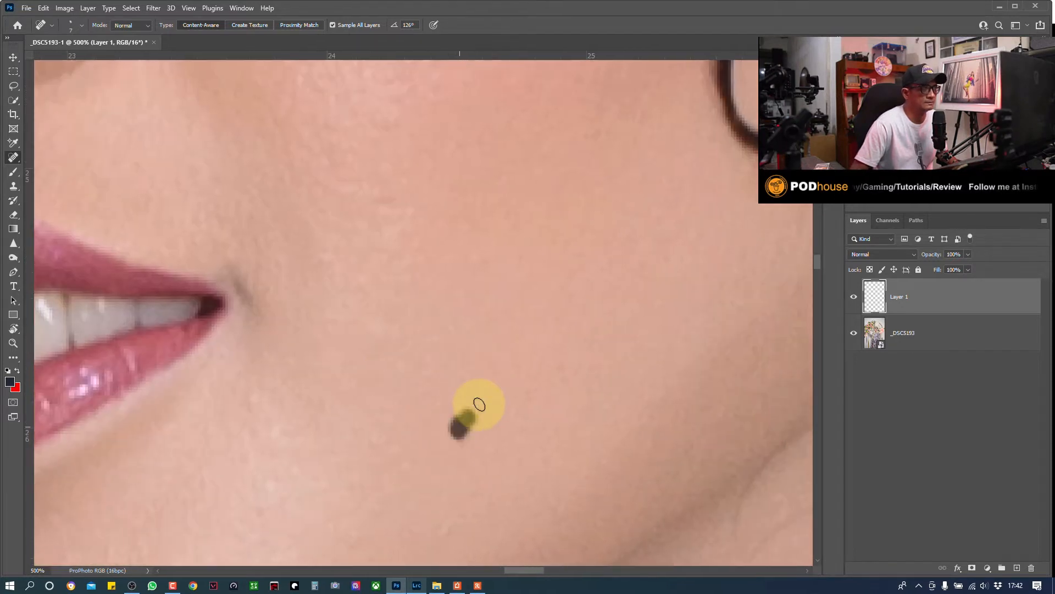
{"action": "left_click", "coordinate": [439, 532]}
- Heal the small spots on the upper outer cheek toward the temple
{"action": "left_click_drag", "start_coordinate": [557, 312], "coordinate": [372, 439]}
{"action": "left_click_drag", "start_coordinate": [483, 372], "coordinate": [325, 435]}
{"action": "left_click_drag", "start_coordinate": [344, 324], "coordinate": [412, 487]}
{"action": "left_click_drag", "start_coordinate": [349, 292], "coordinate": [455, 405]}
{"action": "left_click", "coordinate": [285, 372]}
{"action": "left_click", "coordinate": [395, 326]}
{"action": "left_click", "coordinate": [585, 249]}
{"action": "left_click", "coordinate": [524, 261]}
- Heal the temple skin beside the eye and clean up stray marks around the hanging ornament and hairline
{"action": "left_click_drag", "start_coordinate": [488, 139], "coordinate": [504, 317]}
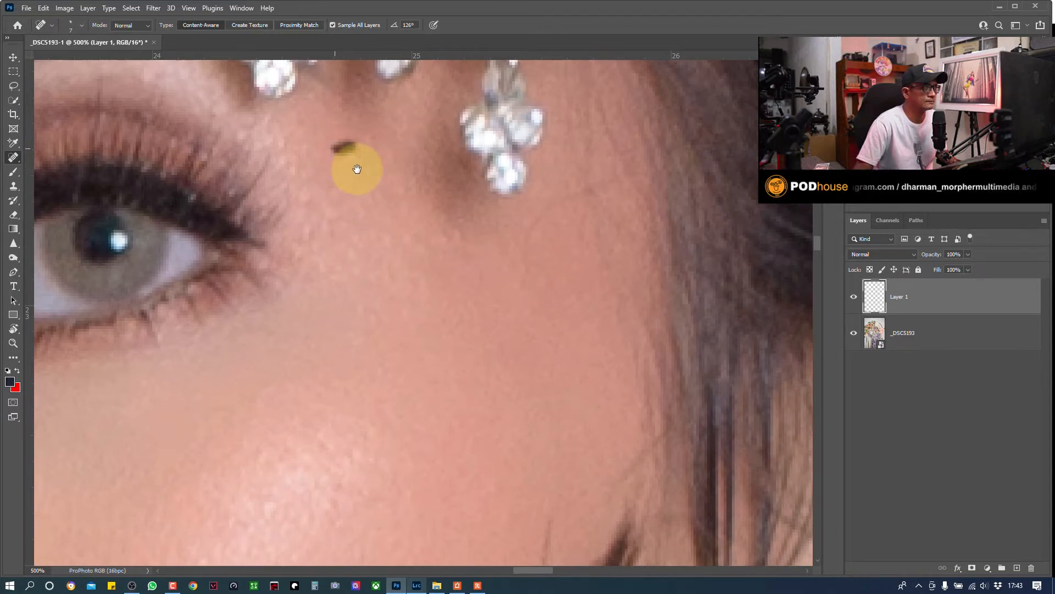
{"action": "left_click_drag", "start_coordinate": [353, 164], "coordinate": [603, 308]}
{"action": "mouse_move", "coordinate": [366, 214]}
{"action": "left_mouse_down"}
{"action": "mouse_move", "coordinate": [407, 306]}
{"action": "mouse_move", "coordinate": [612, 243]}
{"action": "mouse_move", "coordinate": [554, 276]}
{"action": "mouse_move", "coordinate": [285, 248]}
{"action": "left_mouse_up"}
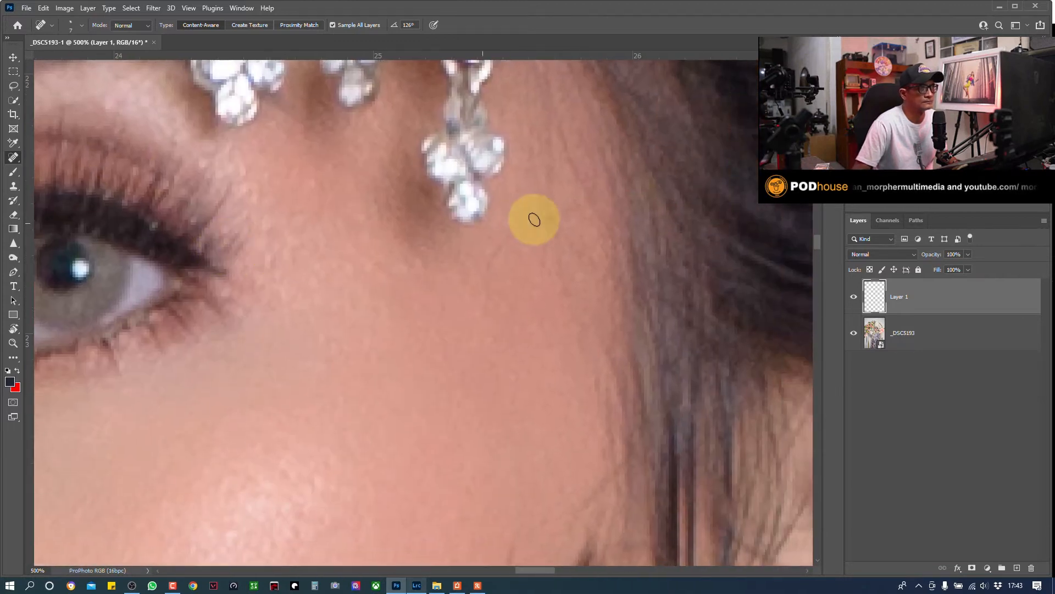
{"action": "left_click_drag", "start_coordinate": [529, 228], "coordinate": [527, 230]}
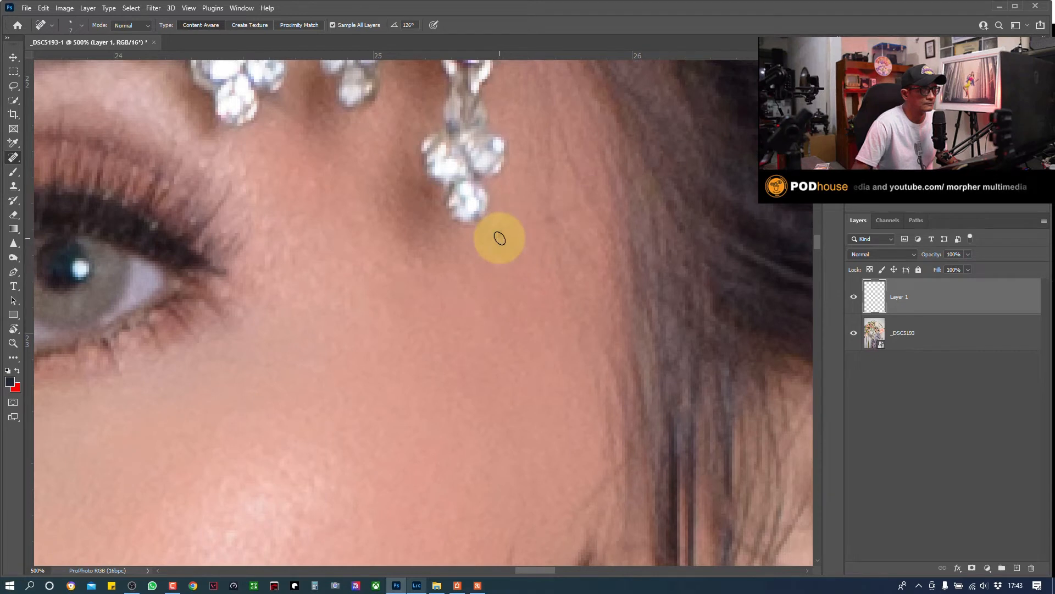
{"action": "scroll", "coordinate": [498, 295], "scroll_direction": "down", "scroll_amount": 5}
{"action": "scroll", "coordinate": [497, 295], "scroll_direction": "right", "scroll_amount": 3}
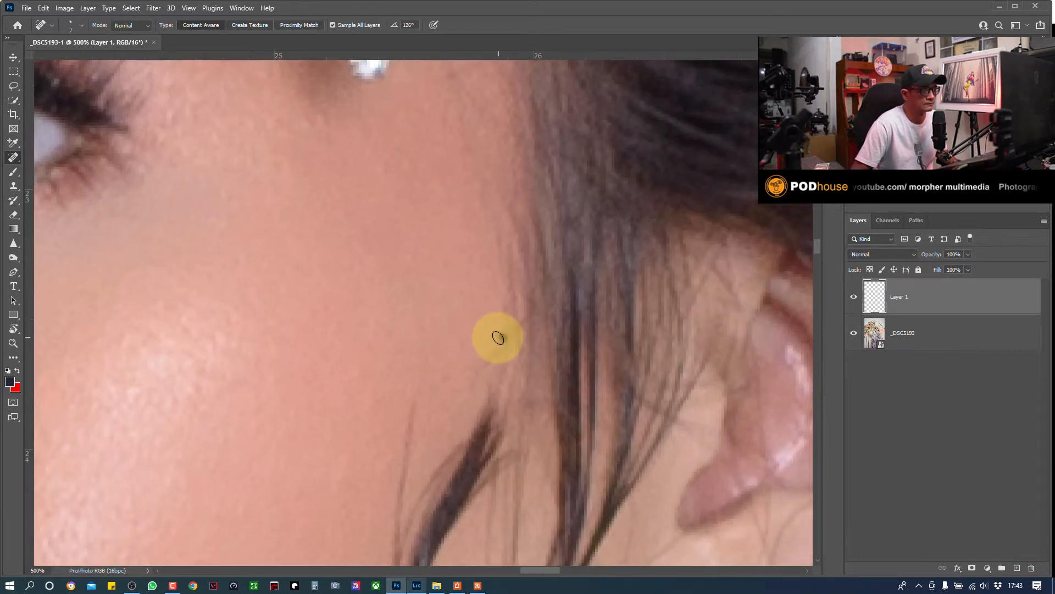
{"action": "left_click", "coordinate": [498, 333]}
- Remove the thin stray hairs crossing the skin inside the looped hair curl
{"action": "mouse_move", "coordinate": [480, 370]}
{"action": "left_mouse_down"}
{"action": "mouse_move", "coordinate": [473, 384]}
{"action": "mouse_move", "coordinate": [434, 180]}
{"action": "left_mouse_up"}
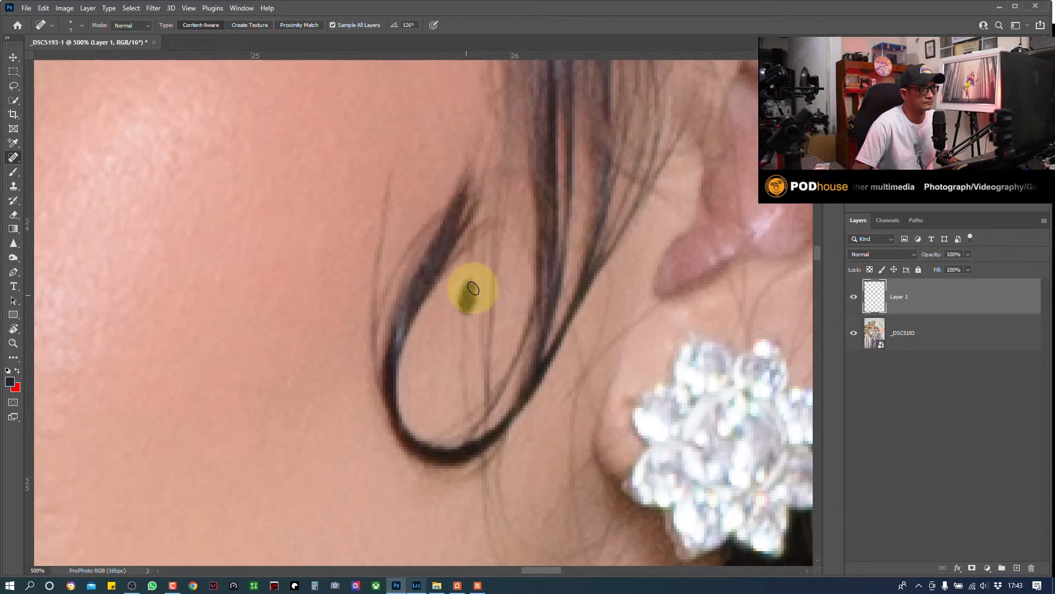
{"action": "left_click", "coordinate": [469, 260]}
{"action": "left_click_drag", "start_coordinate": [468, 285], "coordinate": [465, 385]}
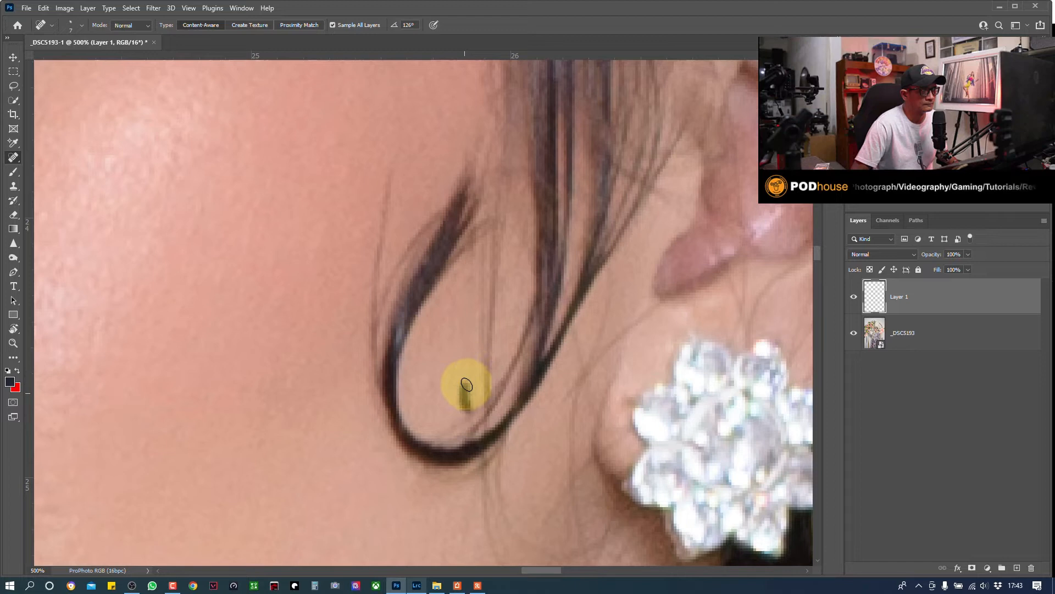
{"action": "left_click_drag", "start_coordinate": [487, 314], "coordinate": [495, 243]}
{"action": "left_click_drag", "start_coordinate": [491, 299], "coordinate": [484, 279]}
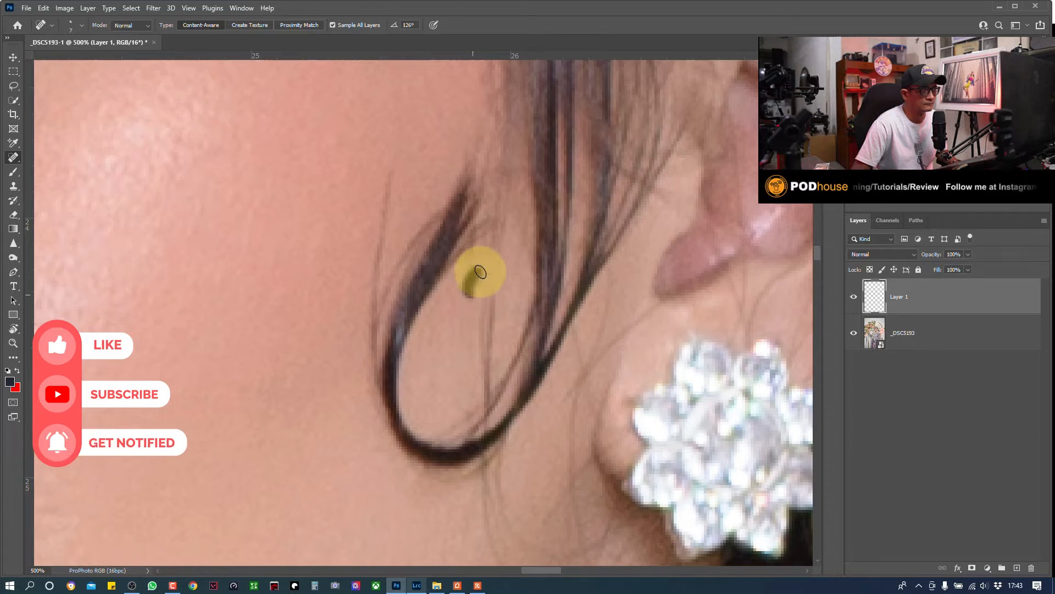
{"action": "mouse_move", "coordinate": [494, 283]}
{"action": "left_mouse_down"}
{"action": "mouse_move", "coordinate": [480, 318]}
{"action": "mouse_move", "coordinate": [492, 333]}
{"action": "mouse_move", "coordinate": [490, 371]}
{"action": "mouse_move", "coordinate": [497, 339]}
{"action": "left_mouse_up"}
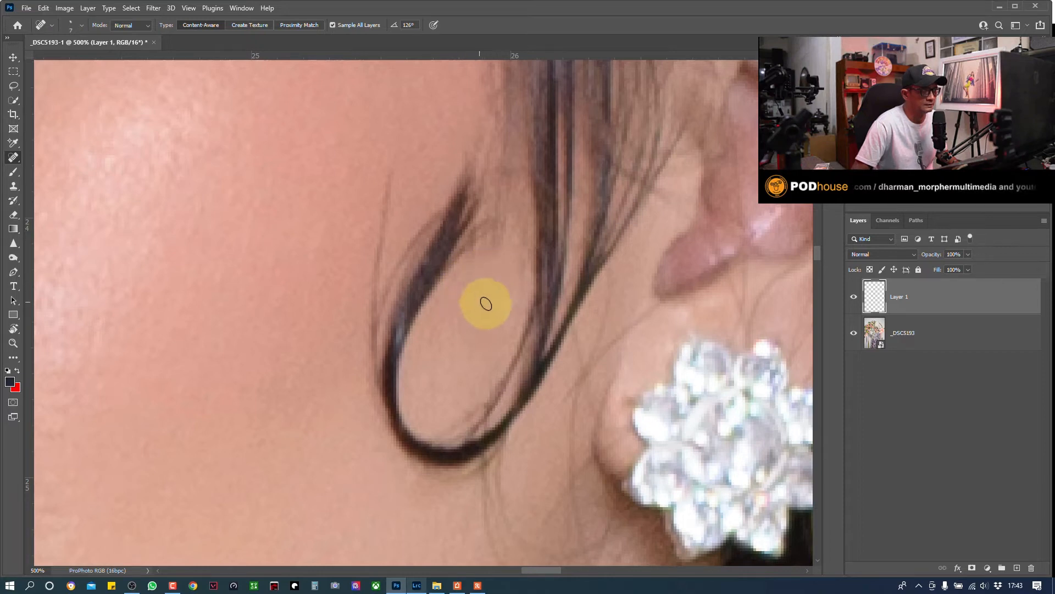
- Remove the fine stray hairs on the skin between the hair curl and the earring
{"action": "mouse_move", "coordinate": [456, 279]}
{"action": "left_mouse_down"}
{"action": "mouse_move", "coordinate": [463, 325]}
{"action": "mouse_move", "coordinate": [438, 337]}
{"action": "mouse_move", "coordinate": [443, 315]}
{"action": "mouse_move", "coordinate": [473, 322]}
{"action": "mouse_move", "coordinate": [403, 247]}
{"action": "left_mouse_up"}
{"action": "left_click_drag", "start_coordinate": [537, 261], "coordinate": [539, 212]}
{"action": "mouse_move", "coordinate": [544, 267]}
{"action": "left_mouse_down"}
{"action": "mouse_move", "coordinate": [587, 233]}
{"action": "mouse_move", "coordinate": [532, 260]}
{"action": "mouse_move", "coordinate": [514, 312]}
{"action": "left_mouse_up"}
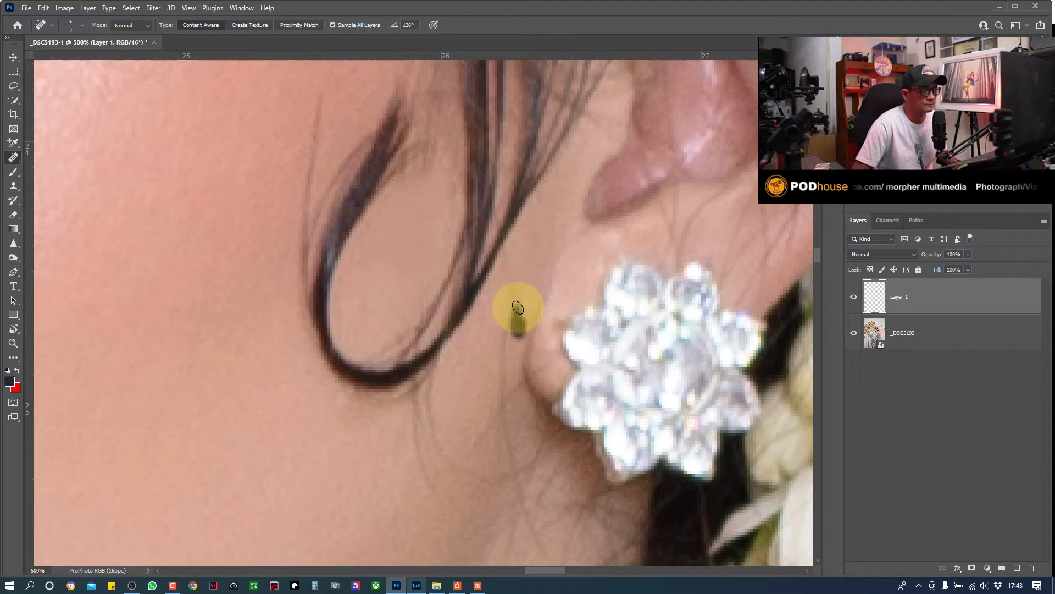
{"action": "left_click_drag", "start_coordinate": [511, 268], "coordinate": [519, 316]}
- Remove the loose hairs hanging below the hair curl and beside the earlobe
{"action": "mouse_move", "coordinate": [499, 366]}
{"action": "left_mouse_down"}
{"action": "mouse_move", "coordinate": [511, 325]}
{"action": "mouse_move", "coordinate": [471, 239]}
{"action": "left_mouse_up"}
{"action": "mouse_move", "coordinate": [480, 345]}
{"action": "left_mouse_down"}
{"action": "mouse_move", "coordinate": [483, 301]}
{"action": "mouse_move", "coordinate": [494, 375]}
{"action": "left_mouse_up"}
{"action": "left_click", "coordinate": [411, 326]}
{"action": "left_click", "coordinate": [403, 338]}
{"action": "mouse_move", "coordinate": [407, 398]}
{"action": "left_mouse_down"}
{"action": "mouse_move", "coordinate": [427, 381]}
{"action": "mouse_move", "coordinate": [461, 278]}
{"action": "left_mouse_up"}
{"action": "mouse_move", "coordinate": [486, 310]}
{"action": "left_mouse_down"}
{"action": "mouse_move", "coordinate": [483, 294]}
{"action": "mouse_move", "coordinate": [488, 319]}
{"action": "mouse_move", "coordinate": [525, 288]}
{"action": "left_mouse_up"}
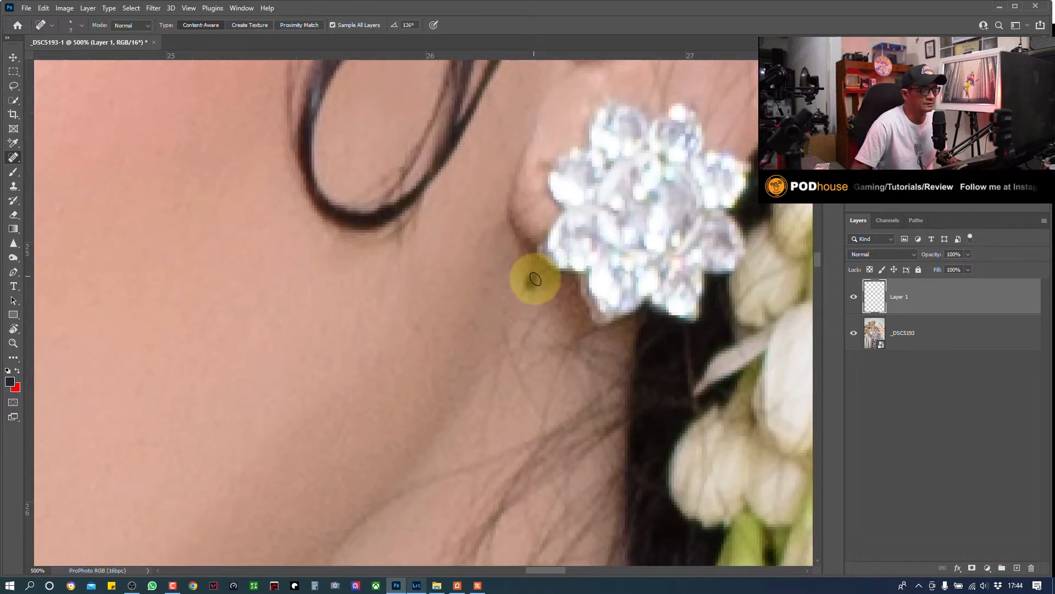
- Remove the stray hairs on the neck below the earring and the leftover strands under the curl
{"action": "left_click", "coordinate": [513, 342]}
{"action": "mouse_move", "coordinate": [510, 345]}
{"action": "left_mouse_down"}
{"action": "mouse_move", "coordinate": [539, 325]}
{"action": "mouse_move", "coordinate": [514, 321]}
{"action": "mouse_move", "coordinate": [532, 305]}
{"action": "mouse_move", "coordinate": [504, 367]}
{"action": "left_mouse_up"}
{"action": "mouse_move", "coordinate": [480, 441]}
{"action": "left_mouse_down"}
{"action": "mouse_move", "coordinate": [504, 360]}
{"action": "mouse_move", "coordinate": [548, 354]}
{"action": "mouse_move", "coordinate": [497, 407]}
{"action": "left_mouse_up"}
{"action": "left_click_drag", "start_coordinate": [491, 416], "coordinate": [479, 443]}
{"action": "left_click_drag", "start_coordinate": [558, 369], "coordinate": [539, 414]}
{"action": "left_click", "coordinate": [404, 239]}
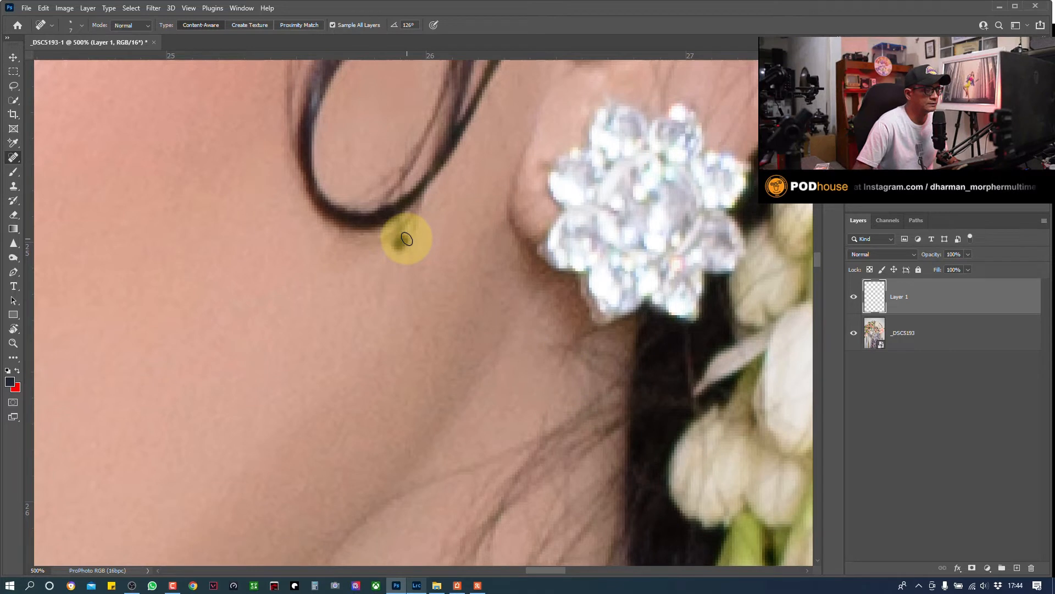
{"action": "left_click", "coordinate": [413, 227]}
{"action": "mouse_move", "coordinate": [393, 269]}
{"action": "left_mouse_down"}
{"action": "mouse_move", "coordinate": [412, 299]}
{"action": "mouse_move", "coordinate": [410, 338]}
{"action": "left_mouse_up"}
- Remove the fine stray hairs crossing the earlobe just above the flower earring
{"action": "scroll", "coordinate": [502, 240], "scroll_direction": "down", "scroll_amount": 3}
{"action": "left_click_drag", "start_coordinate": [582, 298], "coordinate": [582, 324]}
{"action": "left_click_drag", "start_coordinate": [516, 330], "coordinate": [587, 180]}
{"action": "left_click_drag", "start_coordinate": [487, 291], "coordinate": [389, 393]}
{"action": "mouse_move", "coordinate": [487, 272]}
{"action": "left_mouse_down"}
{"action": "mouse_move", "coordinate": [483, 296]}
{"action": "mouse_move", "coordinate": [483, 275]}
{"action": "mouse_move", "coordinate": [476, 282]}
{"action": "mouse_move", "coordinate": [525, 275]}
{"action": "left_mouse_up"}
{"action": "mouse_move", "coordinate": [532, 266]}
{"action": "left_mouse_down"}
{"action": "mouse_move", "coordinate": [500, 312]}
{"action": "mouse_move", "coordinate": [485, 307]}
{"action": "left_mouse_up"}
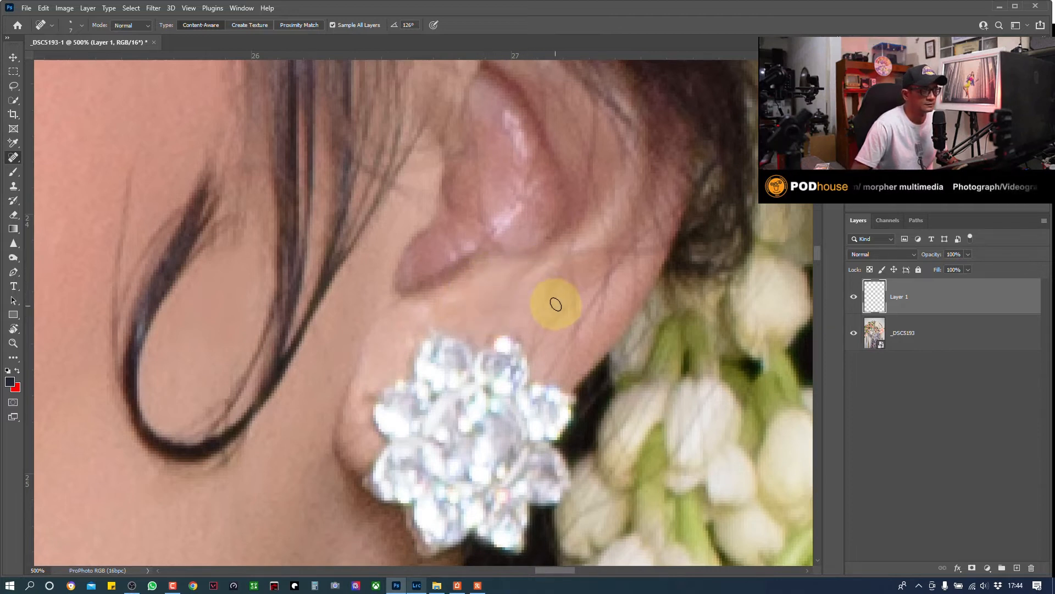
{"action": "left_click_drag", "start_coordinate": [553, 295], "coordinate": [543, 329]}
{"action": "left_click_drag", "start_coordinate": [565, 297], "coordinate": [560, 302]}
{"action": "left_click_drag", "start_coordinate": [565, 268], "coordinate": [572, 280]}
{"action": "left_click_drag", "start_coordinate": [581, 281], "coordinate": [586, 314]}
{"action": "left_click_drag", "start_coordinate": [561, 347], "coordinate": [560, 350]}
- Remove the remaining hairs along the lower outer rim of the ear, beside the hanging flowers
{"action": "left_click_drag", "start_coordinate": [603, 279], "coordinate": [580, 336]}
{"action": "left_click_drag", "start_coordinate": [610, 257], "coordinate": [618, 261]}
{"action": "left_click_drag", "start_coordinate": [591, 263], "coordinate": [588, 268]}
{"action": "left_click_drag", "start_coordinate": [575, 234], "coordinate": [581, 231]}
{"action": "mouse_move", "coordinate": [605, 268]}
{"action": "left_mouse_down"}
{"action": "mouse_move", "coordinate": [617, 258]}
{"action": "mouse_move", "coordinate": [600, 249]}
{"action": "left_mouse_up"}
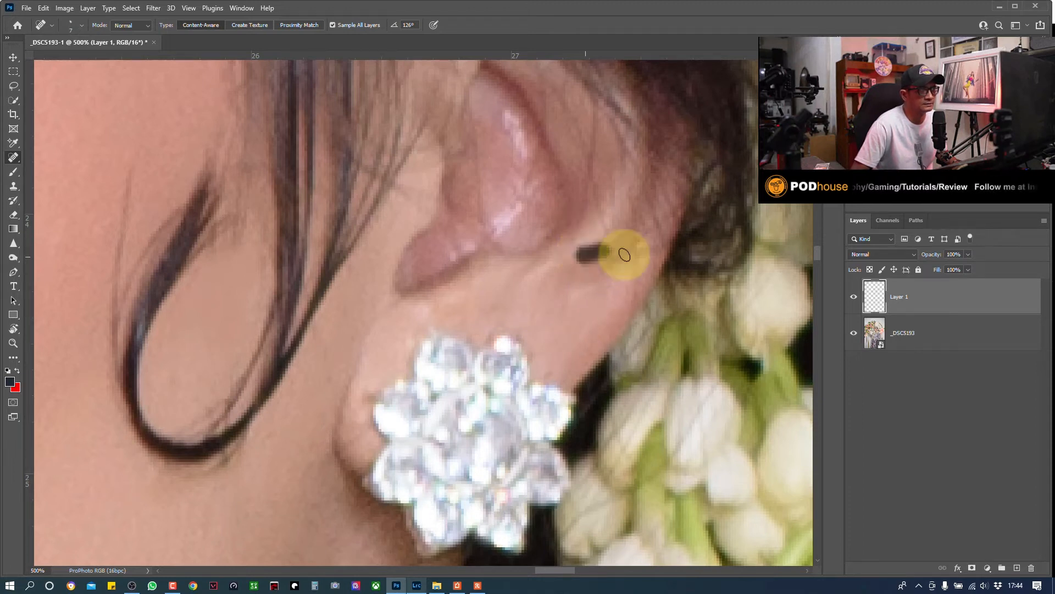
{"action": "mouse_move", "coordinate": [629, 301]}
{"action": "left_mouse_down"}
{"action": "mouse_move", "coordinate": [637, 270]}
{"action": "mouse_move", "coordinate": [619, 256]}
{"action": "left_mouse_up"}
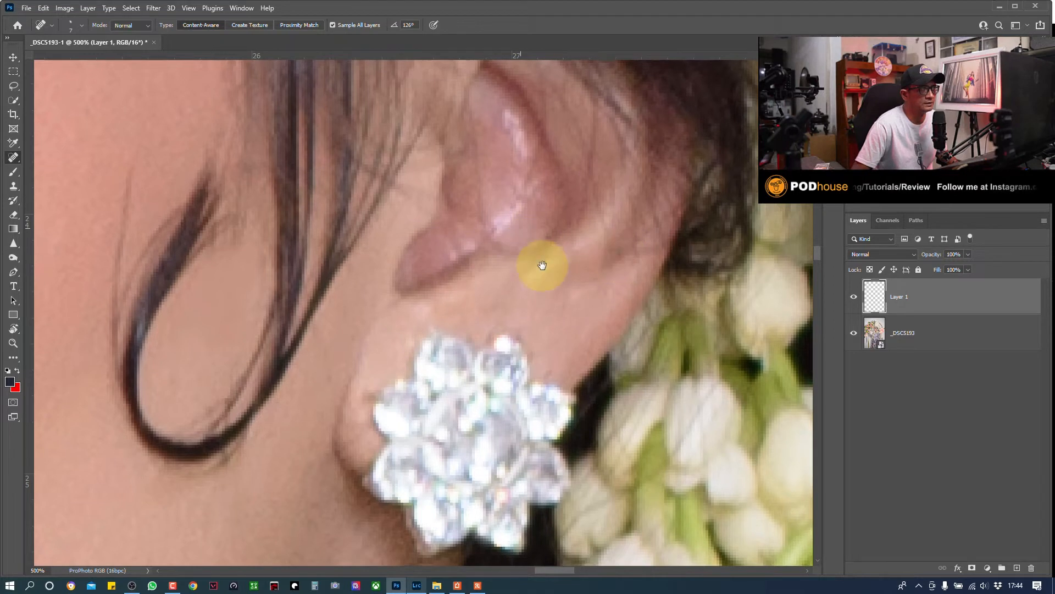
- Remove the fine hairs crossing the inner hollow of the upper ear
{"action": "left_click_drag", "start_coordinate": [542, 266], "coordinate": [585, 347]}
{"action": "left_click_drag", "start_coordinate": [579, 240], "coordinate": [578, 233]}
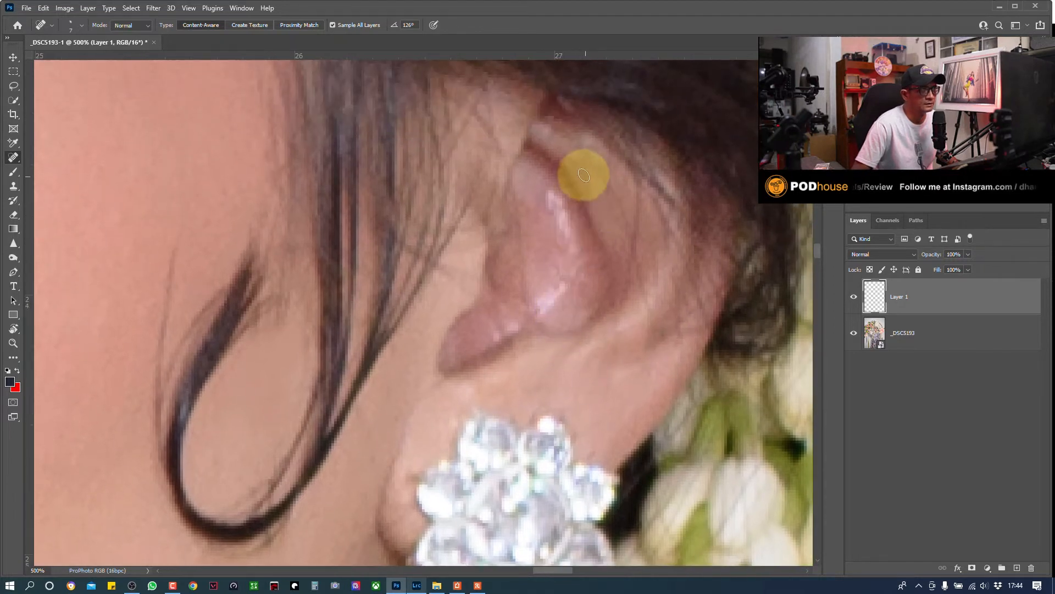
{"action": "left_click_drag", "start_coordinate": [585, 170], "coordinate": [563, 187]}
{"action": "mouse_move", "coordinate": [638, 207]}
{"action": "left_mouse_down"}
{"action": "mouse_move", "coordinate": [611, 187]}
{"action": "mouse_move", "coordinate": [608, 165]}
{"action": "left_mouse_up"}
{"action": "mouse_move", "coordinate": [626, 296]}
{"action": "left_mouse_down"}
{"action": "mouse_move", "coordinate": [630, 235]}
{"action": "mouse_move", "coordinate": [631, 265]}
{"action": "left_mouse_up"}
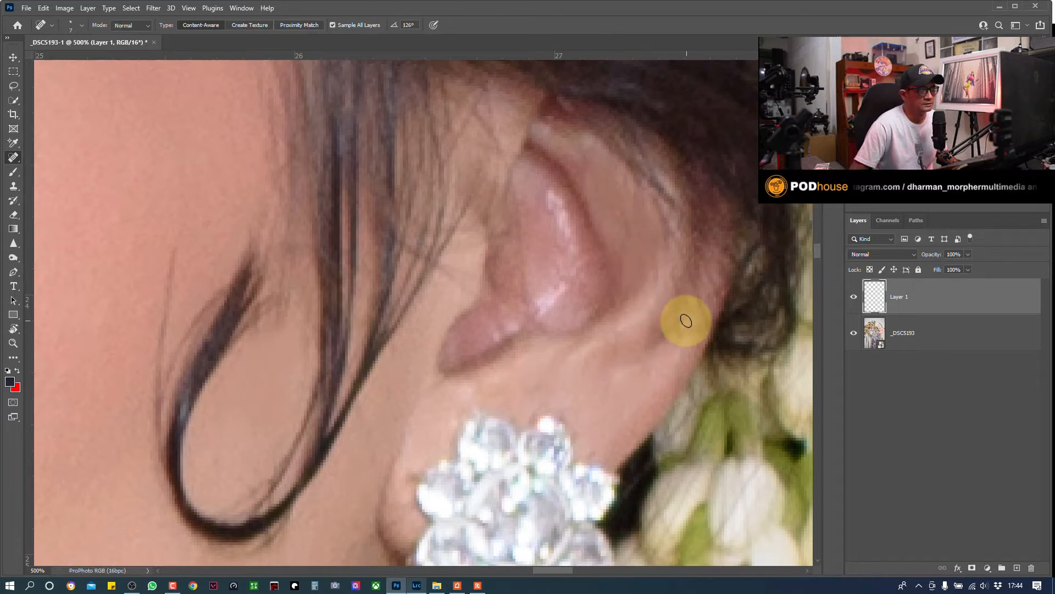
- Examine the cheek, the corner of the mouth and the jaw for remaining stray hairs and blemishes
{"action": "mouse_move", "coordinate": [498, 216]}
{"action": "left_mouse_down"}
{"action": "mouse_move", "coordinate": [517, 321]}
{"action": "mouse_move", "coordinate": [535, 289]}
{"action": "left_mouse_up"}
{"action": "mouse_move", "coordinate": [542, 360]}
{"action": "left_mouse_down"}
{"action": "mouse_move", "coordinate": [540, 350]}
{"action": "mouse_move", "coordinate": [541, 400]}
{"action": "left_mouse_up"}
{"action": "mouse_move", "coordinate": [427, 342]}
{"action": "left_mouse_down"}
{"action": "mouse_move", "coordinate": [633, 248]}
{"action": "mouse_move", "coordinate": [719, 235]}
{"action": "left_mouse_up"}
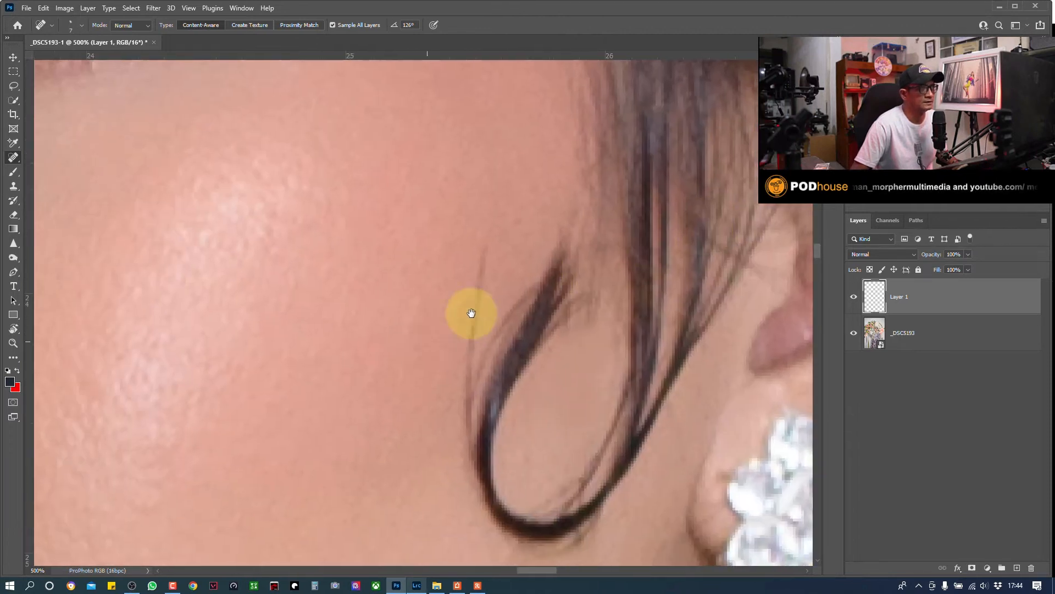
{"action": "left_click_drag", "start_coordinate": [471, 313], "coordinate": [659, 207]}
{"action": "left_click_drag", "start_coordinate": [445, 335], "coordinate": [447, 199]}
{"action": "left_click_drag", "start_coordinate": [341, 396], "coordinate": [517, 181]}
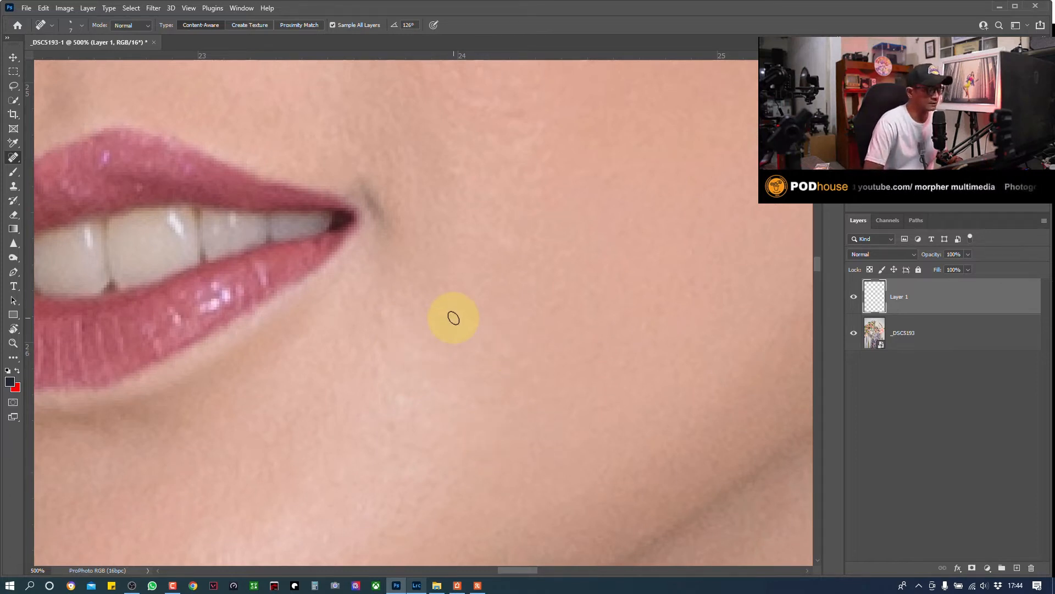
{"action": "scroll", "coordinate": [453, 317], "scroll_direction": "down", "scroll_amount": 1}
{"action": "scroll", "coordinate": [454, 318], "scroll_direction": "down", "scroll_amount": 2}
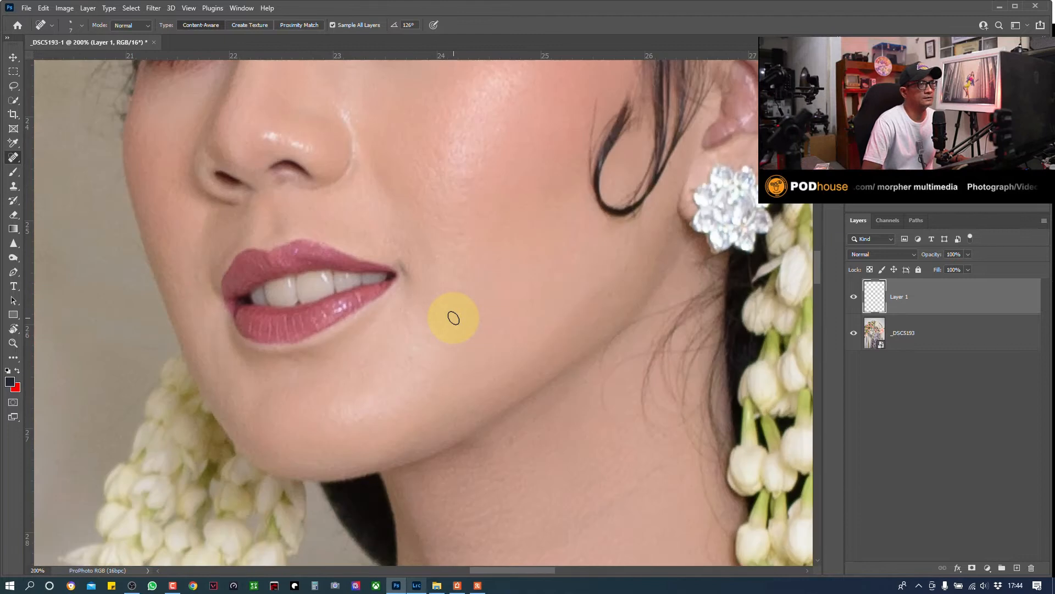
{"action": "scroll", "coordinate": [453, 317], "scroll_direction": "down", "scroll_amount": 1}
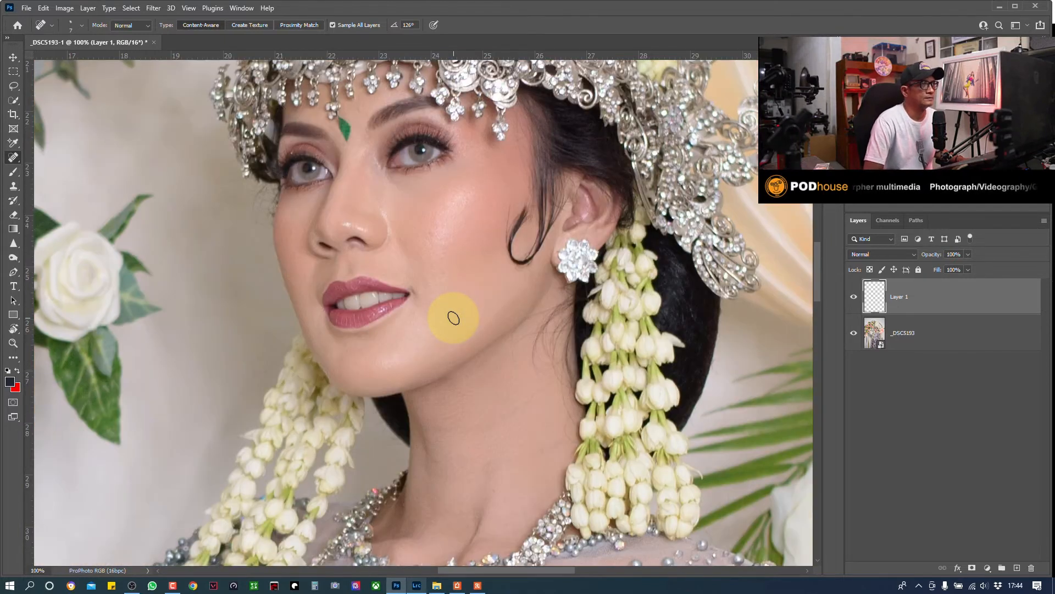
{"action": "scroll", "coordinate": [454, 318], "scroll_direction": "up", "scroll_amount": 4}
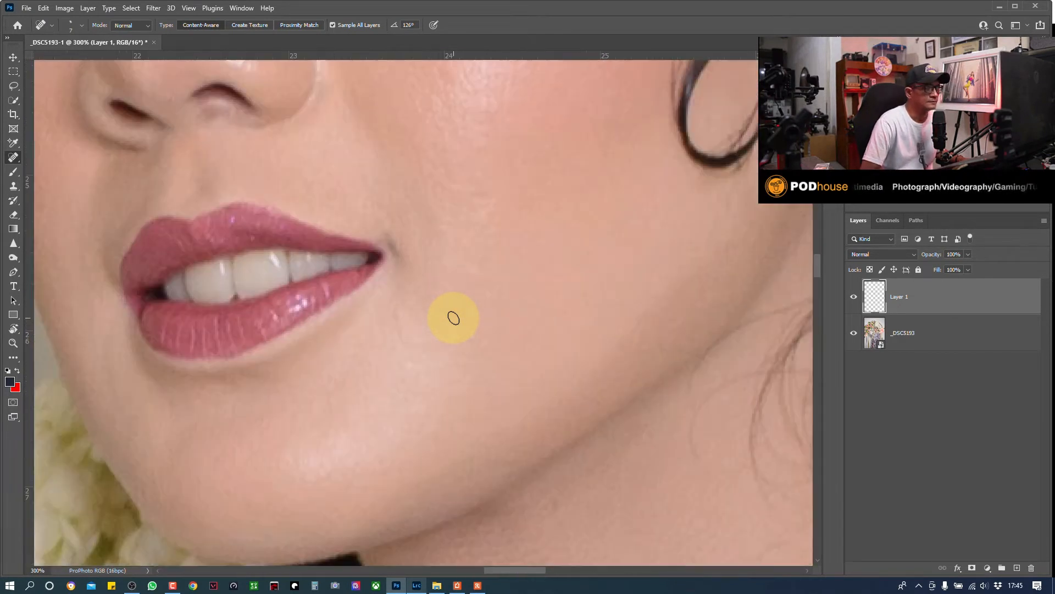
- Heal the small skin flaws on the cheek fold beside the nose
{"action": "left_click_drag", "start_coordinate": [423, 208], "coordinate": [426, 313]}
{"action": "left_click", "coordinate": [424, 245]}
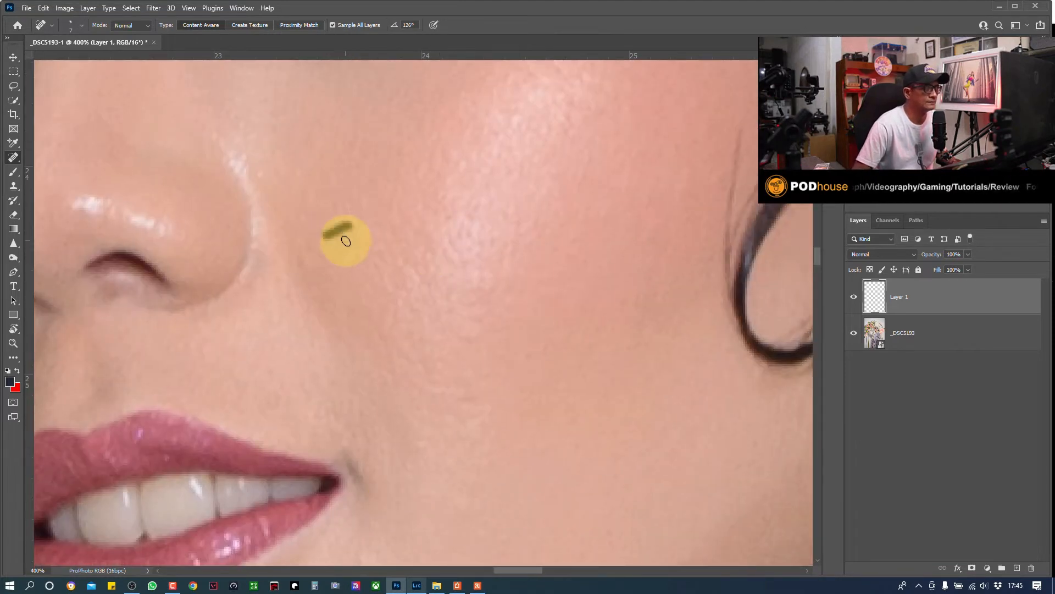
{"action": "left_click_drag", "start_coordinate": [367, 186], "coordinate": [456, 259]}
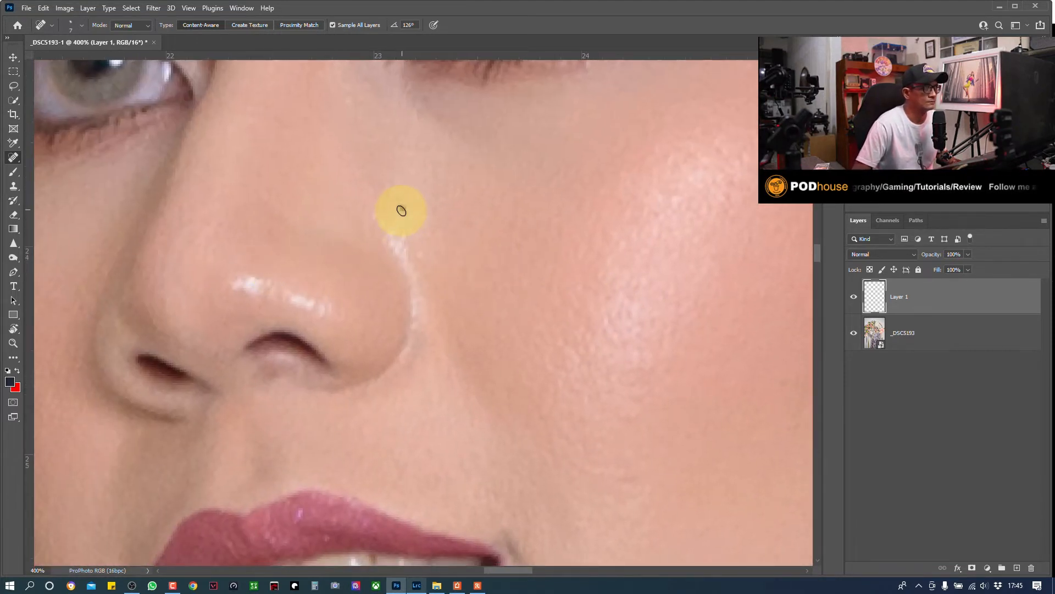
- Examine the nose, both eyes, the brows and the forehead below the headdress for remaining flaws
{"action": "scroll", "coordinate": [431, 176], "scroll_direction": "down", "scroll_amount": 3}
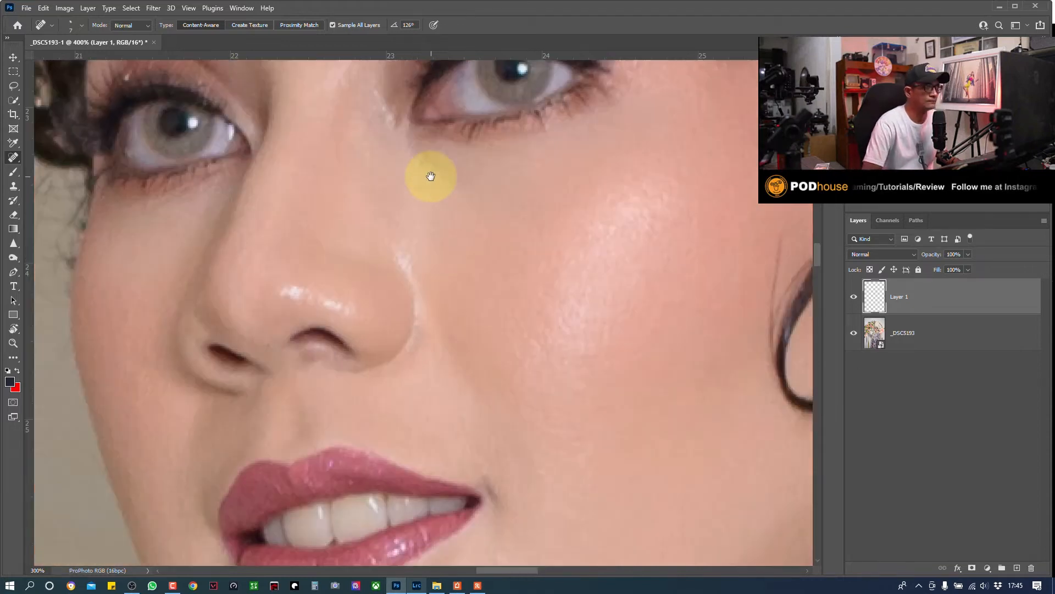
{"action": "left_click_drag", "start_coordinate": [483, 207], "coordinate": [420, 383]}
{"action": "left_click", "coordinate": [410, 270]}
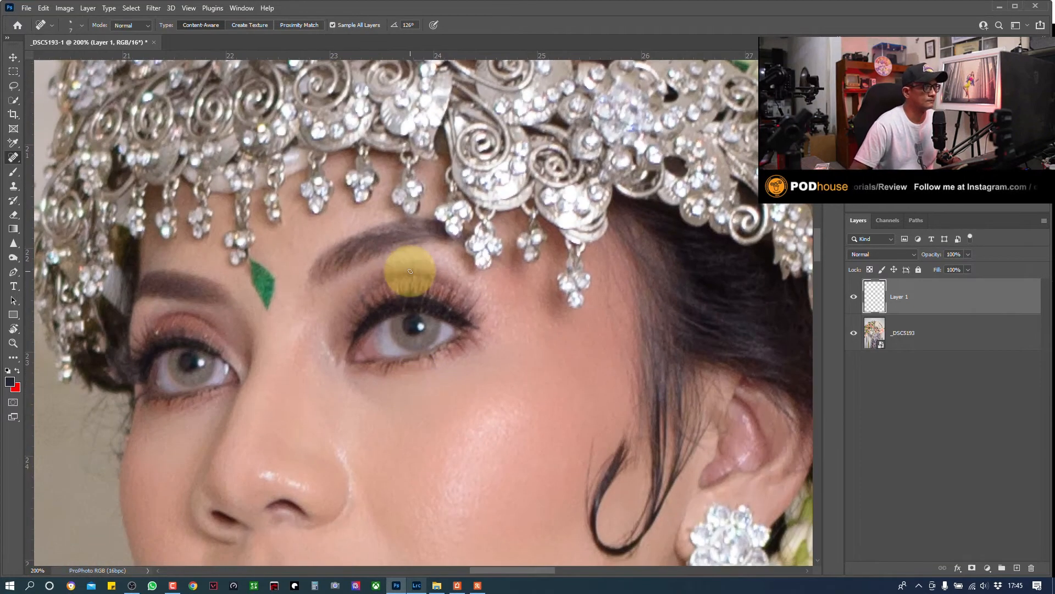
{"action": "key", "text": "ctrl+plus"}
{"action": "key", "text": "ctrl+plus"}
{"action": "left_click_drag", "start_coordinate": [245, 313], "coordinate": [698, 334]}
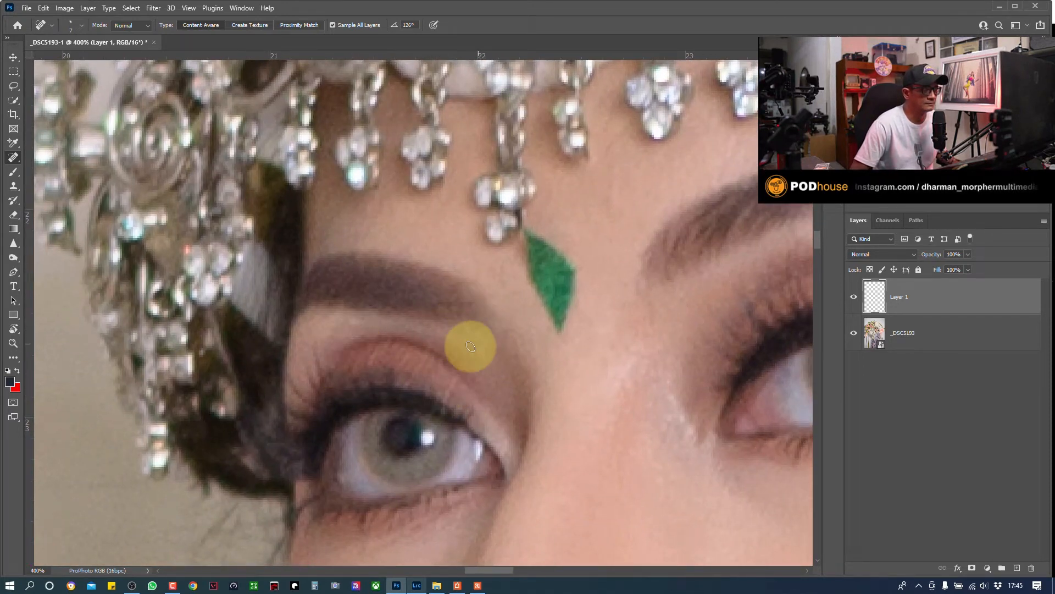
{"action": "left_click_drag", "start_coordinate": [555, 349], "coordinate": [282, 486]}
{"action": "scroll", "coordinate": [483, 224], "scroll_direction": "down", "scroll_amount": 8}
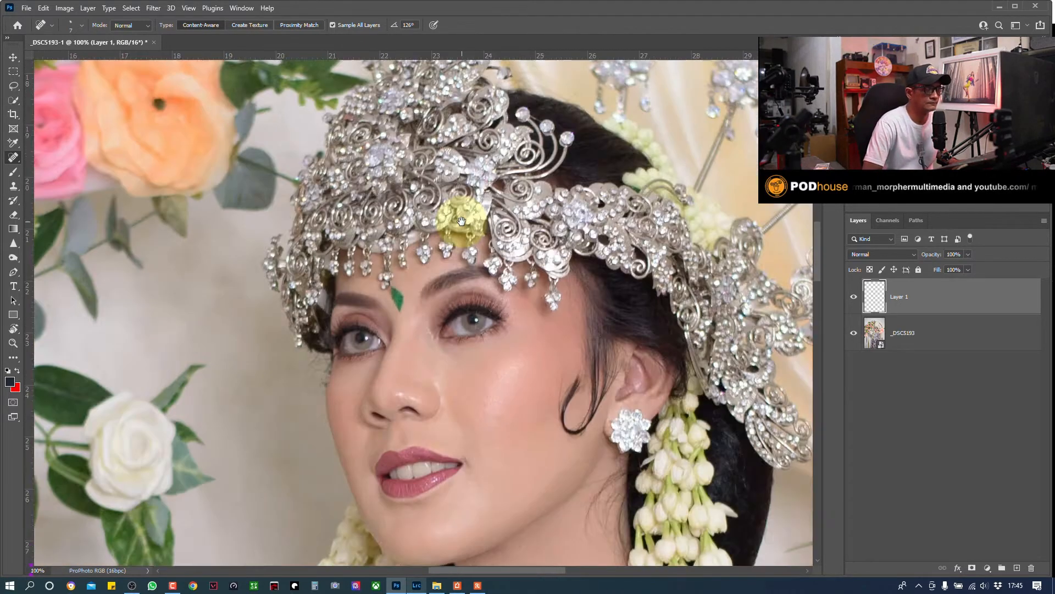
{"action": "scroll", "coordinate": [461, 221], "scroll_direction": "down", "scroll_amount": 1}
- Remove the thin stray hairs on the neck just below the jaw and along the jawline toward the ear
{"action": "left_click_drag", "start_coordinate": [557, 414], "coordinate": [489, 276]}
{"action": "scroll", "coordinate": [488, 276], "scroll_direction": "up", "scroll_amount": 5}
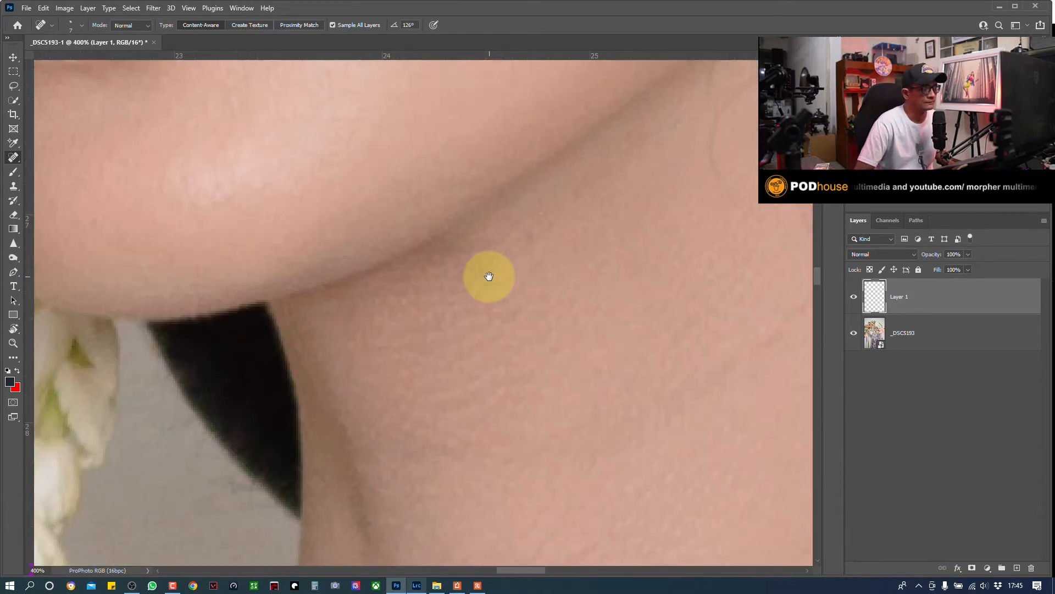
{"action": "left_click_drag", "start_coordinate": [337, 196], "coordinate": [154, 251]}
{"action": "left_click_drag", "start_coordinate": [517, 129], "coordinate": [457, 277]}
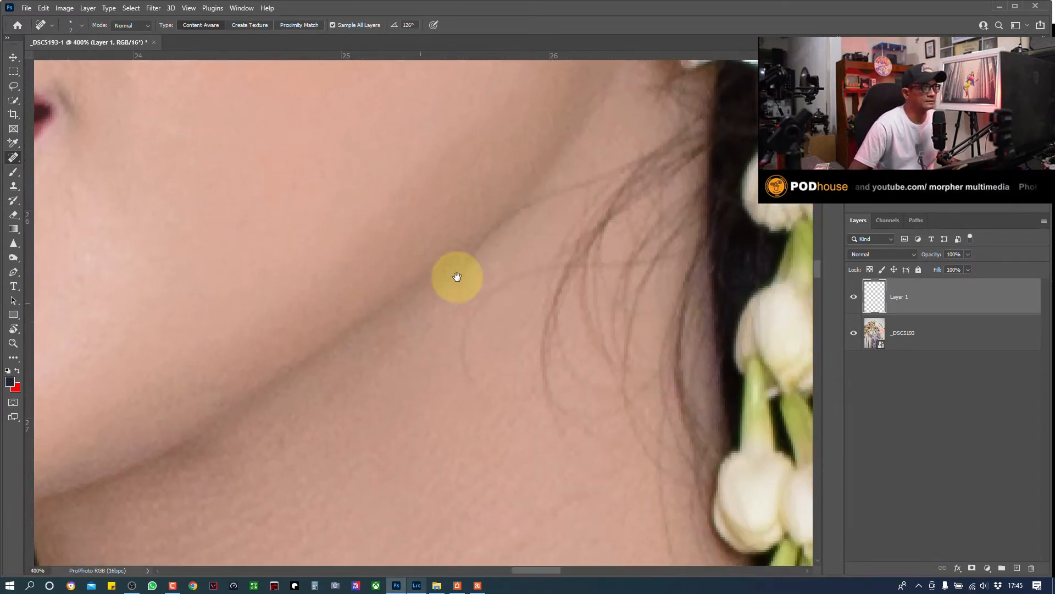
{"action": "left_click", "coordinate": [515, 282]}
{"action": "left_click_drag", "start_coordinate": [542, 270], "coordinate": [482, 302]}
{"action": "mouse_move", "coordinate": [489, 302]}
{"action": "left_mouse_down"}
{"action": "mouse_move", "coordinate": [465, 334]}
{"action": "mouse_move", "coordinate": [468, 370]}
{"action": "left_mouse_up"}
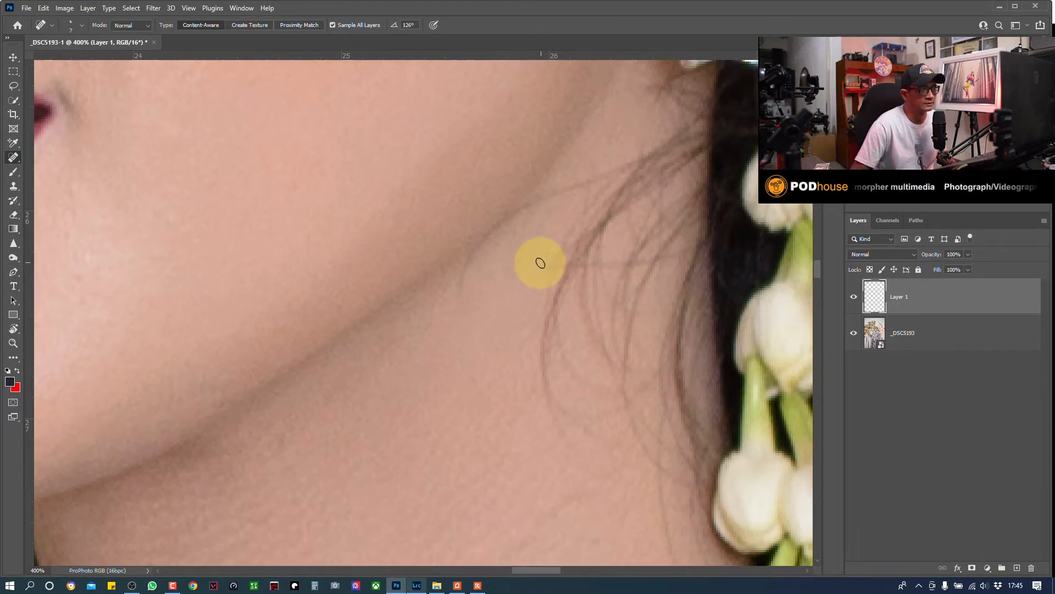
{"action": "mouse_move", "coordinate": [472, 251]}
{"action": "left_mouse_down"}
{"action": "mouse_move", "coordinate": [495, 223]}
{"action": "mouse_move", "coordinate": [597, 179]}
{"action": "left_mouse_up"}
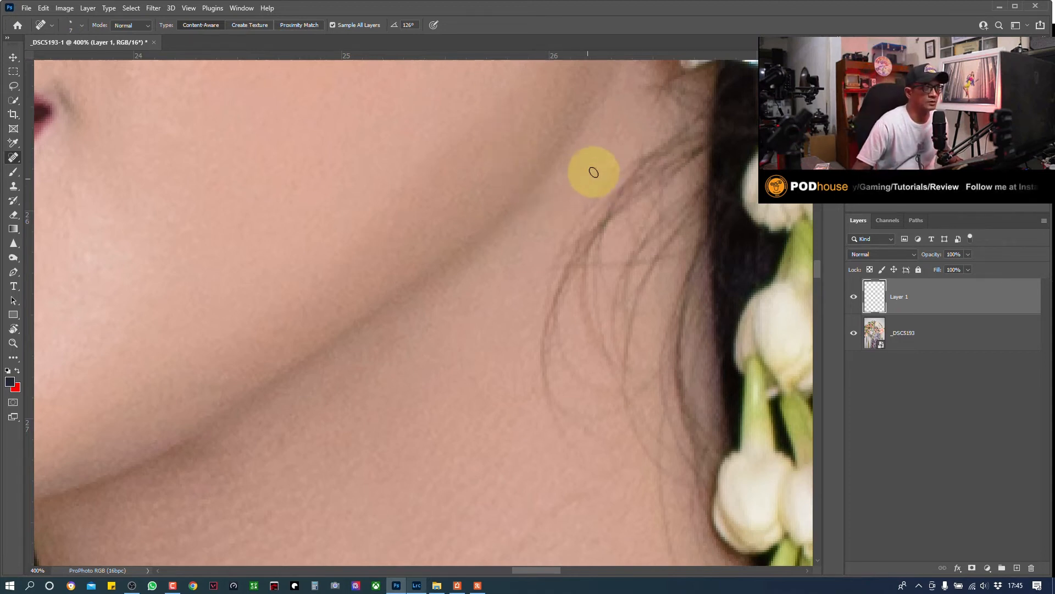
{"action": "mouse_move", "coordinate": [557, 209]}
{"action": "left_mouse_down"}
{"action": "mouse_move", "coordinate": [606, 156]}
{"action": "mouse_move", "coordinate": [621, 160]}
{"action": "left_mouse_up"}
- Remove the loose hair on the neck beside the hanging flowers and heal small spots on the neck skin
{"action": "left_click_drag", "start_coordinate": [479, 440], "coordinate": [474, 255]}
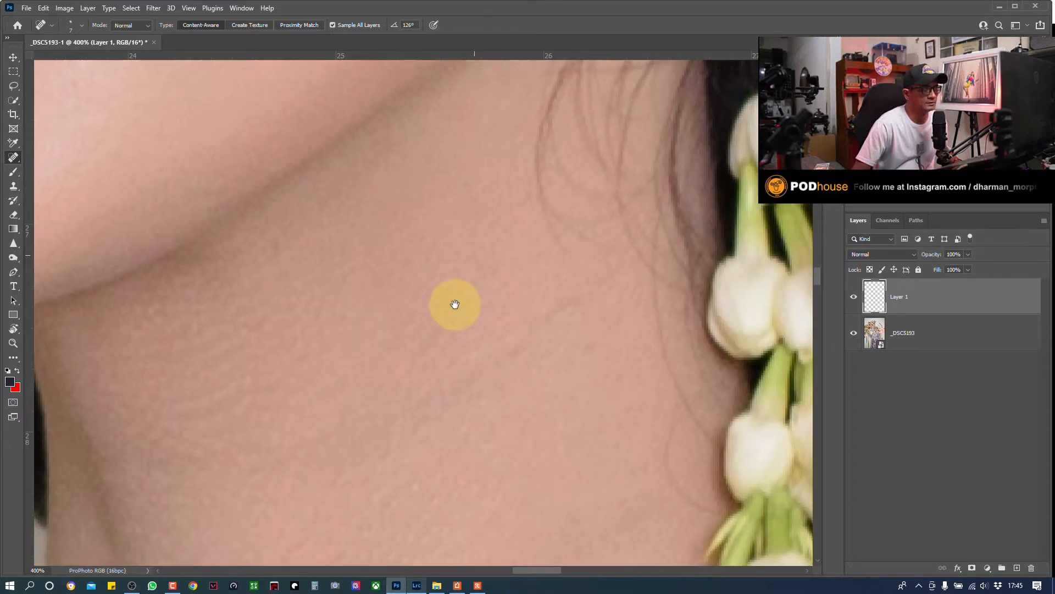
{"action": "left_click_drag", "start_coordinate": [455, 304], "coordinate": [470, 238]}
{"action": "left_click_drag", "start_coordinate": [575, 242], "coordinate": [575, 243]}
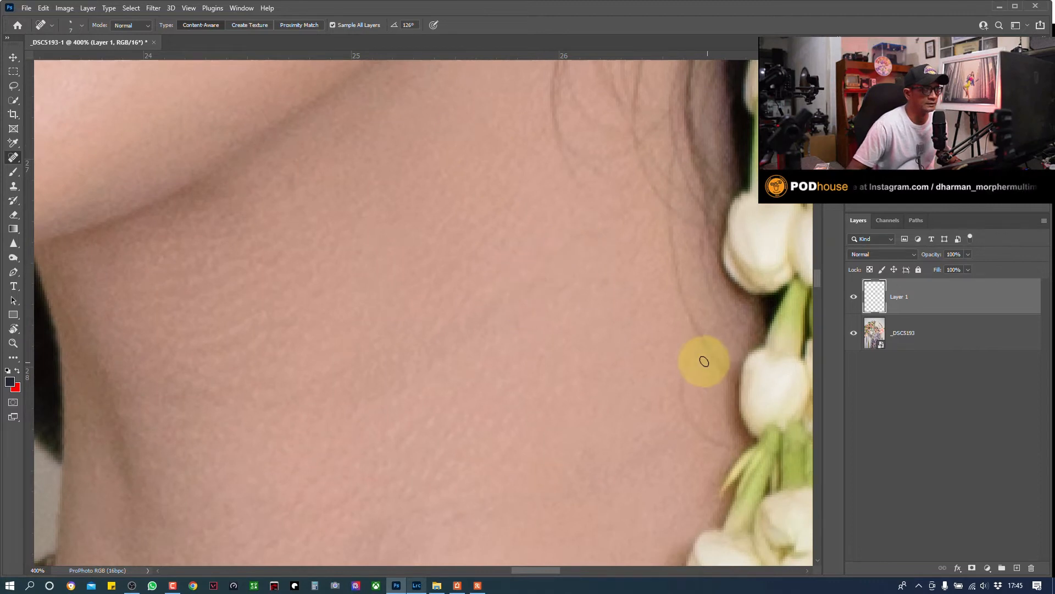
{"action": "left_click_drag", "start_coordinate": [694, 361], "coordinate": [695, 363]}
{"action": "left_click_drag", "start_coordinate": [708, 441], "coordinate": [695, 418]}
{"action": "left_click_drag", "start_coordinate": [295, 179], "coordinate": [293, 174]}
- Heal the faint diagonal crease lines across the lower neck
{"action": "left_click_drag", "start_coordinate": [447, 394], "coordinate": [519, 187]}
{"action": "left_click_drag", "start_coordinate": [463, 331], "coordinate": [445, 366]}
{"action": "left_click_drag", "start_coordinate": [481, 421], "coordinate": [469, 441]}
{"action": "left_click_drag", "start_coordinate": [485, 383], "coordinate": [506, 351]}
{"action": "left_click_drag", "start_coordinate": [533, 310], "coordinate": [511, 322]}
{"action": "left_click_drag", "start_coordinate": [579, 299], "coordinate": [546, 307]}
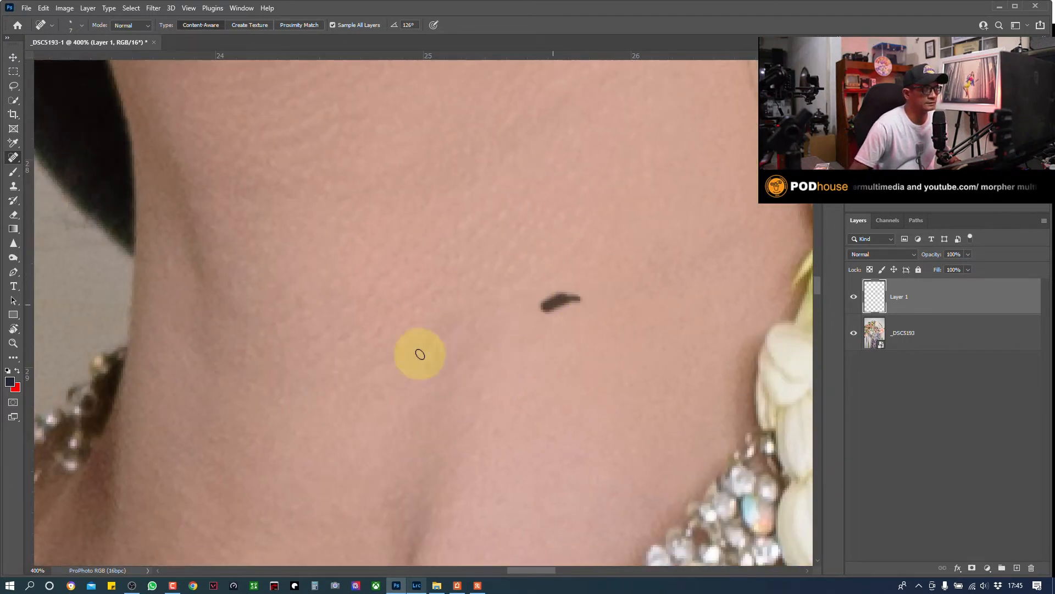
- Examine the base of the neck and the skin along the beaded neckline at several magnifications
{"action": "left_click_drag", "start_coordinate": [352, 392], "coordinate": [324, 177]}
{"action": "left_click_drag", "start_coordinate": [338, 366], "coordinate": [488, 193]}
{"action": "left_click_drag", "start_coordinate": [428, 367], "coordinate": [334, 245]}
{"action": "left_click_drag", "start_coordinate": [450, 212], "coordinate": [294, 348]}
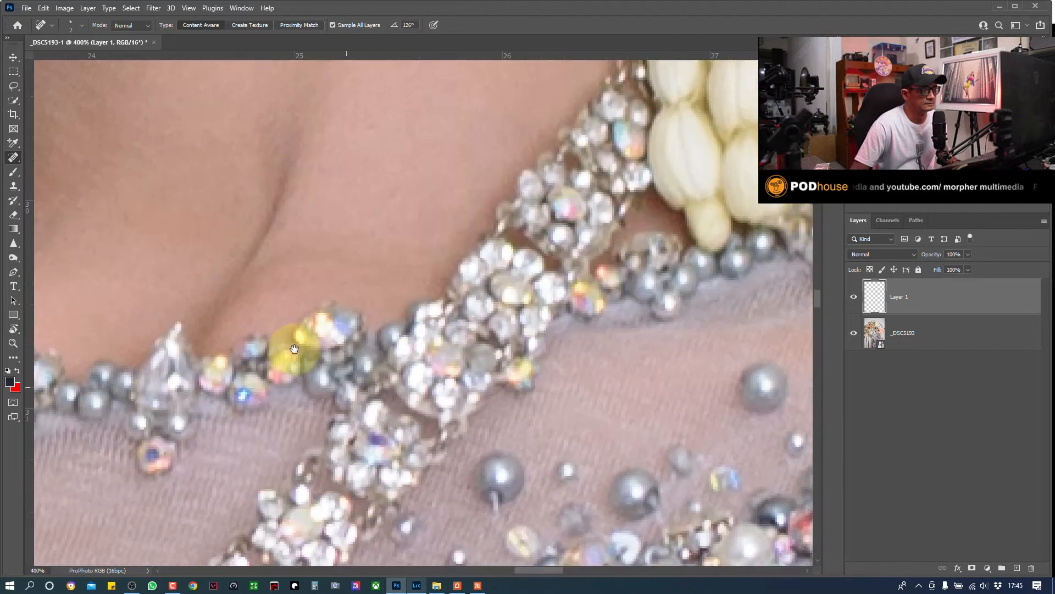
{"action": "key", "text": "ctrl+minus"}
{"action": "key", "text": "ctrl+minus"}
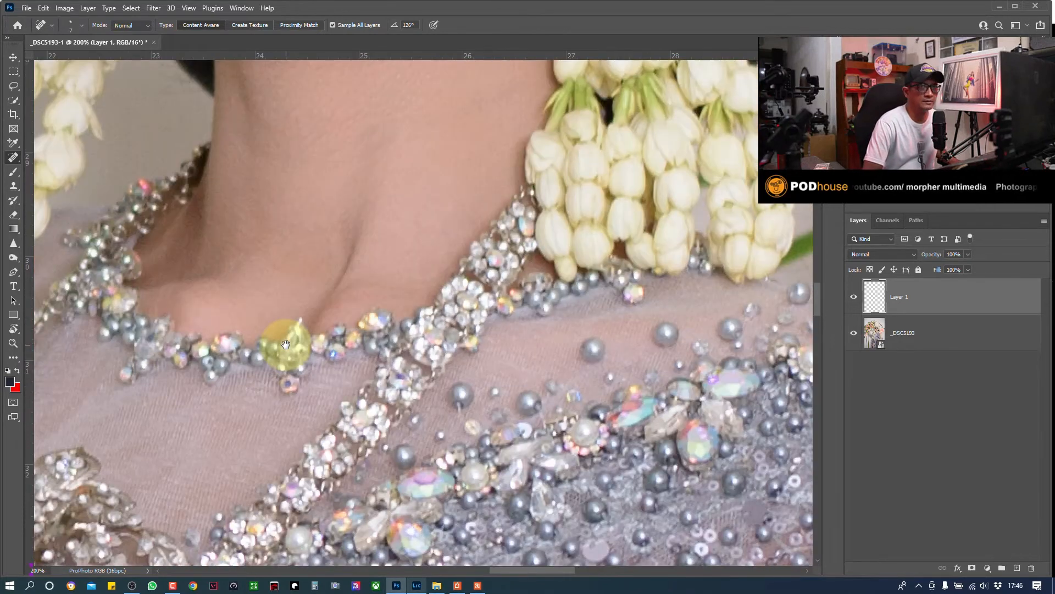
{"action": "key", "text": "ctrl+minus"}
{"action": "key", "text": "ctrl+minus"}
{"action": "key", "text": "ctrl+plus"}
{"action": "key", "text": "ctrl+plus"}
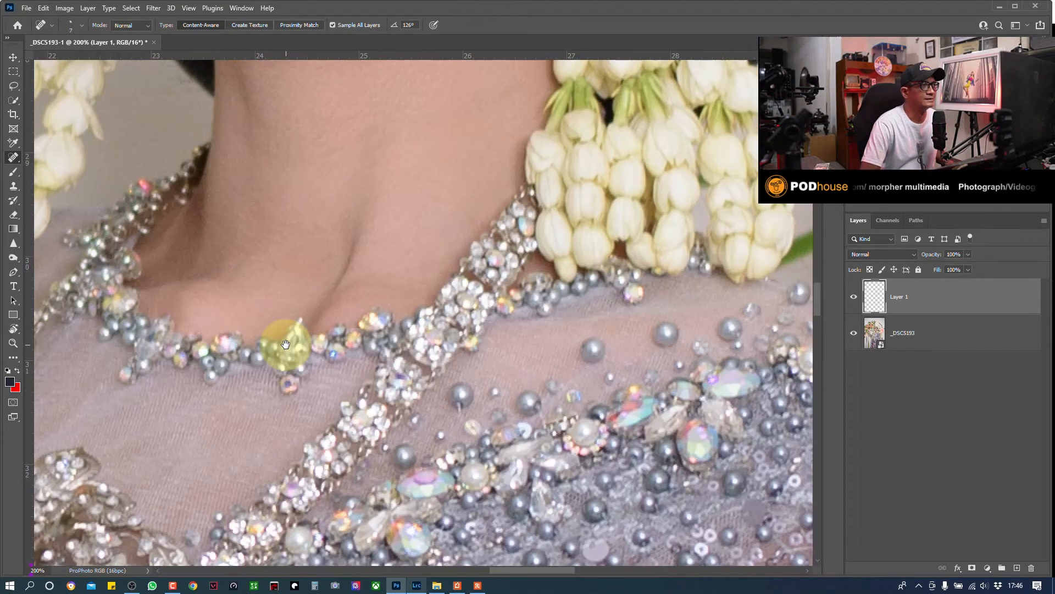
{"action": "key", "text": "ctrl+minus"}
{"action": "key", "text": "ctrl+minus"}
{"action": "key", "text": "ctrl+minus"}
- Review the dress, the hands and the whole portrait to check the retouching
{"action": "left_click_drag", "start_coordinate": [412, 362], "coordinate": [540, 239]}
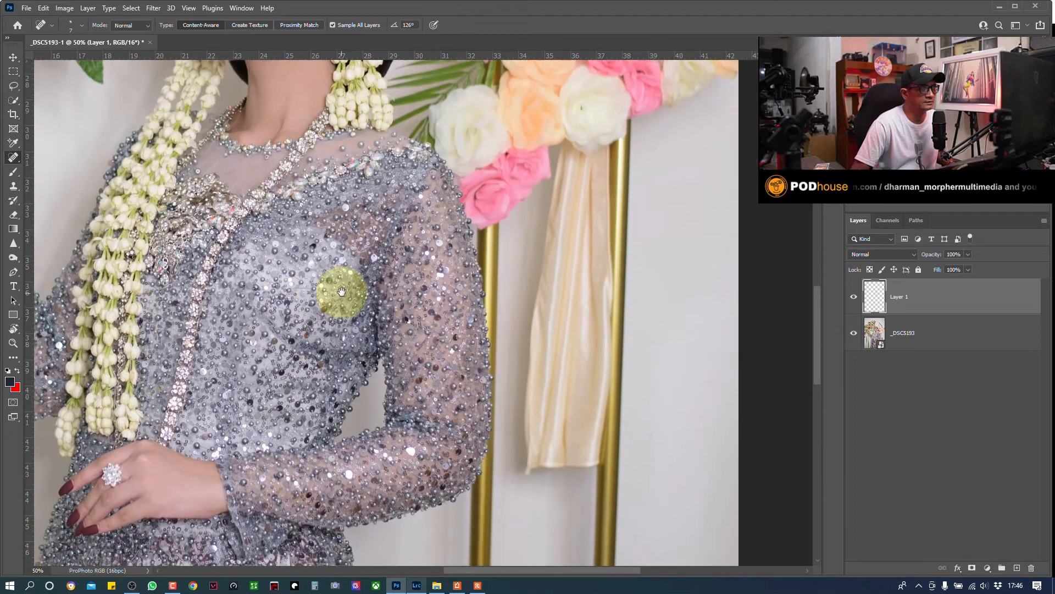
{"action": "left_click_drag", "start_coordinate": [342, 291], "coordinate": [482, 473]}
{"action": "left_click_drag", "start_coordinate": [436, 361], "coordinate": [505, 327]}
{"action": "left_click_drag", "start_coordinate": [504, 422], "coordinate": [496, 273]}
{"action": "scroll", "coordinate": [423, 290], "scroll_direction": "down", "scroll_amount": 2}
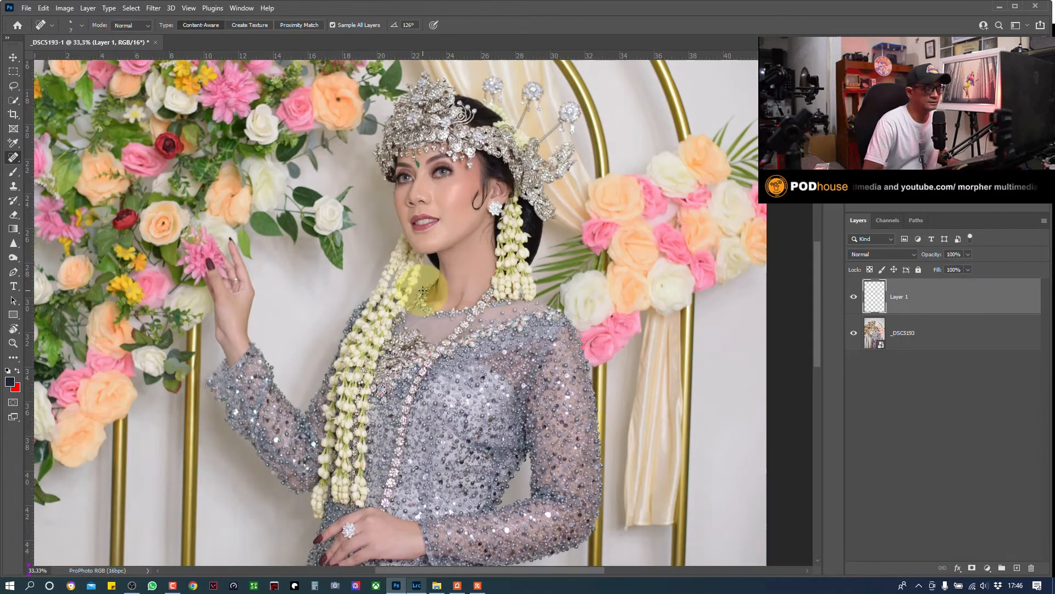
{"action": "scroll", "coordinate": [423, 290], "scroll_direction": "up", "scroll_amount": 3}
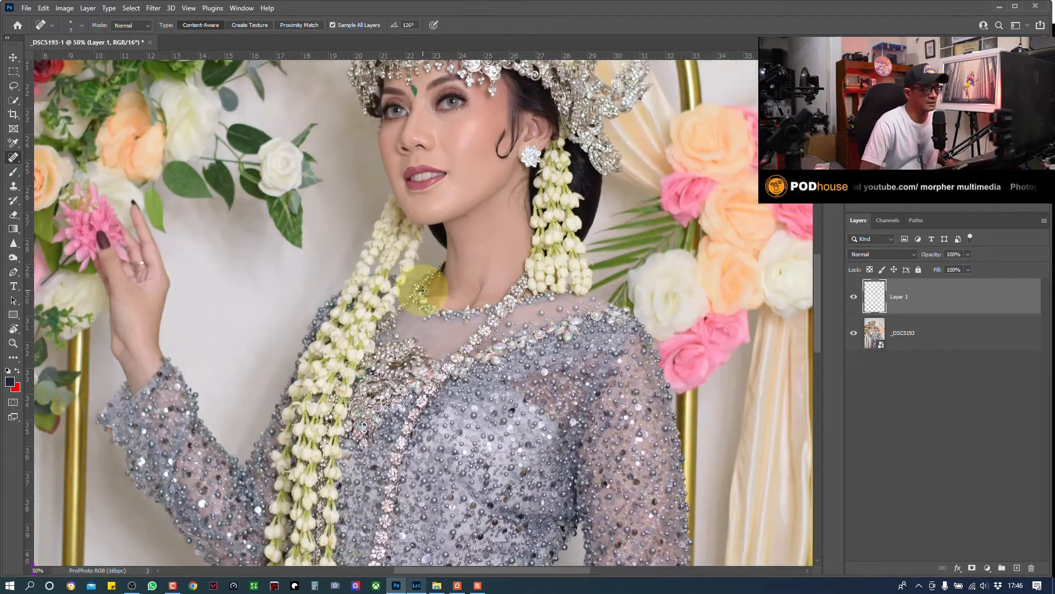
{"action": "scroll", "coordinate": [423, 291], "scroll_direction": "down", "scroll_amount": 2}
{"action": "scroll", "coordinate": [423, 290], "scroll_direction": "down", "scroll_amount": 1}
{"action": "scroll", "coordinate": [423, 290], "scroll_direction": "up", "scroll_amount": 2}
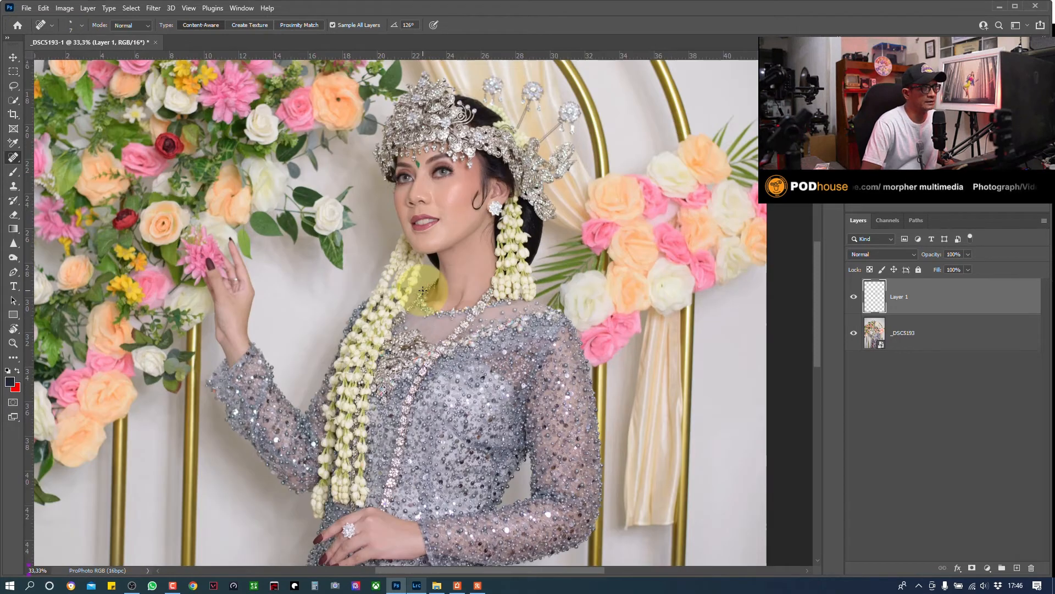
{"action": "left_click_drag", "start_coordinate": [435, 301], "coordinate": [356, 367]}
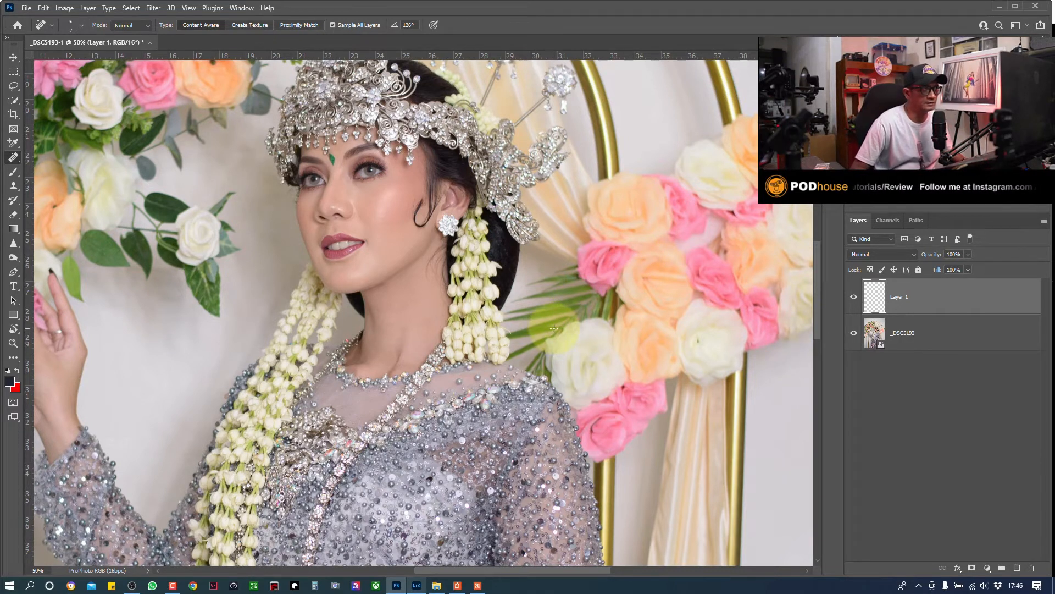
- Merge all visible layers into a new layer on top and duplicate that merged layer
{"action": "key", "text": "ctrl+minus"}
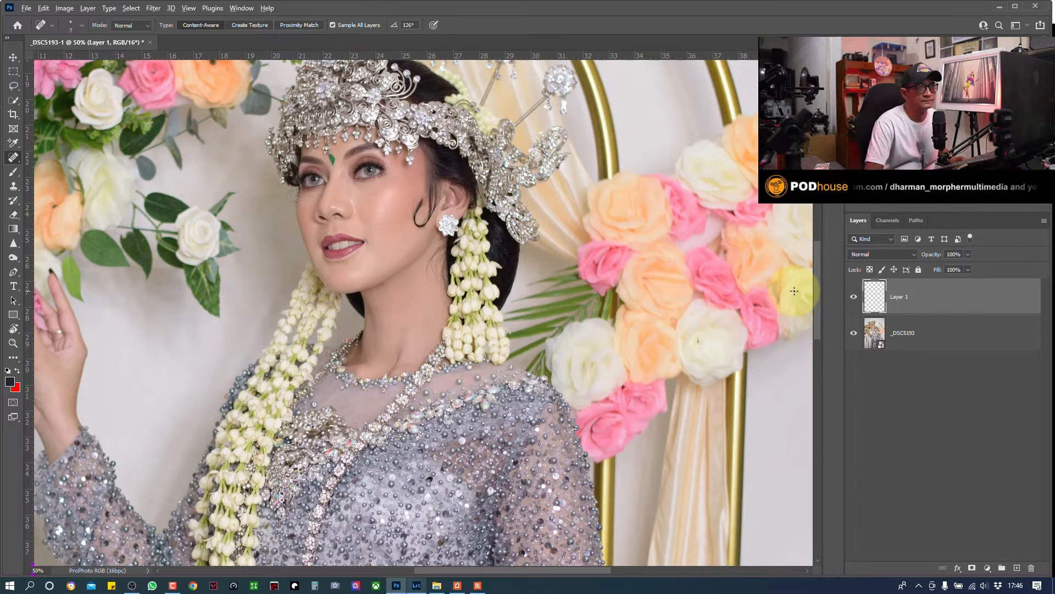
{"action": "key", "text": "ctrl+shift+alt+e"}
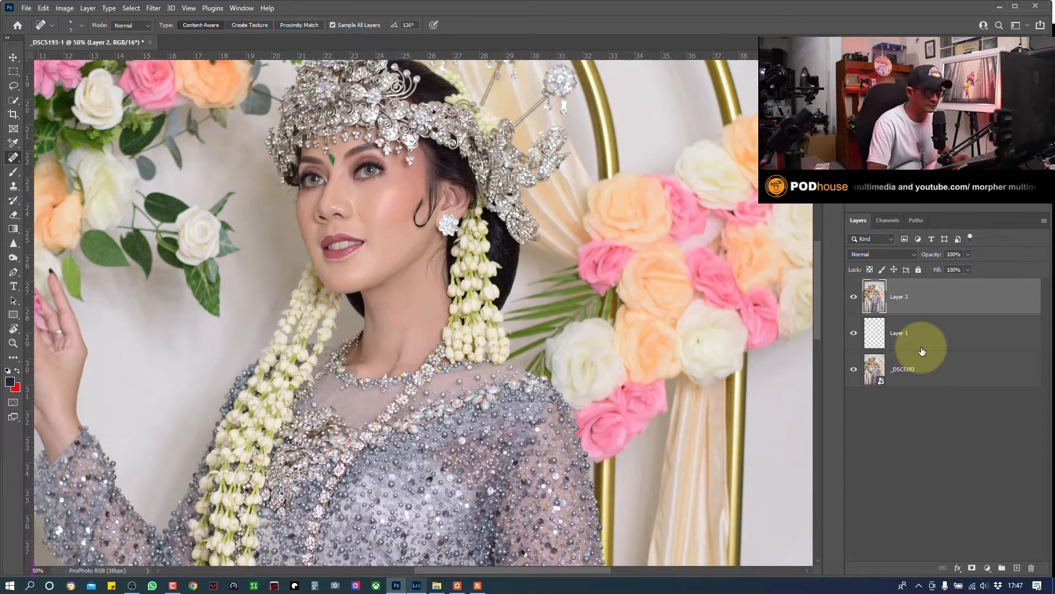
{"action": "key", "text": "ctrl+j"}
- Rename the lower of the two merged layers as low
{"action": "double_click", "coordinate": [929, 339]}
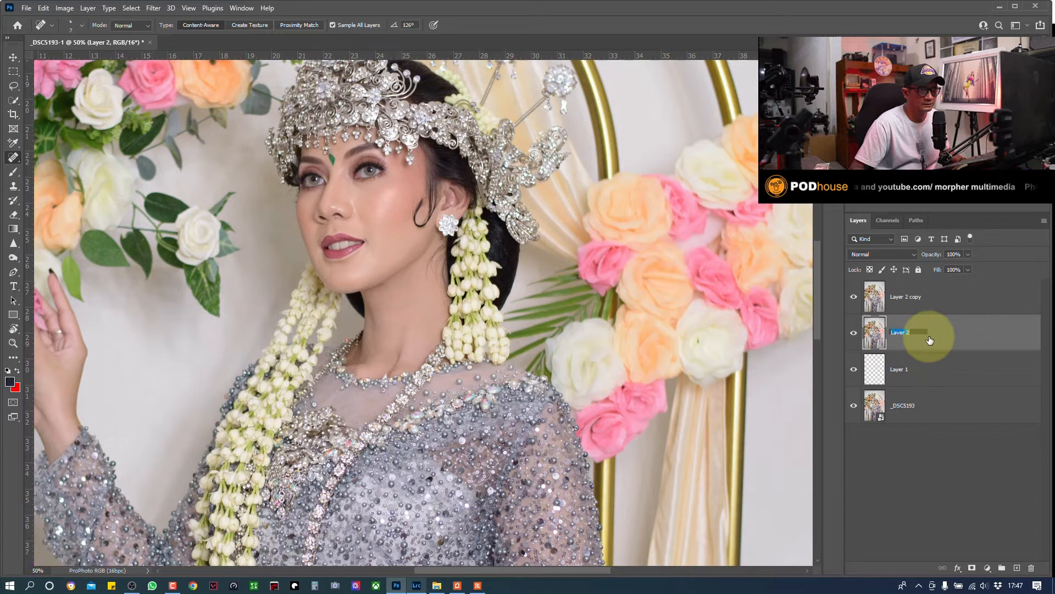
{"action": "type", "text": "low"}
{"action": "key", "text": "Return"}
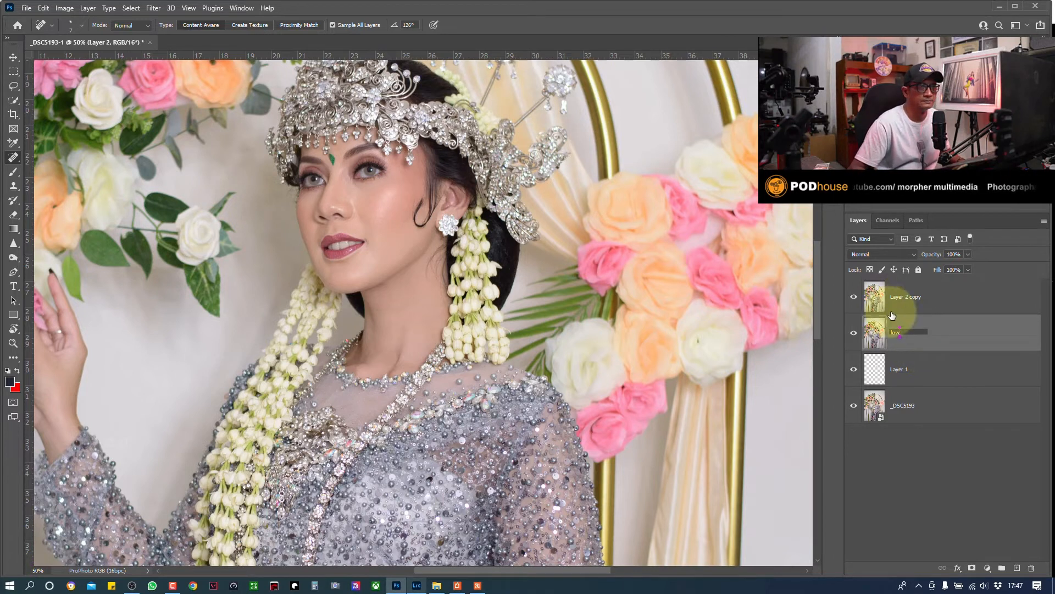
- Rename the upper merged layer as high and hide it
{"action": "left_click", "coordinate": [917, 301]}
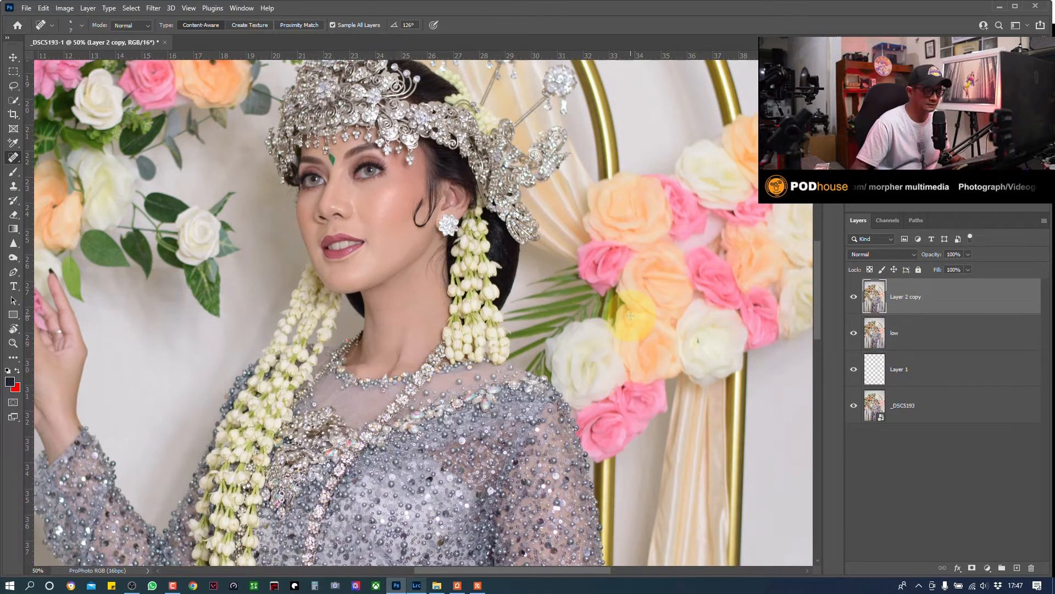
{"action": "double_click", "coordinate": [914, 303]}
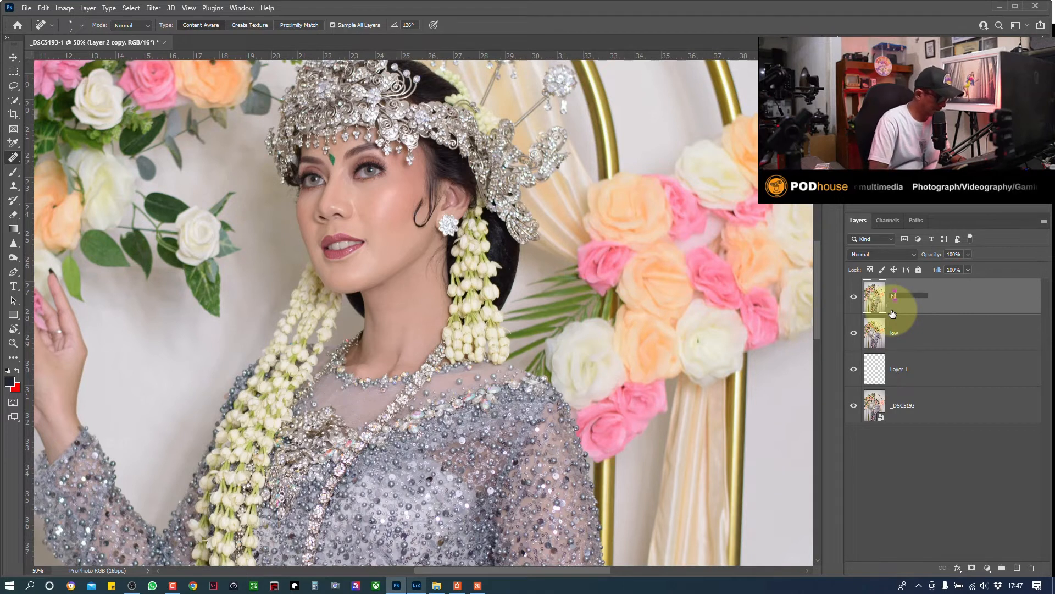
{"action": "left_click", "coordinate": [944, 304]}
{"action": "left_click", "coordinate": [854, 297]}
- Apply a Gaussian Blur with a radius of 3.5 pixels to the low layer, judging it on the face
{"action": "left_click", "coordinate": [939, 325]}
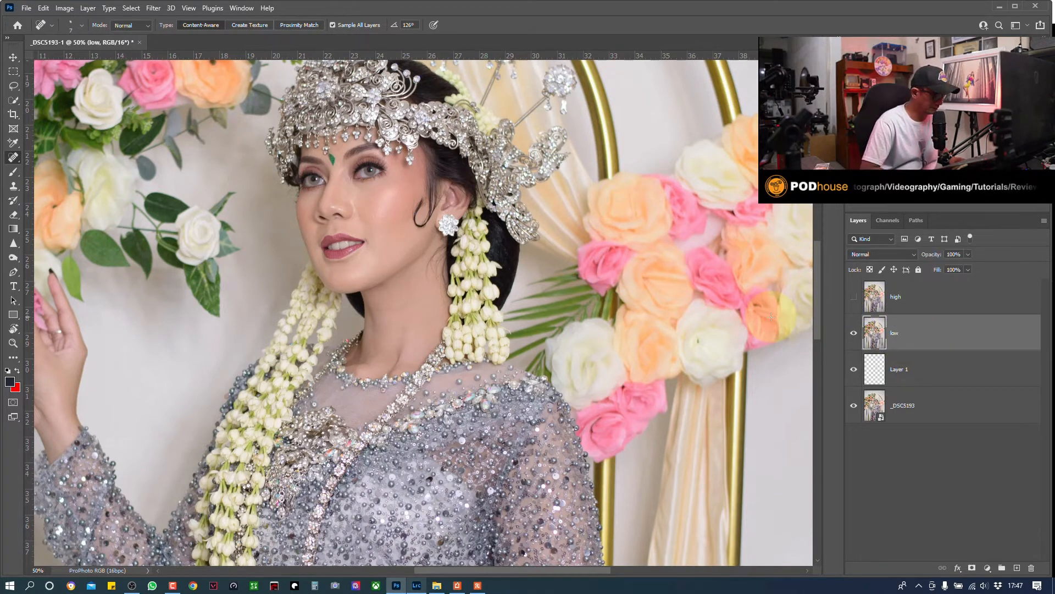
{"action": "key", "text": "ctrl+plus"}
{"action": "key", "text": "ctrl+plus"}
{"action": "key", "text": "ctrl+plus"}
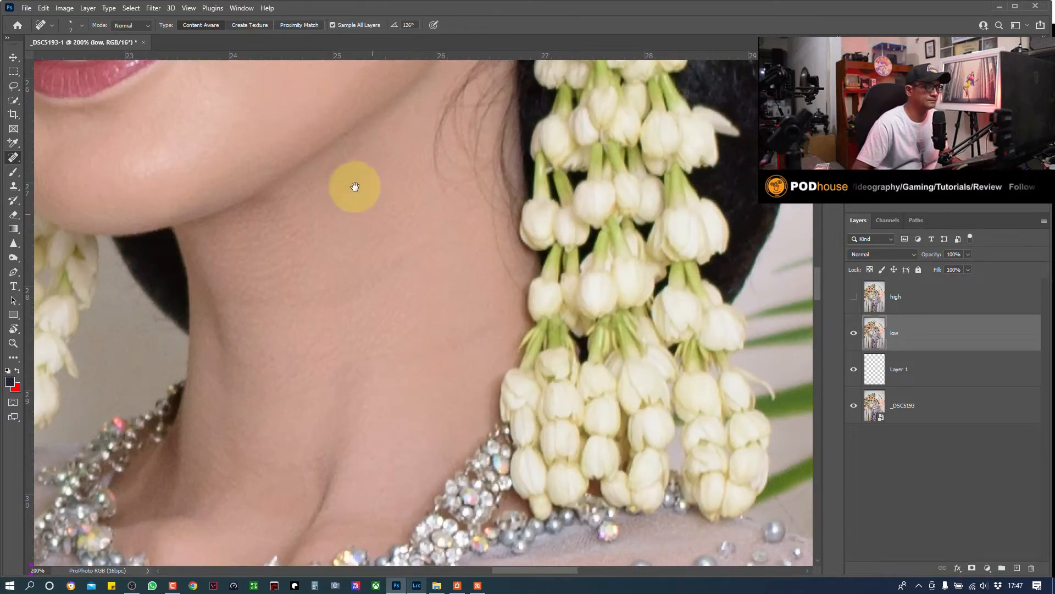
{"action": "left_click_drag", "start_coordinate": [353, 183], "coordinate": [521, 461]}
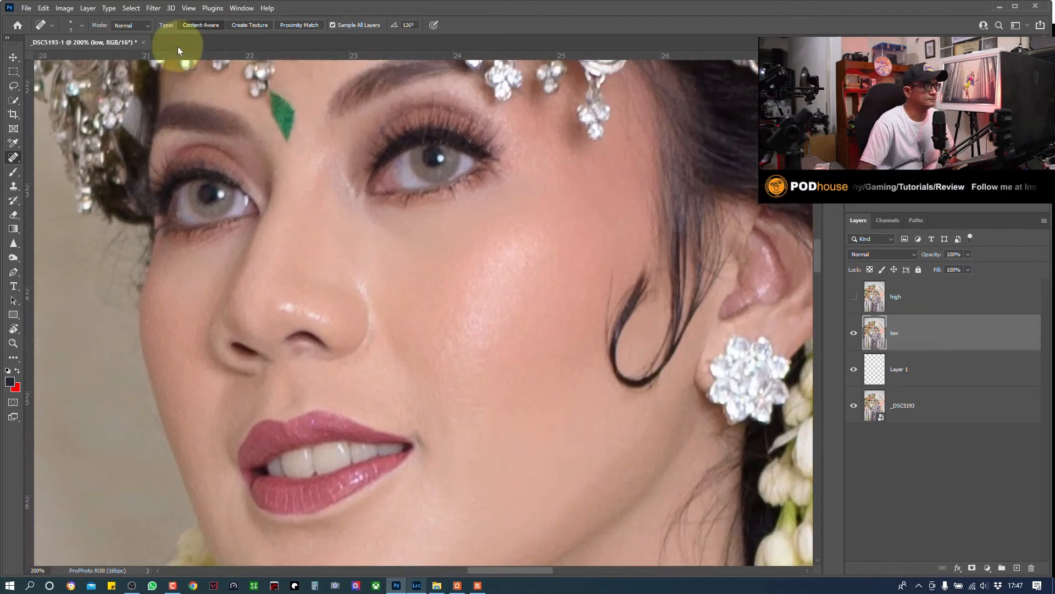
{"action": "left_click", "coordinate": [70, 10]}
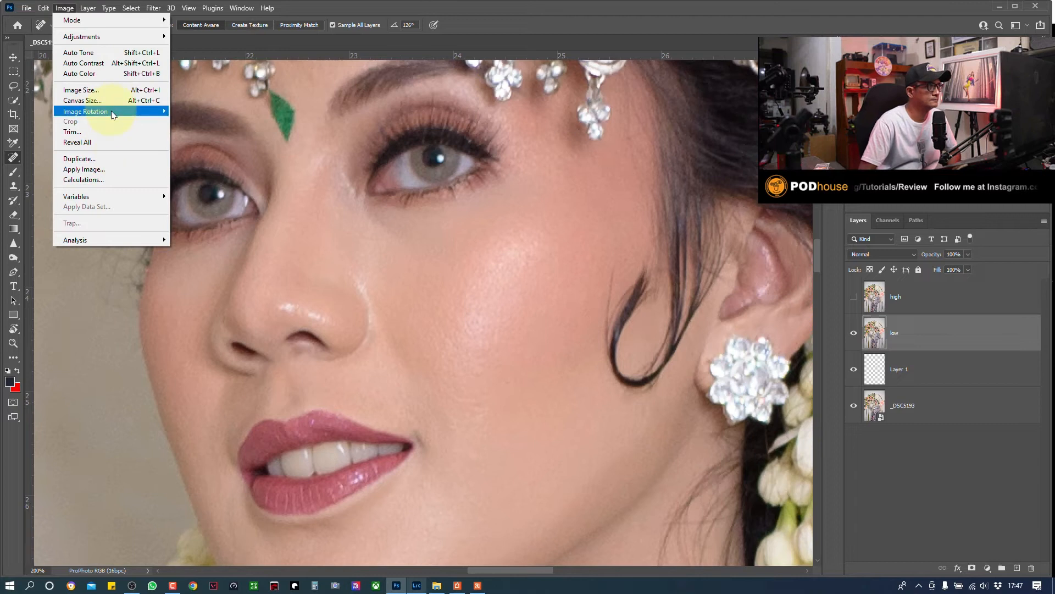
{"action": "mouse_move", "coordinate": [112, 110]}
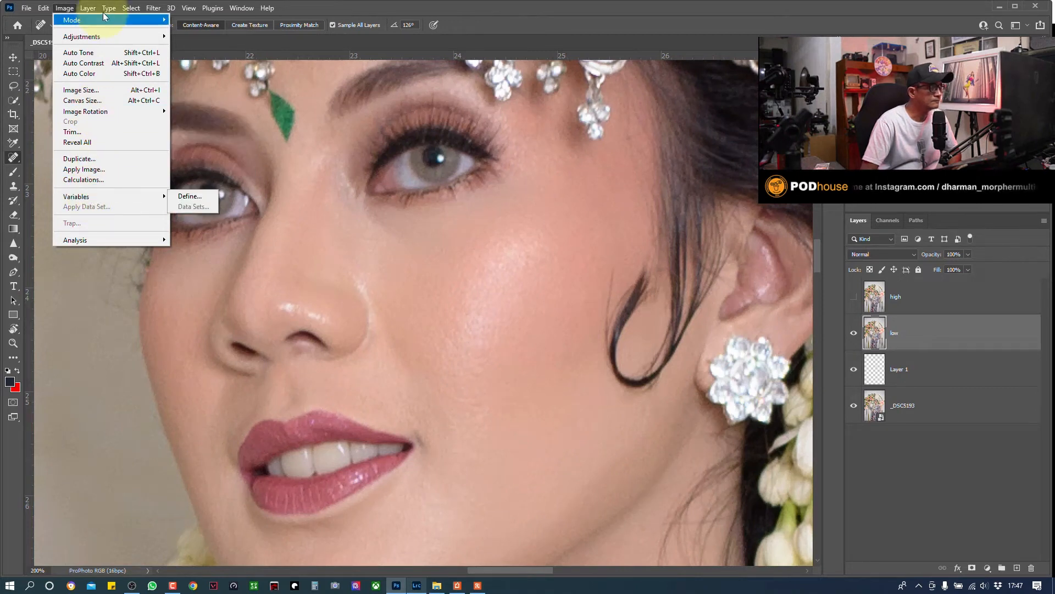
{"action": "mouse_move", "coordinate": [150, 11]}
{"action": "mouse_move", "coordinate": [258, 149]}
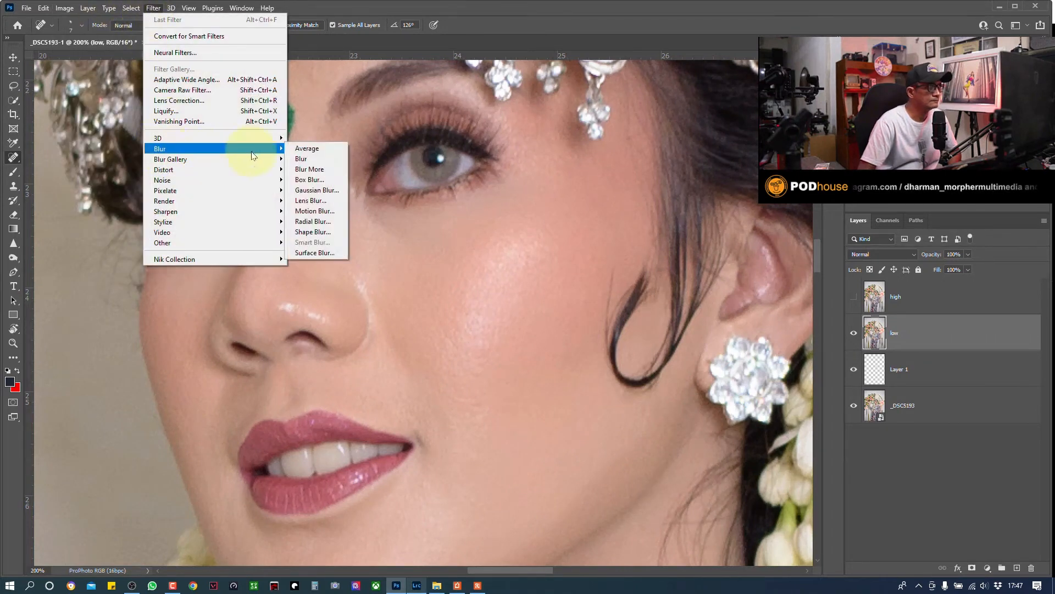
{"action": "left_click", "coordinate": [318, 190]}
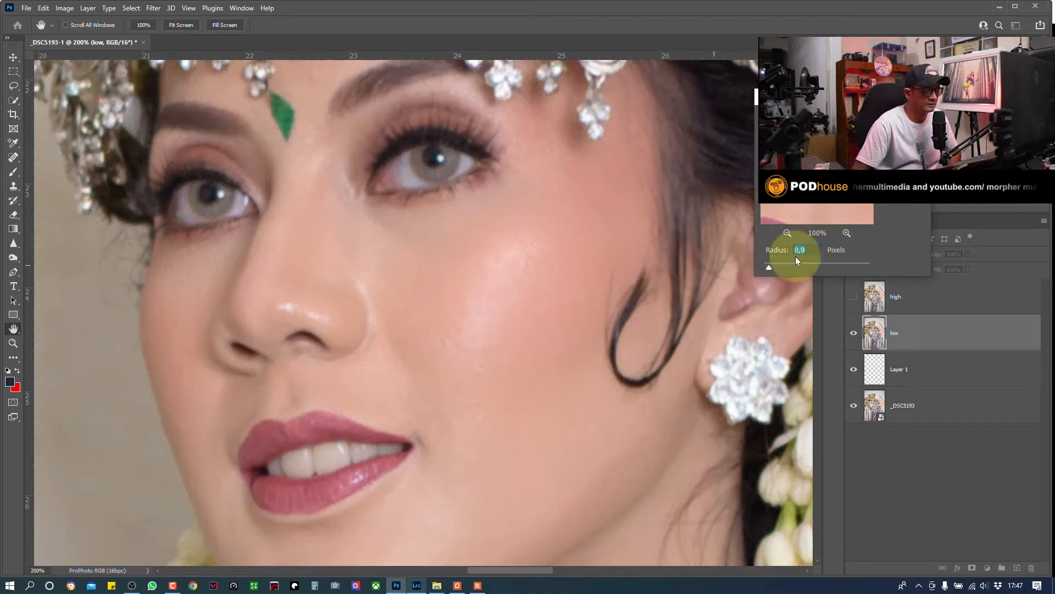
{"action": "left_click_drag", "start_coordinate": [770, 265], "coordinate": [780, 266]}
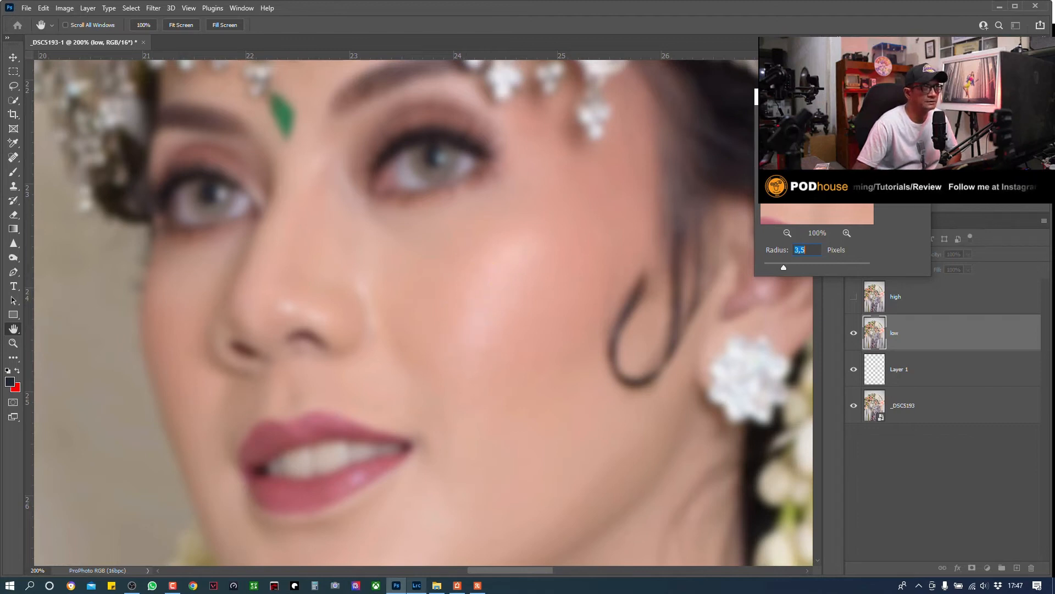
{"action": "key", "text": "Return"}
{"action": "key", "text": "j"}
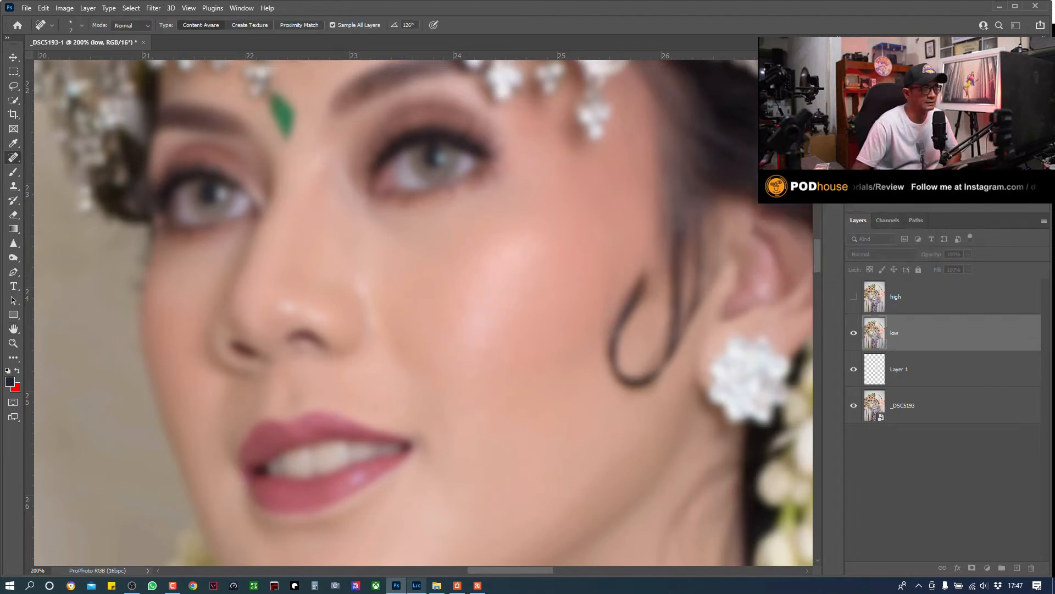
- Show the high layer again and make it the active layer
{"action": "left_click", "coordinate": [853, 296]}
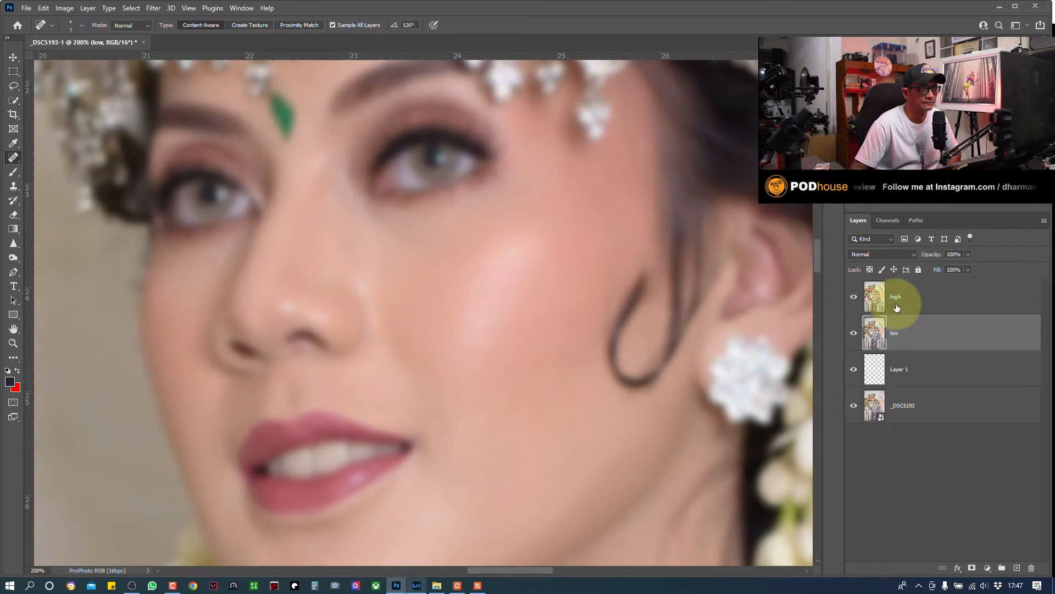
{"action": "left_click", "coordinate": [924, 297]}
{"action": "left_click", "coordinate": [64, 8]}
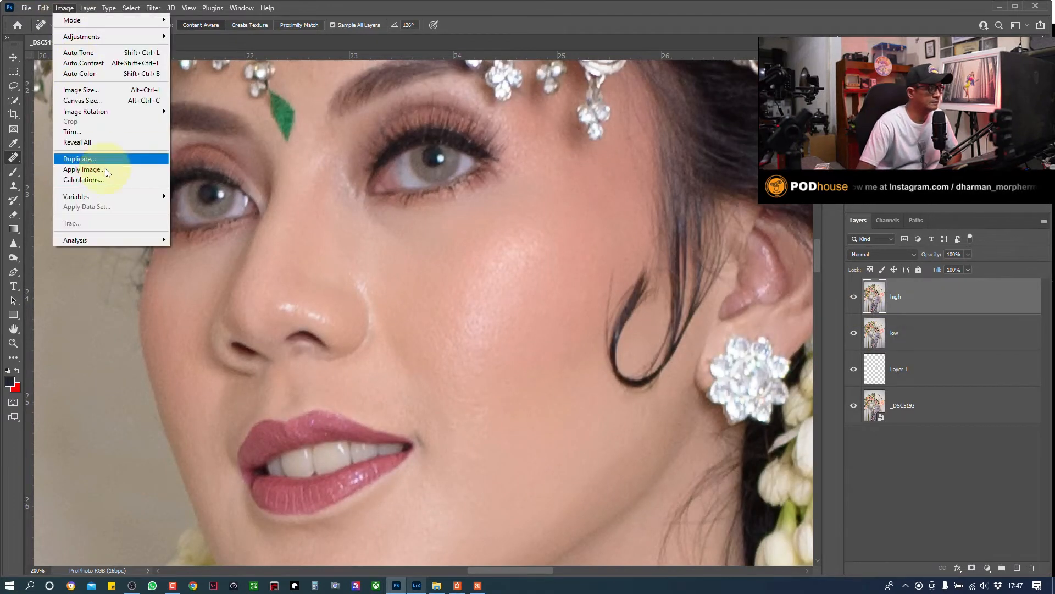
{"action": "left_click", "coordinate": [100, 171]}
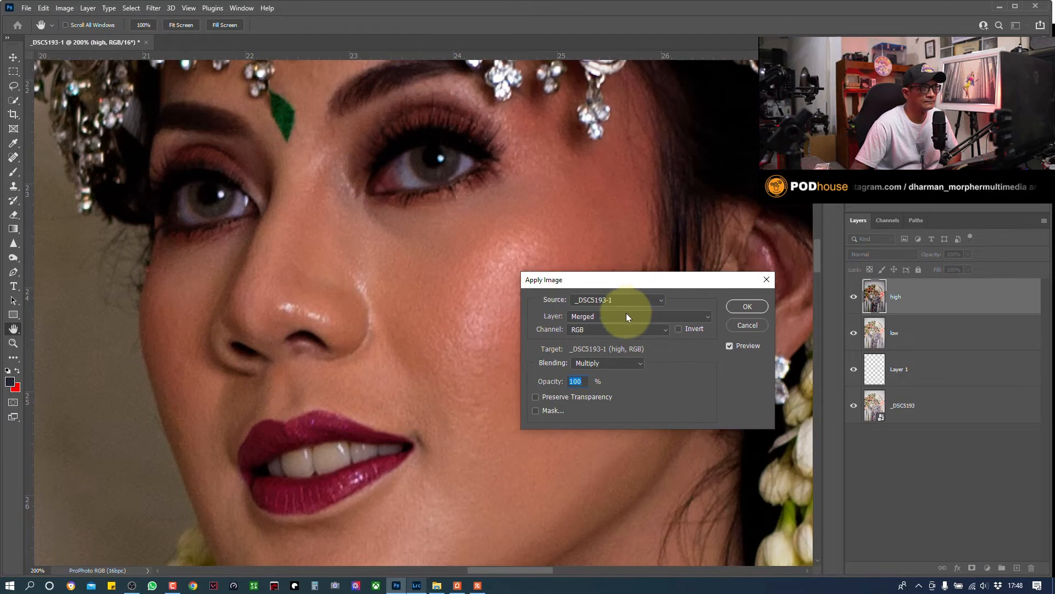
{"action": "left_click", "coordinate": [622, 316]}
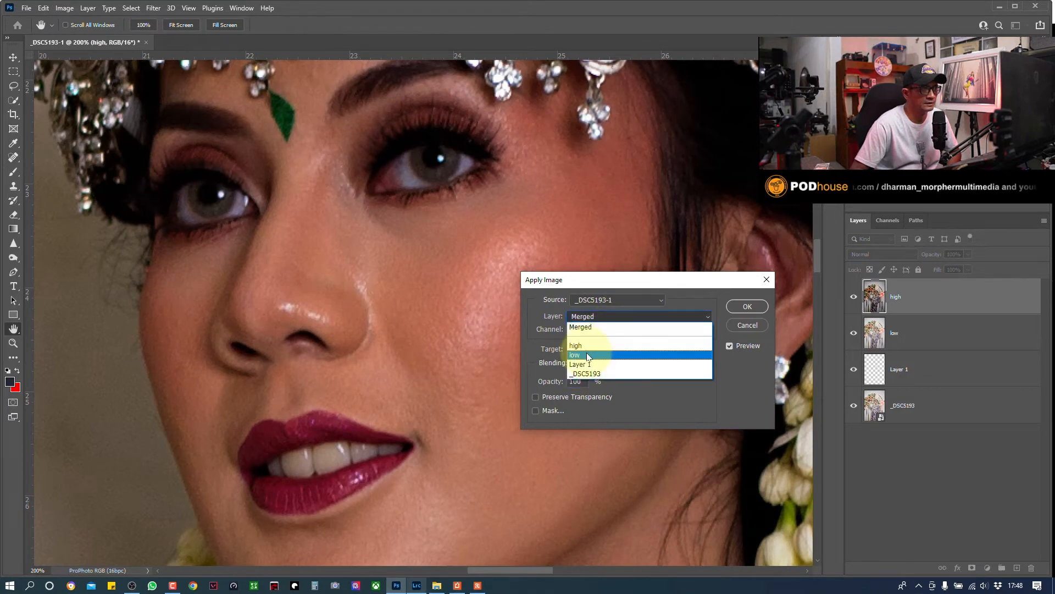
{"action": "left_click", "coordinate": [588, 355]}
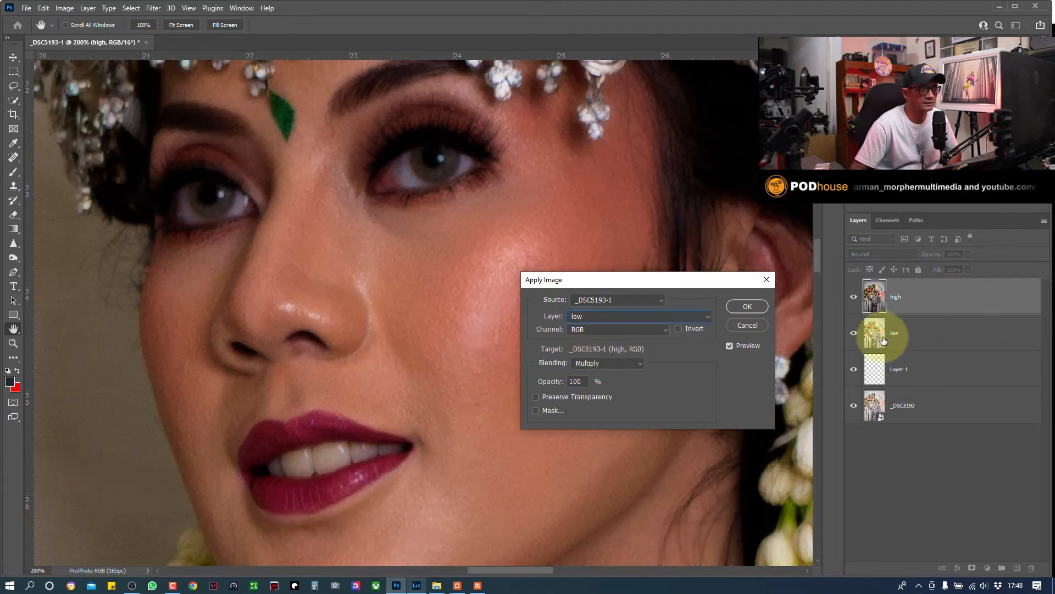
{"action": "left_click", "coordinate": [622, 364]}
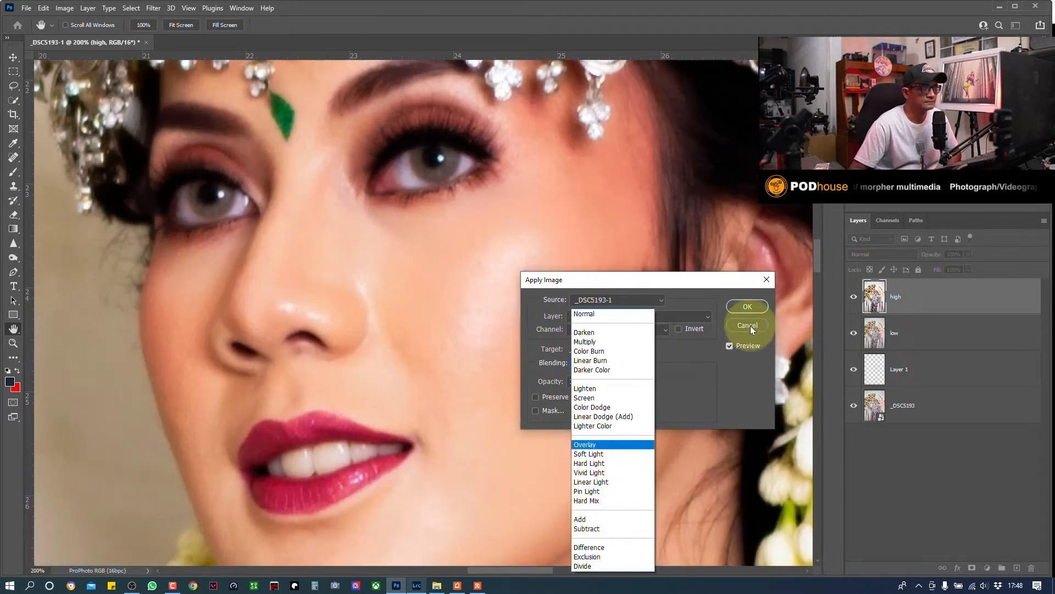
{"action": "left_click", "coordinate": [782, 320]}
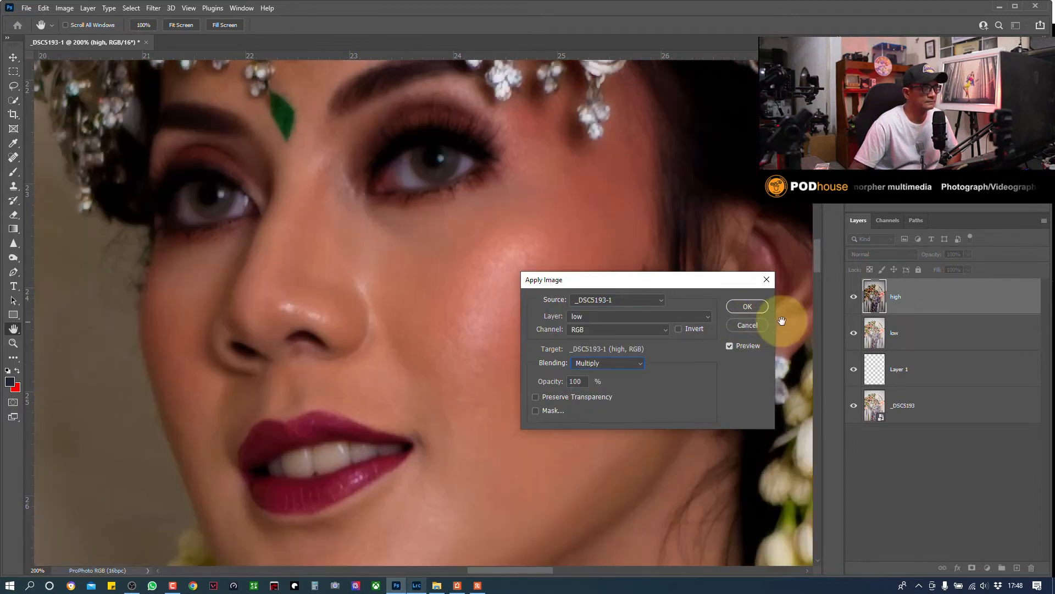
{"action": "left_click", "coordinate": [747, 326]}
{"action": "key", "text": "j"}
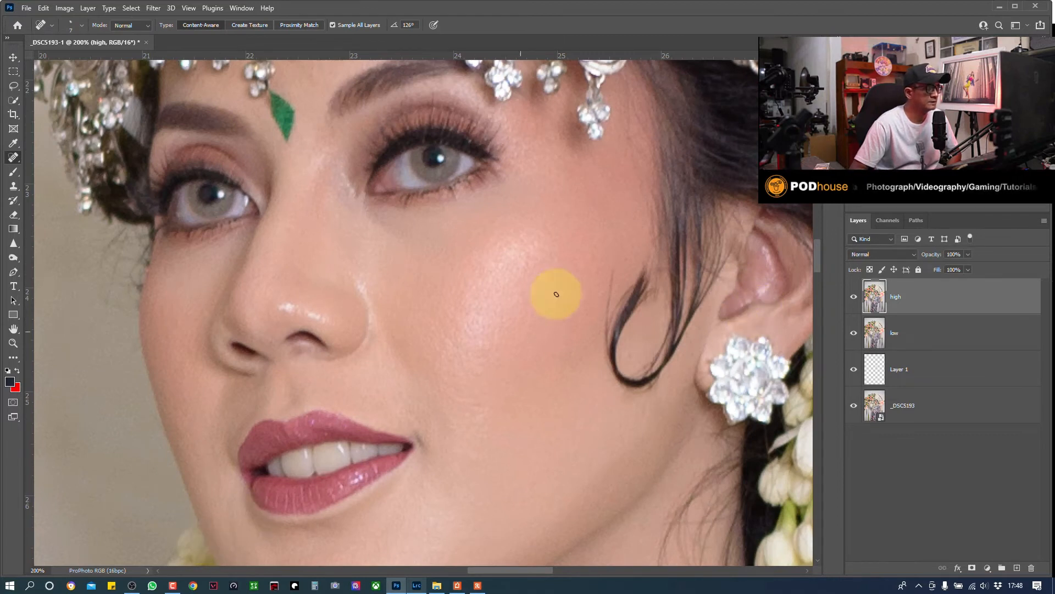
- Apply the inverted low layer to the high layer with Apply Image, using Add blending, 100% opacity, scale 2 and offset 0
{"action": "left_click", "coordinate": [153, 8]}
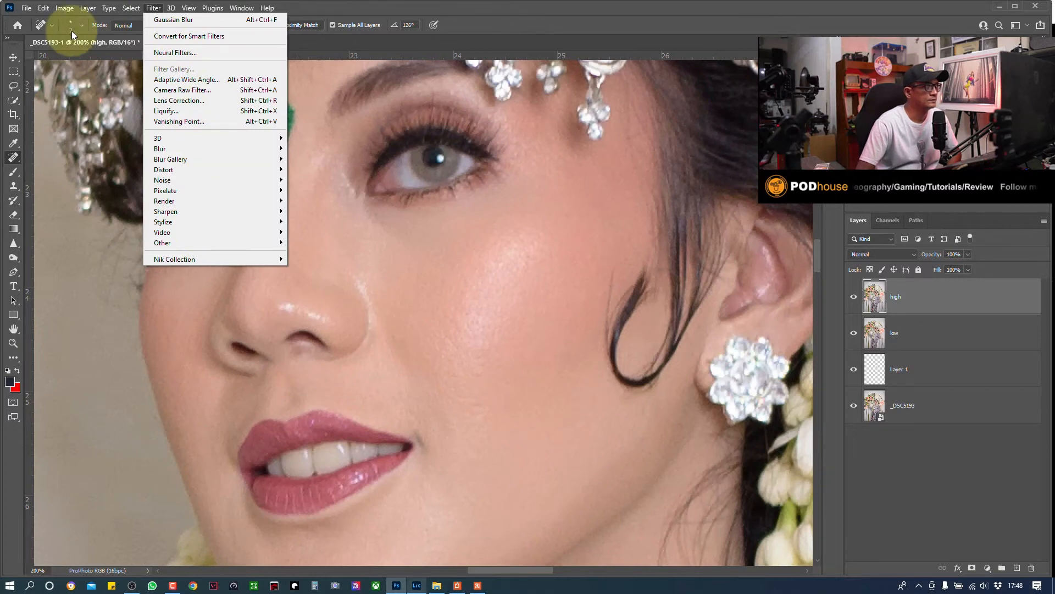
{"action": "mouse_move", "coordinate": [43, 8]}
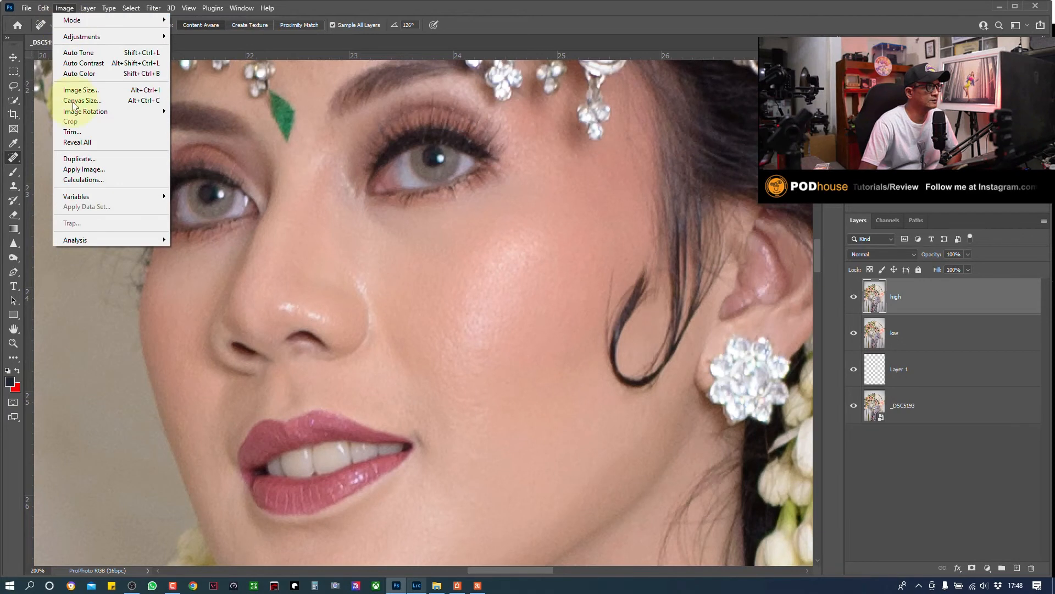
{"action": "left_click", "coordinate": [100, 175]}
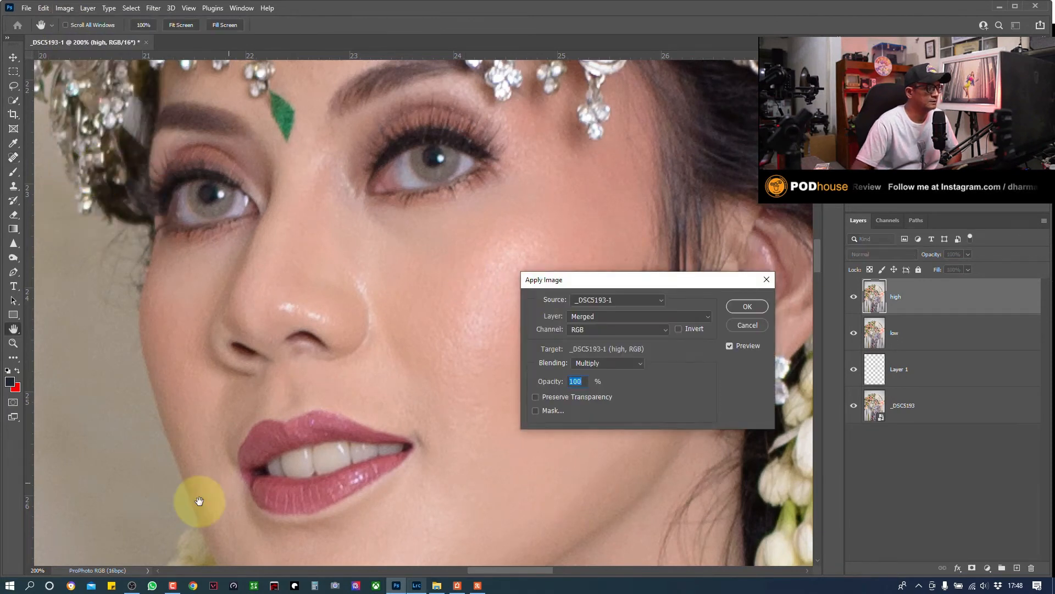
{"action": "left_click", "coordinate": [614, 318]}
{"action": "left_click", "coordinate": [592, 350]}
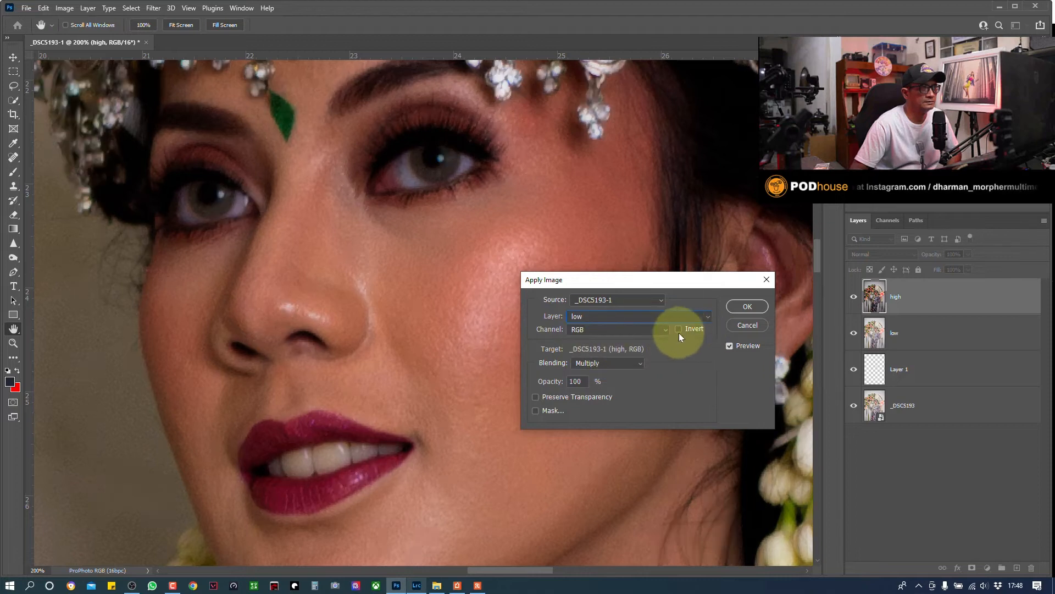
{"action": "left_click", "coordinate": [610, 363]}
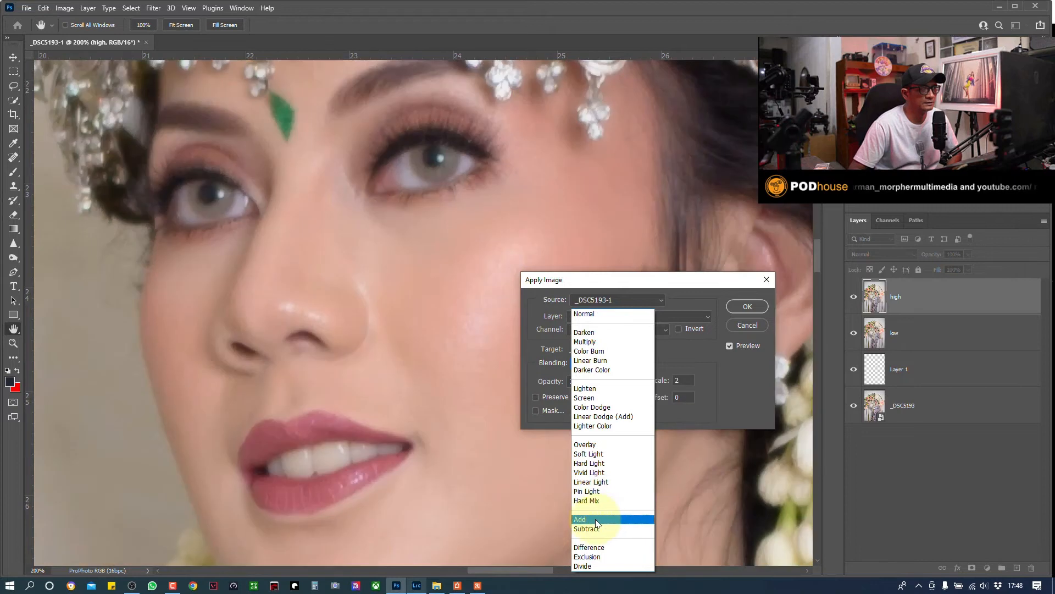
{"action": "left_click", "coordinate": [598, 522]}
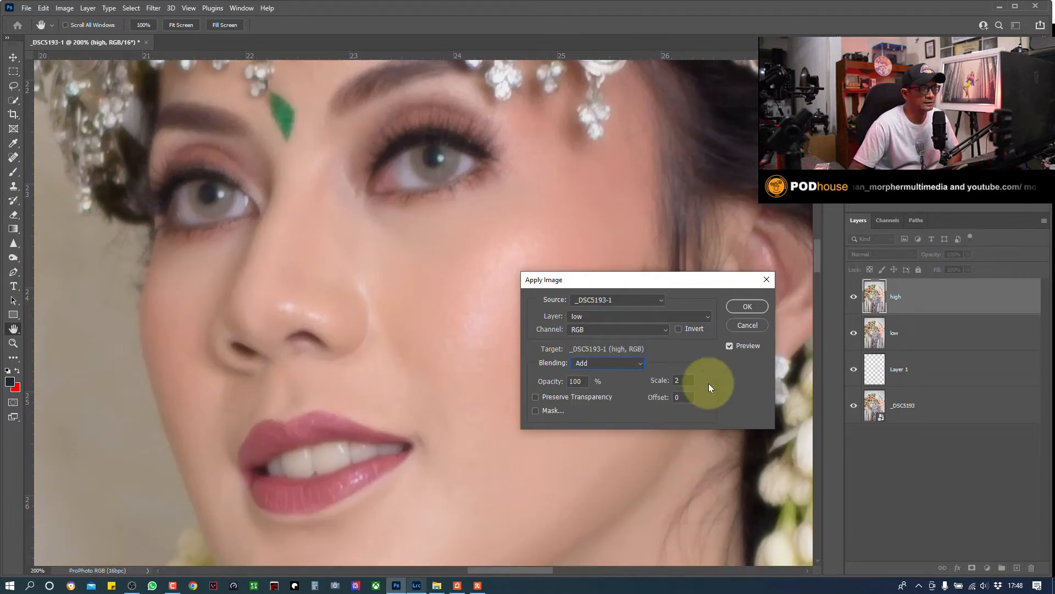
{"action": "left_click", "coordinate": [680, 329]}
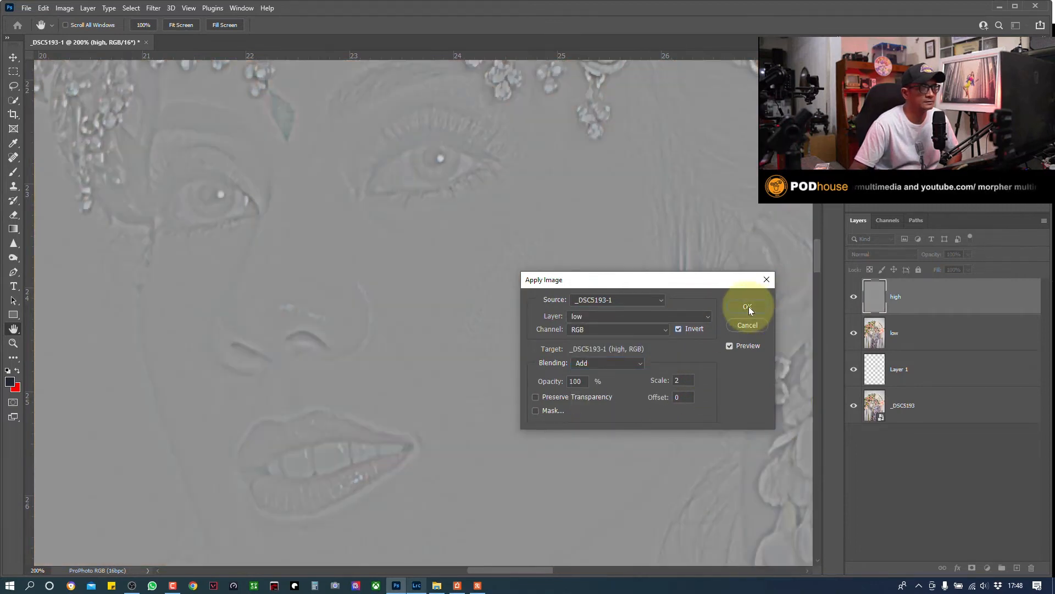
{"action": "left_click", "coordinate": [748, 306]}
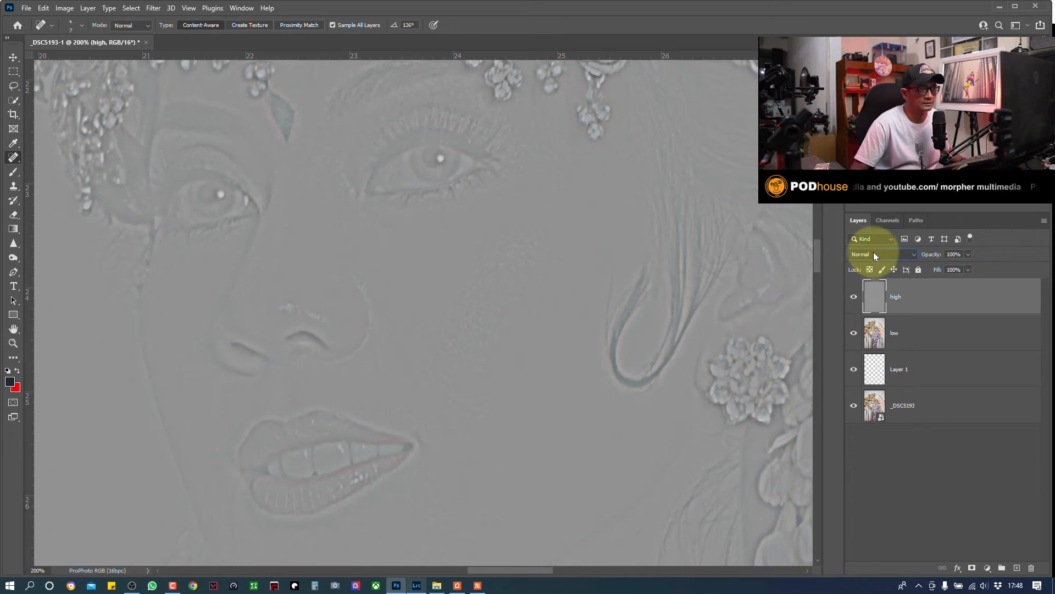
- Set the high layer's blend mode to Linear Light and group the high and low layers
{"action": "left_click", "coordinate": [874, 254]}
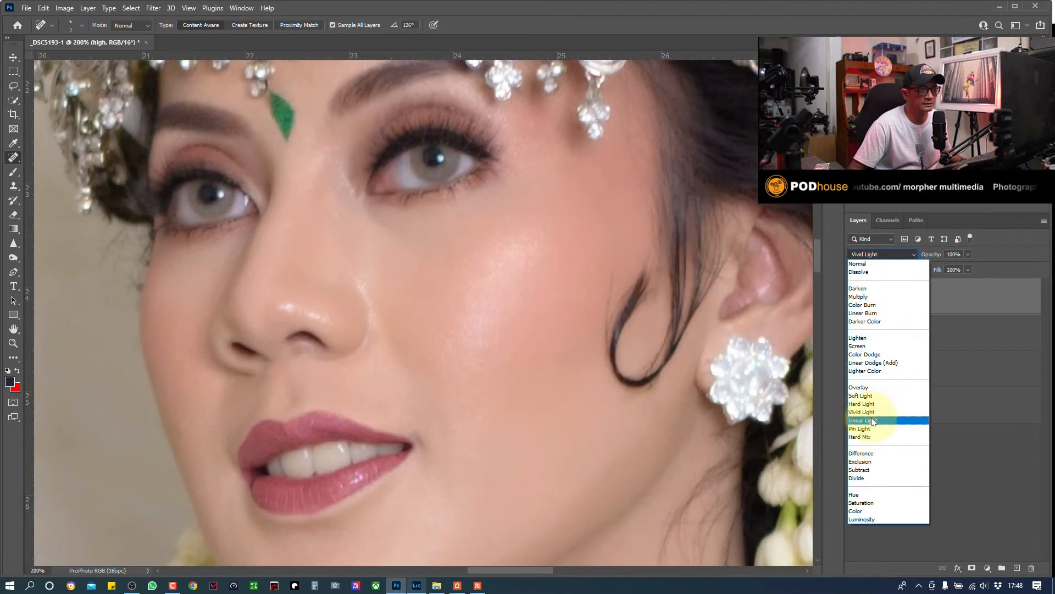
{"action": "left_click", "coordinate": [874, 420]}
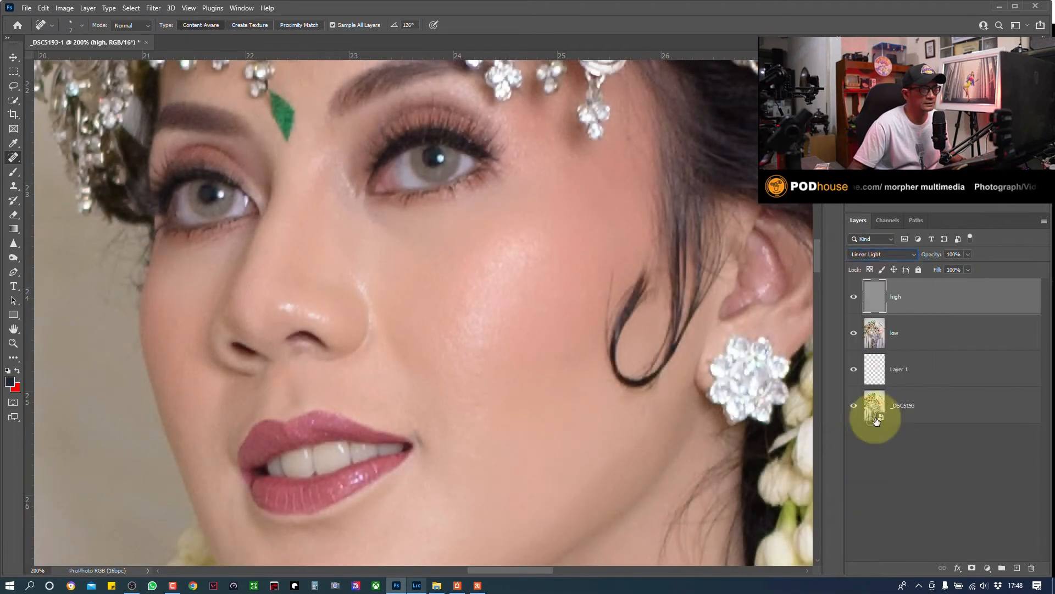
{"action": "left_click", "coordinate": [926, 339], "text": "ctrl"}
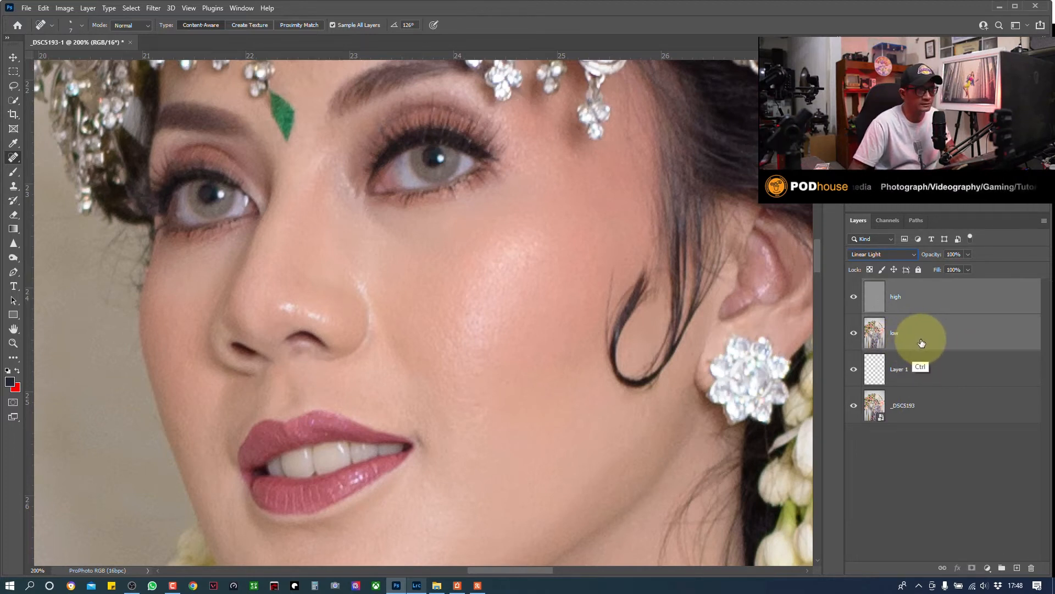
{"action": "key", "text": "ctrl+g"}
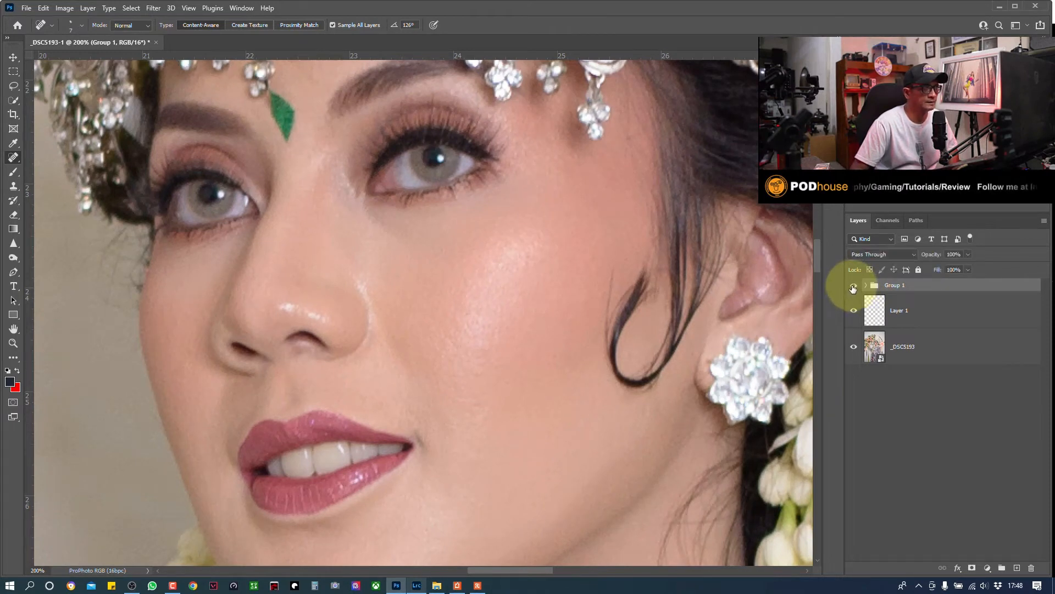
{"action": "left_click", "coordinate": [854, 285]}
- Hide the high layer inside the group and add a new empty layer directly above the low layer
{"action": "left_click", "coordinate": [866, 285]}
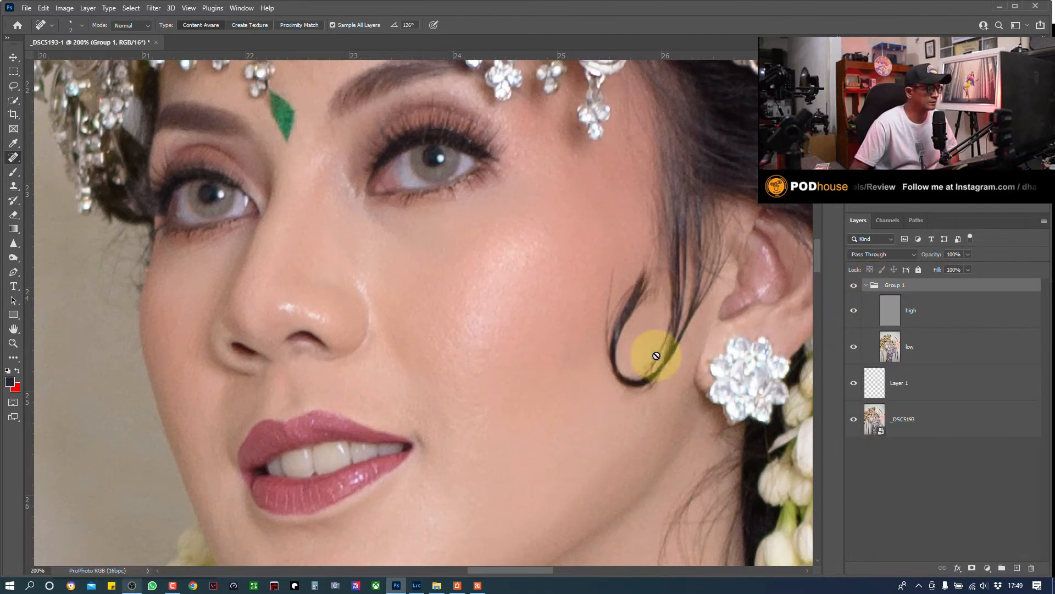
{"action": "left_click", "coordinate": [853, 312]}
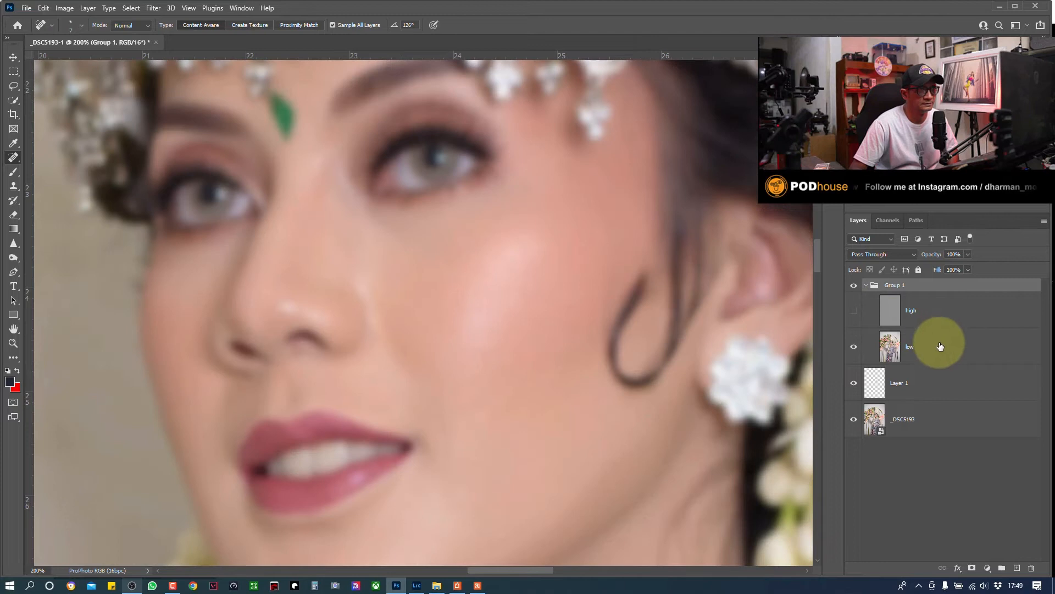
{"action": "left_click", "coordinate": [939, 345]}
{"action": "key", "text": "ctrl+plus"}
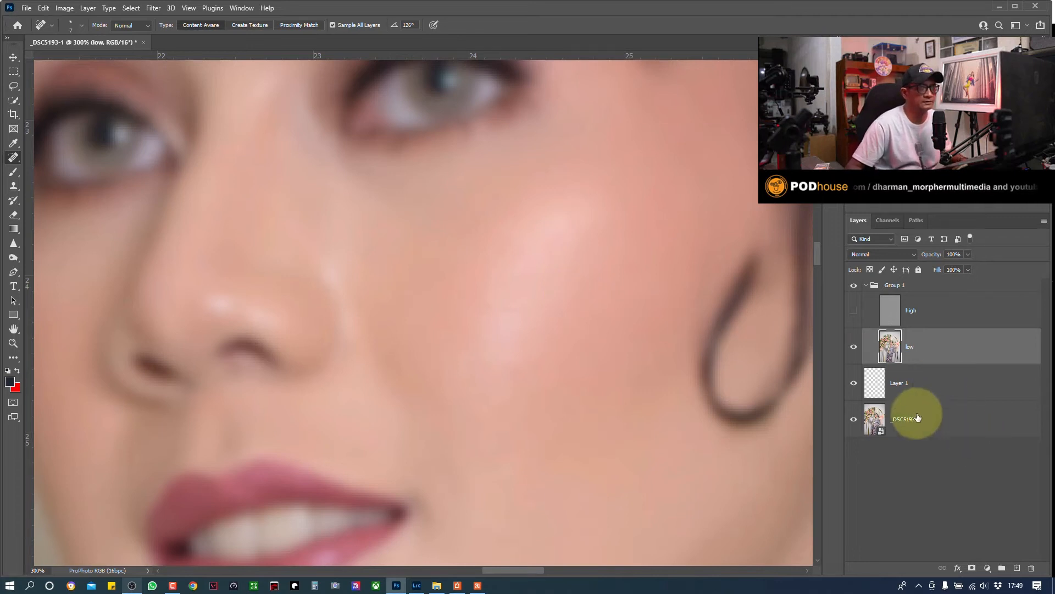
{"action": "left_click", "coordinate": [1016, 568]}
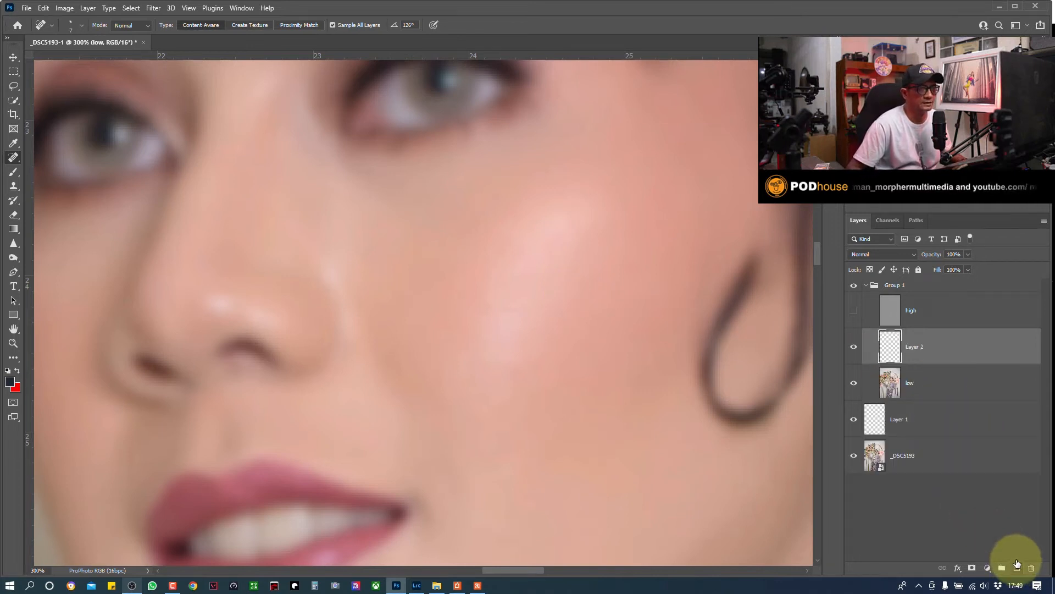
- Switch to the Mixer Brush Tool for blending the facial skin on the empty layer above the low layer
{"action": "key", "text": "ctrl+minus"}
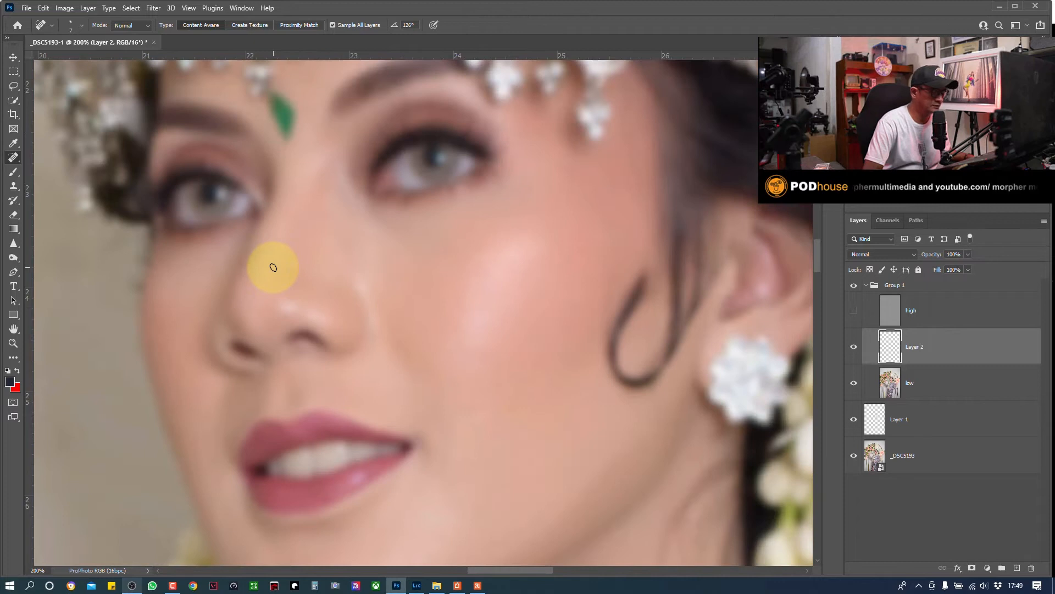
{"action": "key", "text": "ctrl+minus"}
{"action": "key", "text": "ctrl+plus"}
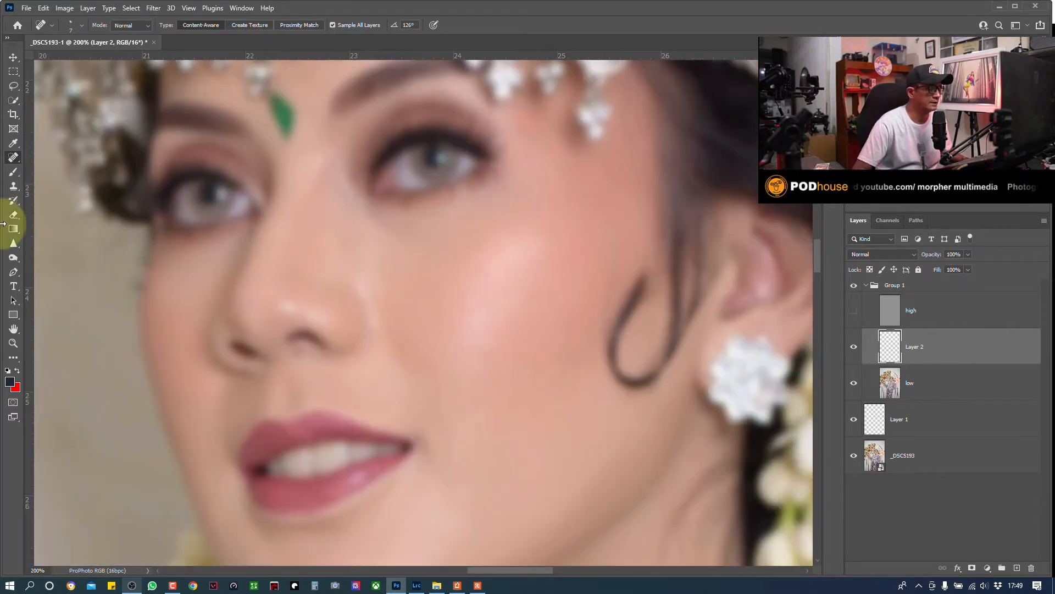
{"action": "right_click", "coordinate": [13, 160]}
{"action": "right_click", "coordinate": [15, 176]}
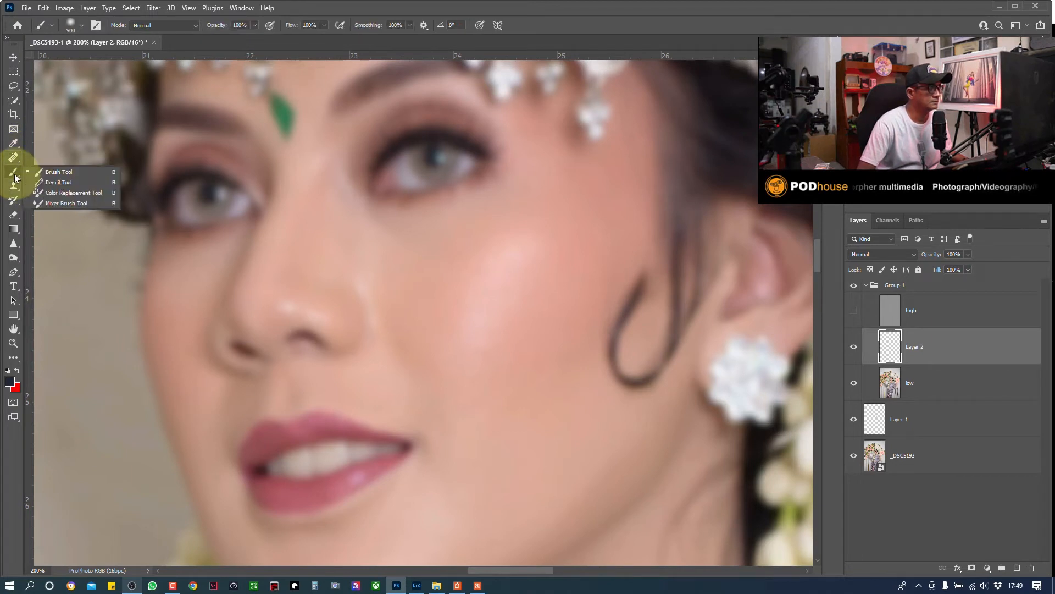
{"action": "left_click", "coordinate": [49, 203]}
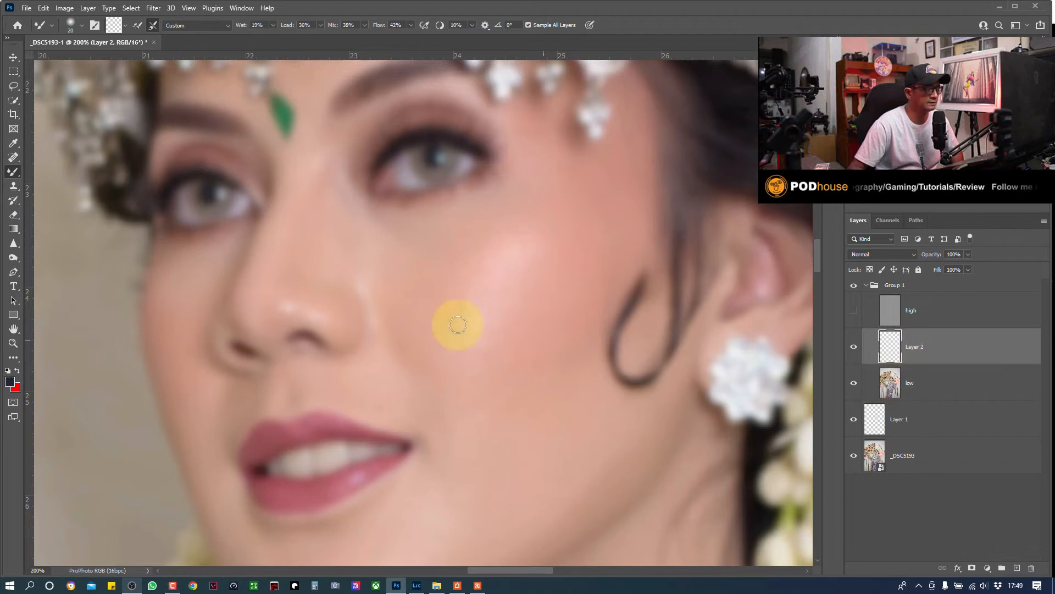
- Enlarge the Mixer Brush to 90 and blend the skin tones across the near cheek and temple
{"action": "key", "text": "bracketright"}
{"action": "key", "text": "bracketright"}
{"action": "key", "text": "bracketright"}
{"action": "key", "text": "bracketright"}
{"action": "key", "text": "bracketright"}
{"action": "key", "text": "bracketright"}
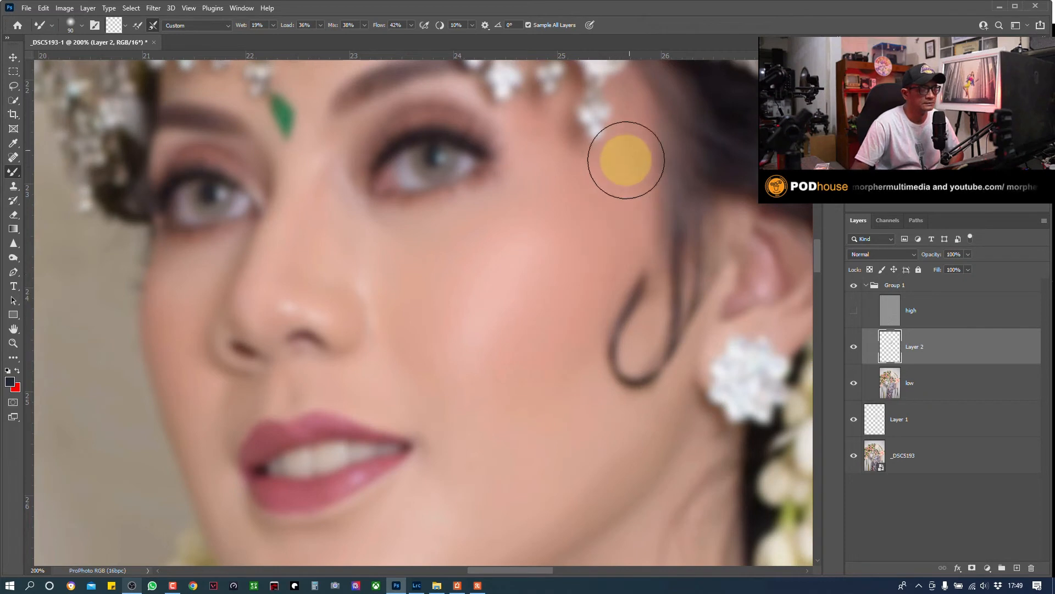
- Reduce the Mixer Brush to 60 and blend the skin around the nose
{"action": "key", "text": "bracketleft"}
{"action": "key", "text": "bracketleft"}
{"action": "key", "text": "bracketleft"}
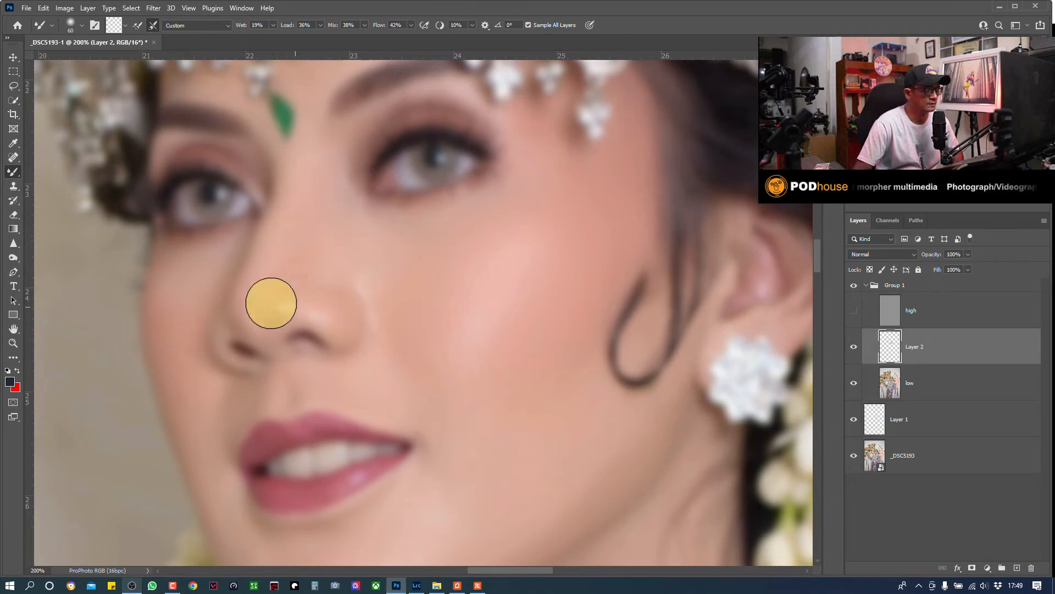
- Blend the near cheek and jaw area with the Mixer Brush at 100, finishing the cheek at size 70
{"action": "key", "text": "bracketright"}
{"action": "key", "text": "bracketright"}
{"action": "key", "text": "bracketright"}
{"action": "key", "text": "bracketright"}
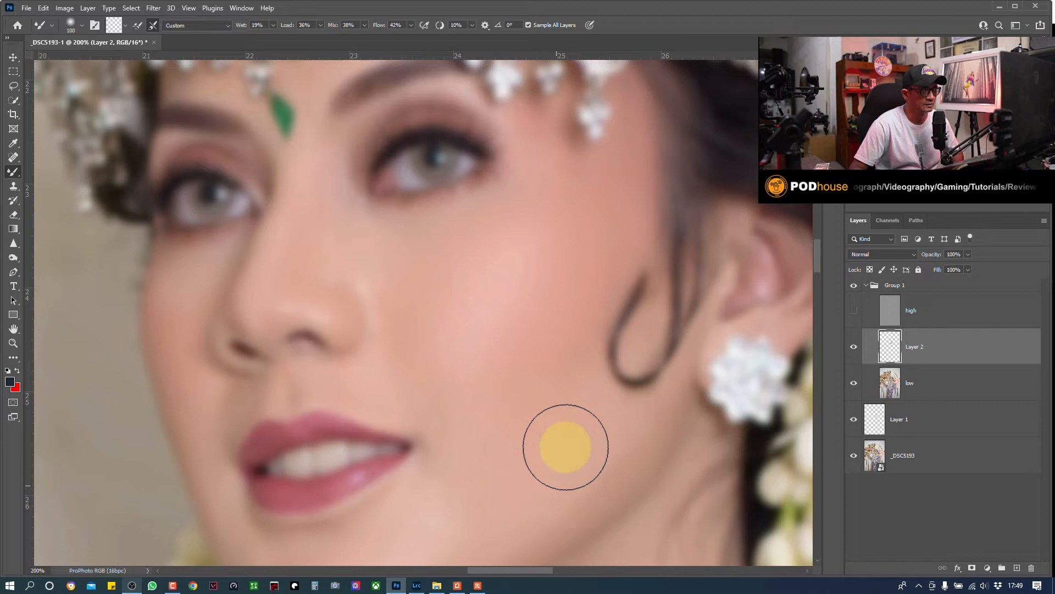
{"action": "key", "text": "bracketleft"}
{"action": "key", "text": "bracketleft"}
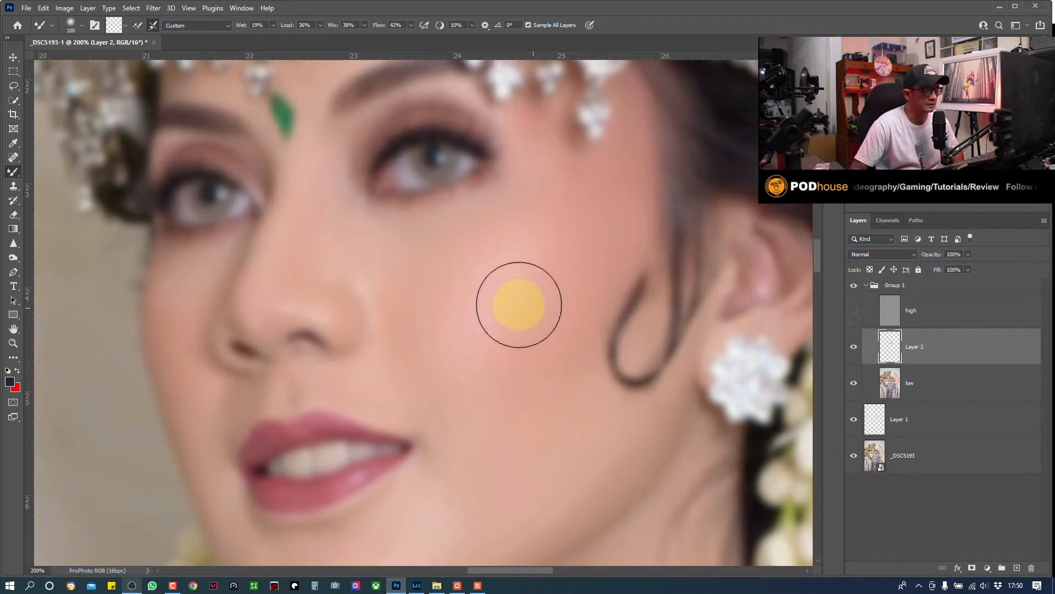
{"action": "key", "text": "bracketleft"}
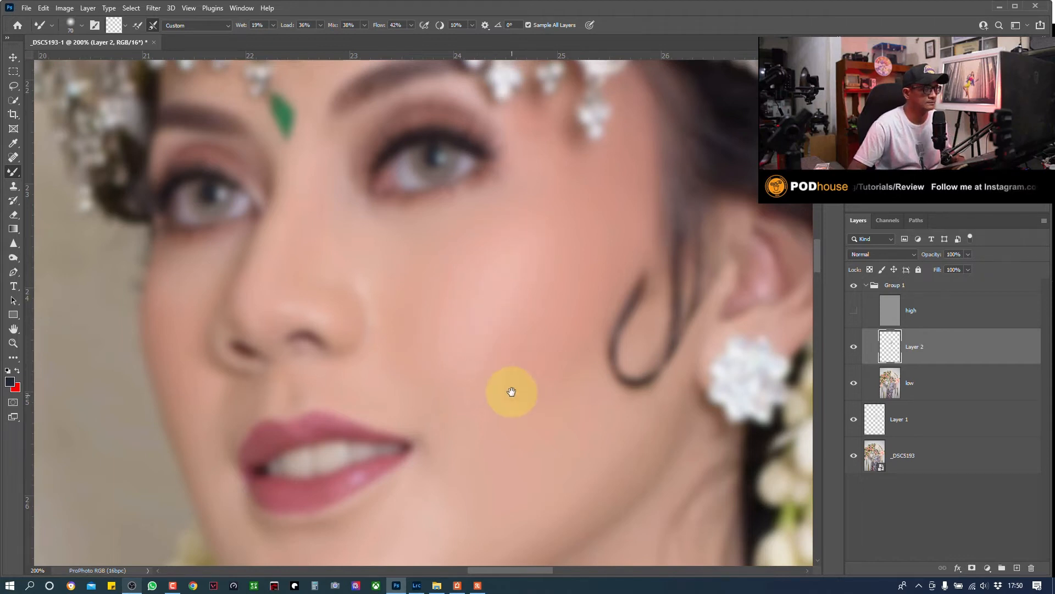
- Blend the skin around the mouth, the far cheek and the area around the eyes with the size 70 Mixer Brush
{"action": "scroll", "coordinate": [511, 388], "scroll_direction": "down", "scroll_amount": 3}
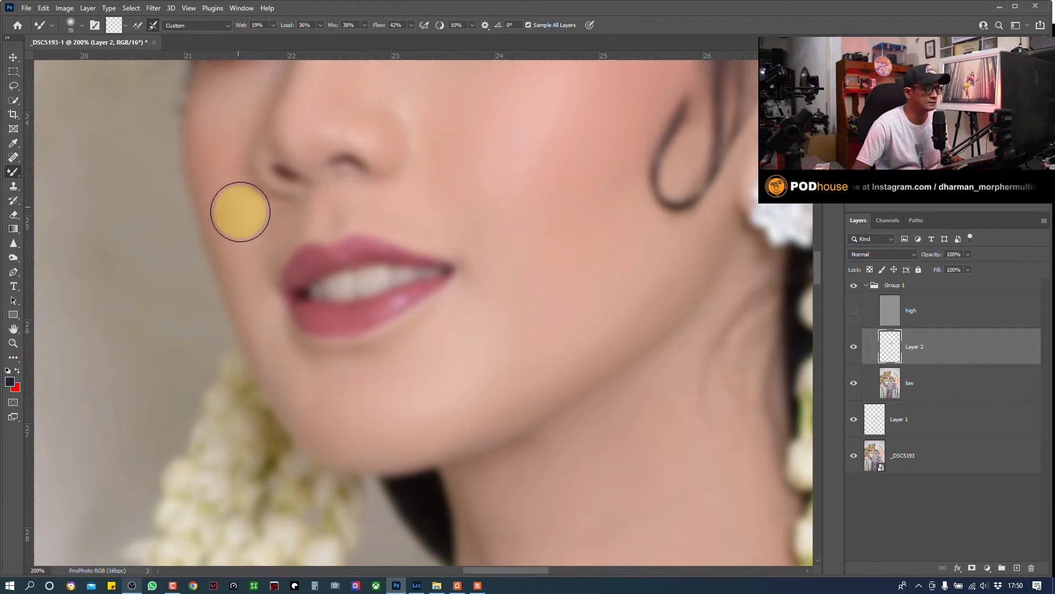
{"action": "left_click_drag", "start_coordinate": [304, 205], "coordinate": [349, 330]}
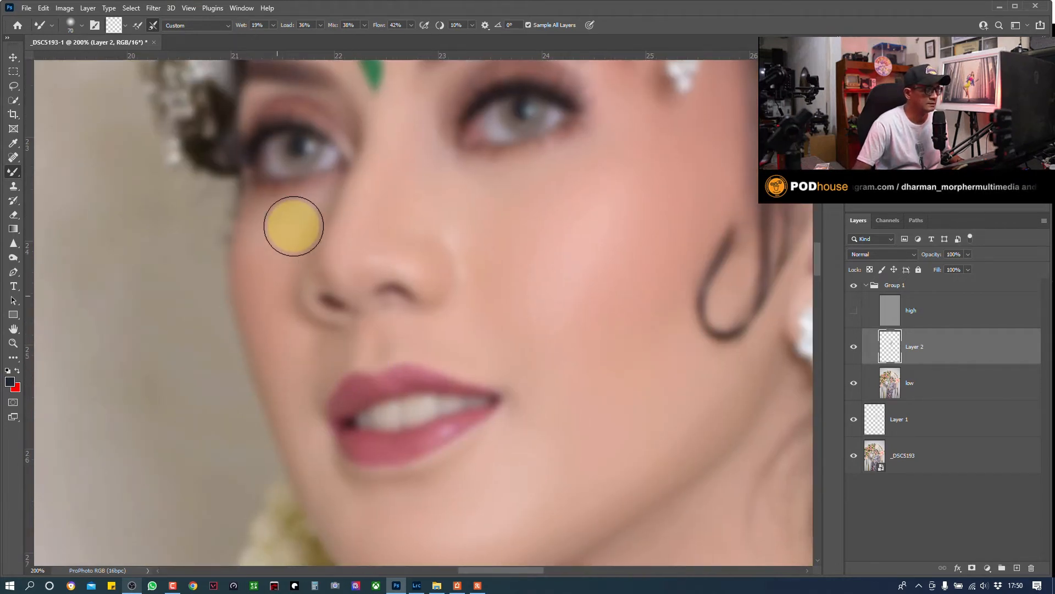
{"action": "left_click_drag", "start_coordinate": [490, 232], "coordinate": [508, 288]}
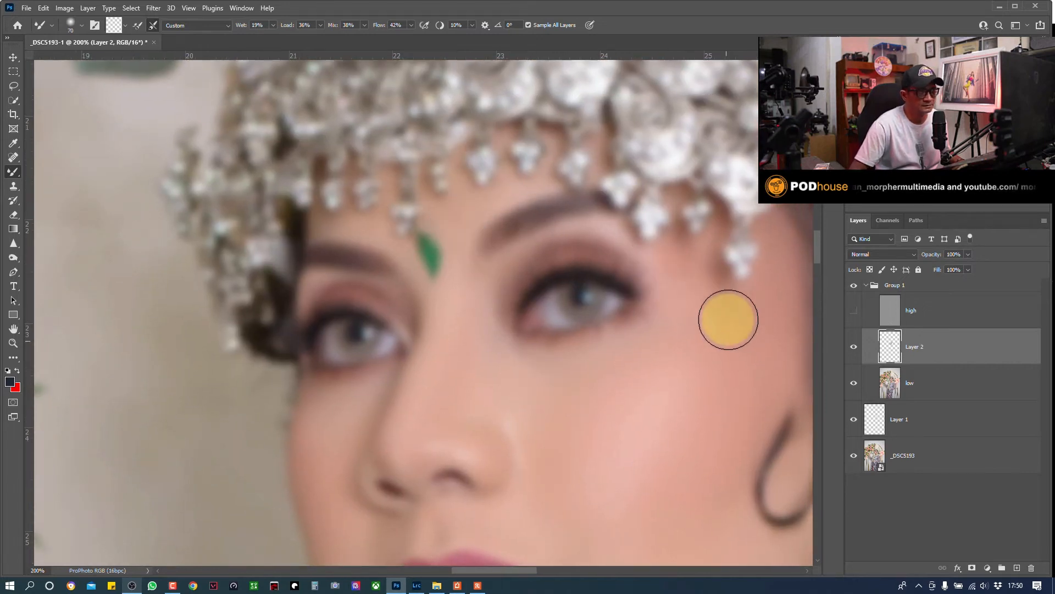
{"action": "left_click_drag", "start_coordinate": [679, 415], "coordinate": [618, 215]}
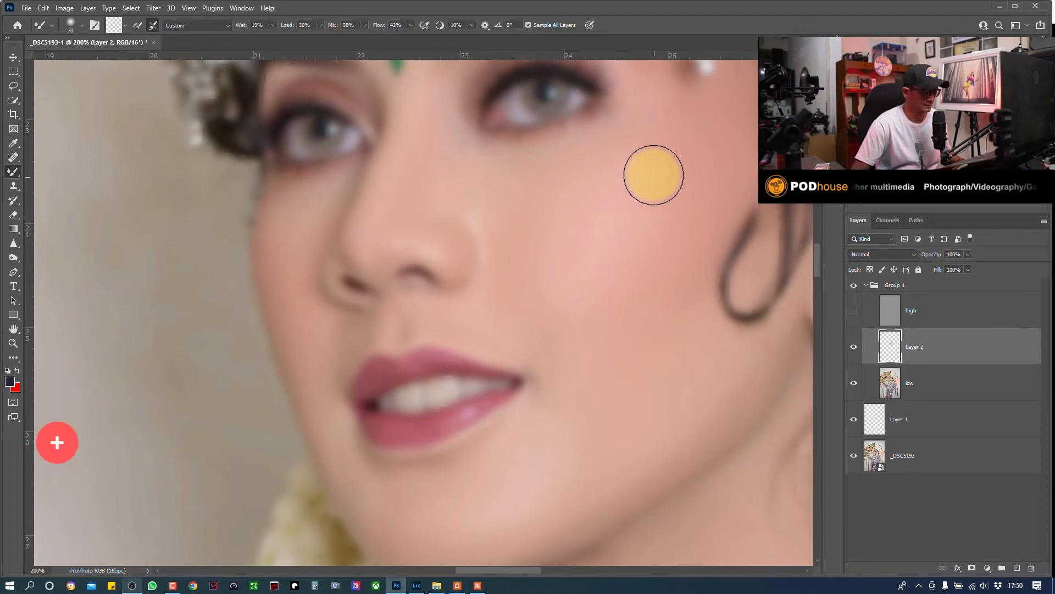
- Blend the skin on the chin and down the neck to the beaded collar with the Mixer Brush
{"action": "mouse_move", "coordinate": [532, 467]}
{"action": "left_mouse_down"}
{"action": "mouse_move", "coordinate": [528, 306]}
{"action": "mouse_move", "coordinate": [508, 307]}
{"action": "left_mouse_up"}
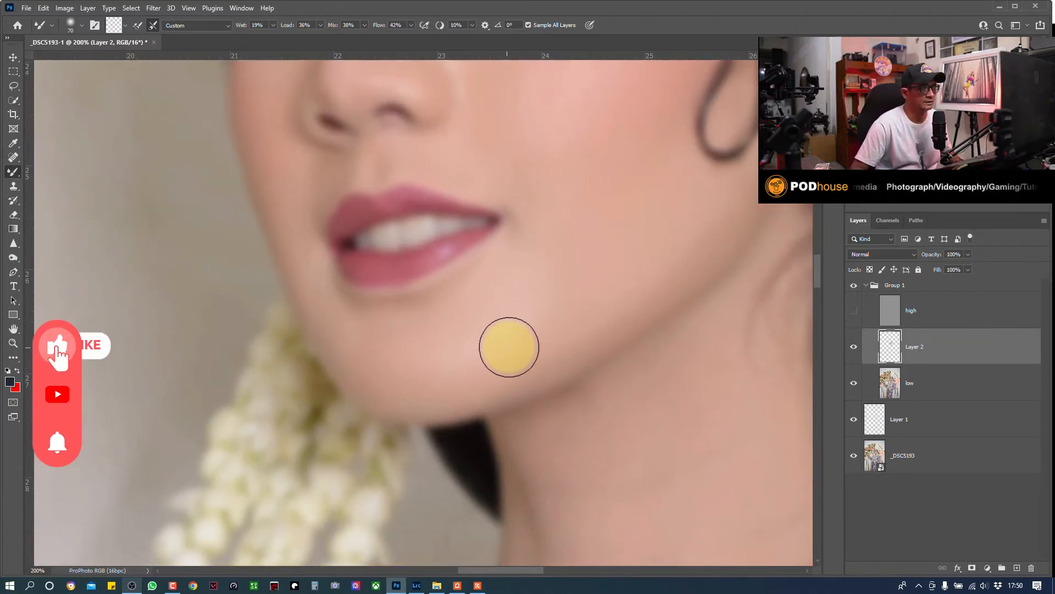
{"action": "left_click_drag", "start_coordinate": [526, 271], "coordinate": [344, 173]}
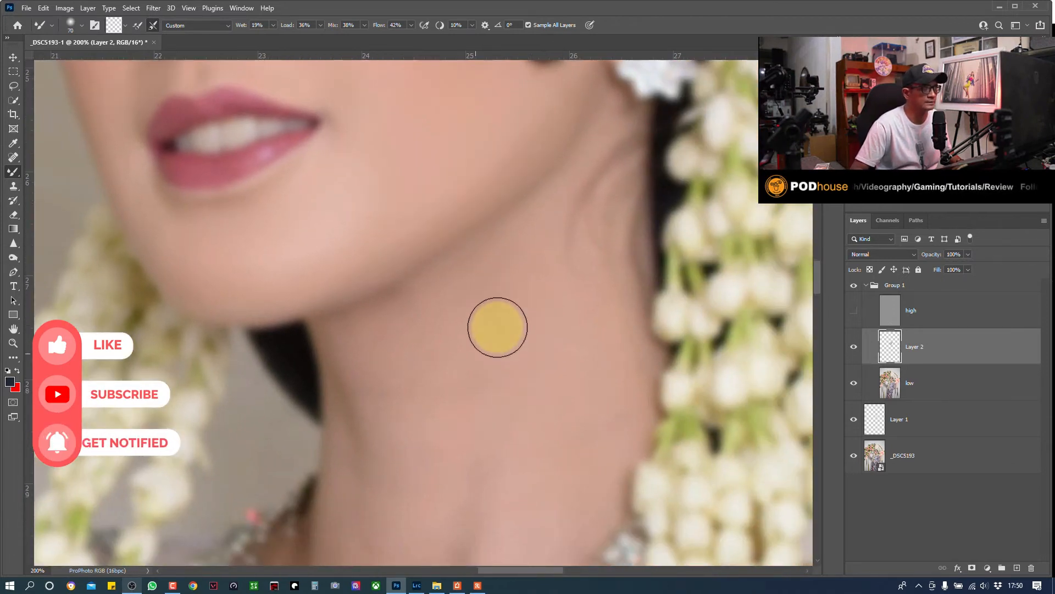
{"action": "left_click_drag", "start_coordinate": [494, 435], "coordinate": [488, 290]}
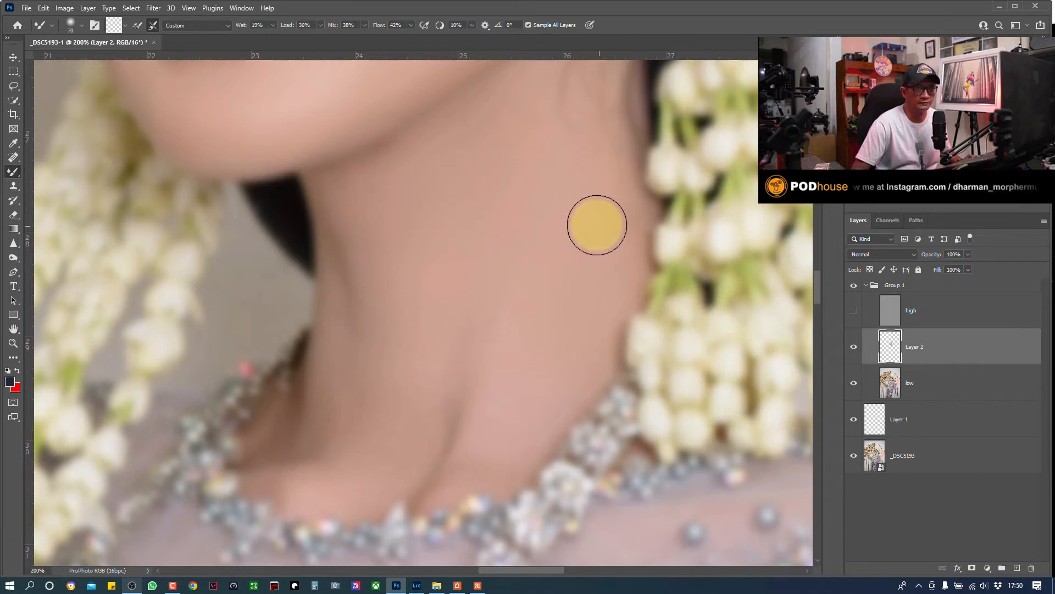
- Smooth the skin of the raised hand and wrist with the Mixer Brush at size 80
{"action": "scroll", "coordinate": [580, 173], "scroll_direction": "down", "scroll_amount": 10}
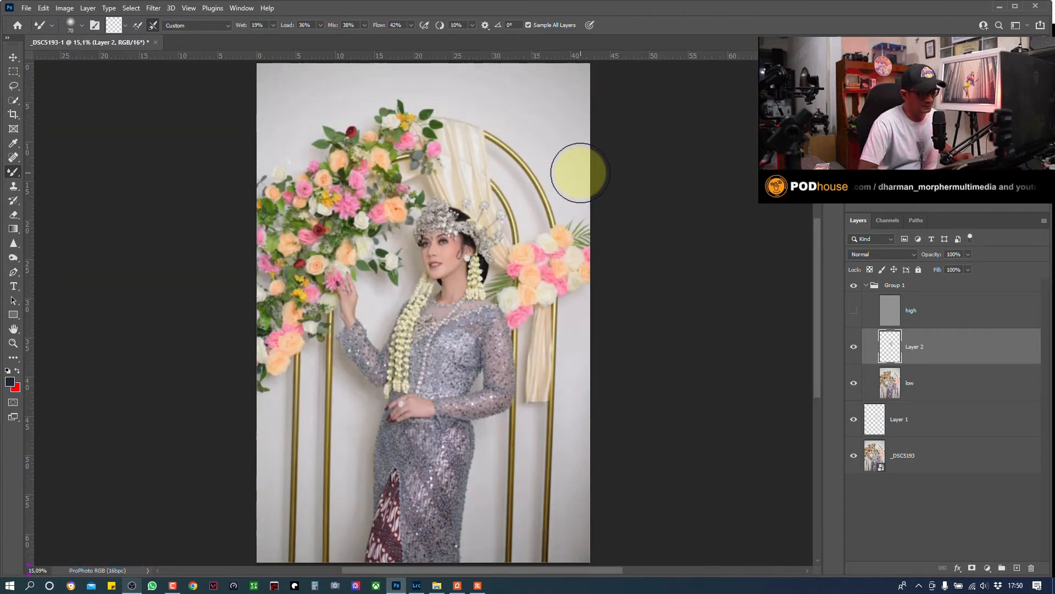
{"action": "scroll", "coordinate": [580, 173], "scroll_direction": "up", "scroll_amount": 8}
{"action": "left_click_drag", "start_coordinate": [429, 285], "coordinate": [522, 293]}
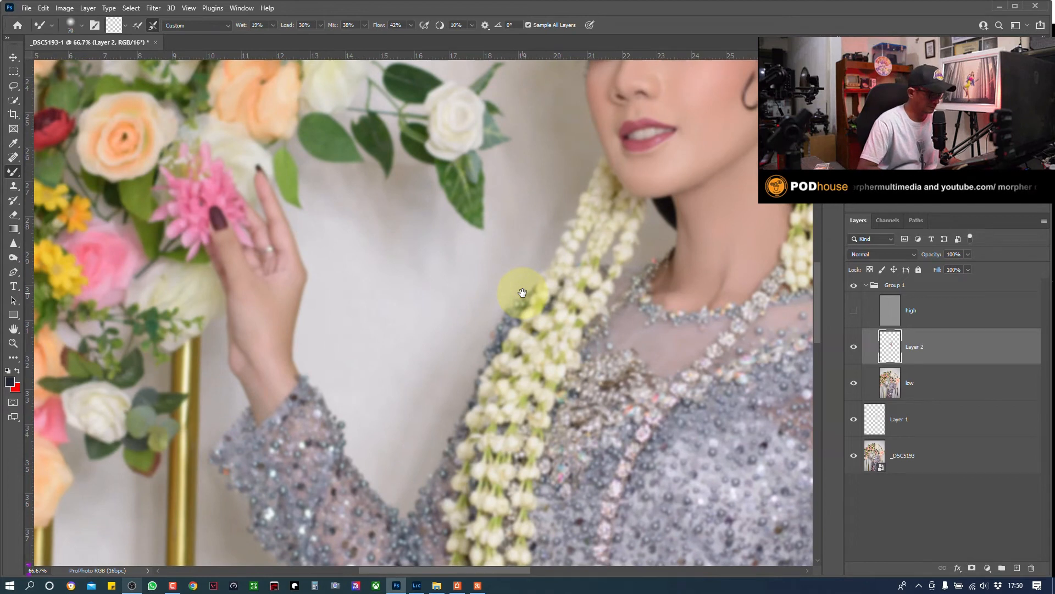
{"action": "scroll", "coordinate": [523, 293], "scroll_direction": "up", "scroll_amount": 1}
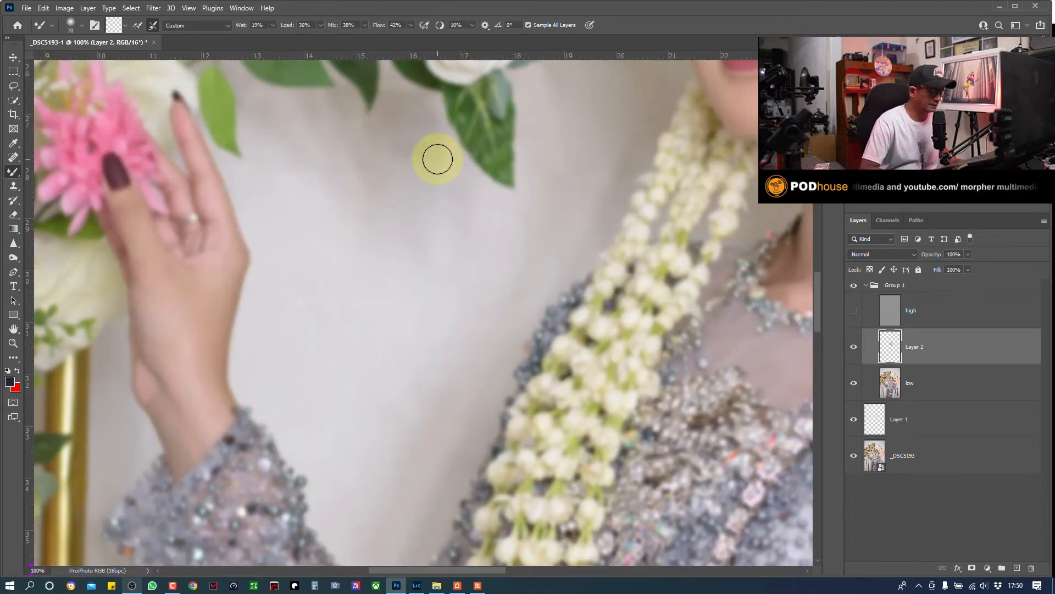
{"action": "scroll", "coordinate": [437, 159], "scroll_direction": "up", "scroll_amount": 1}
{"action": "left_click_drag", "start_coordinate": [260, 260], "coordinate": [617, 248]}
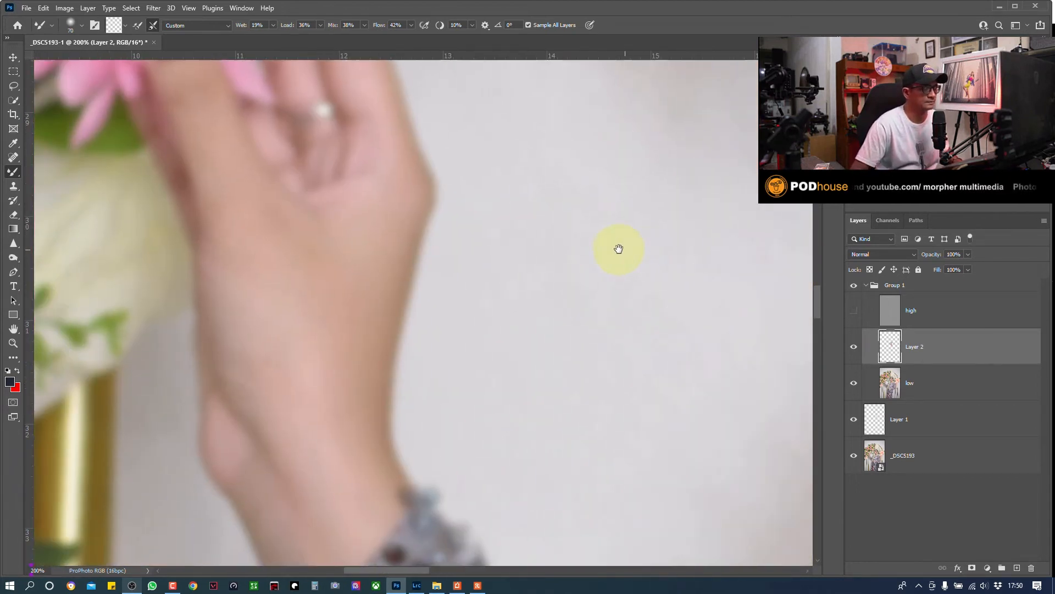
{"action": "key", "text": "bracketright"}
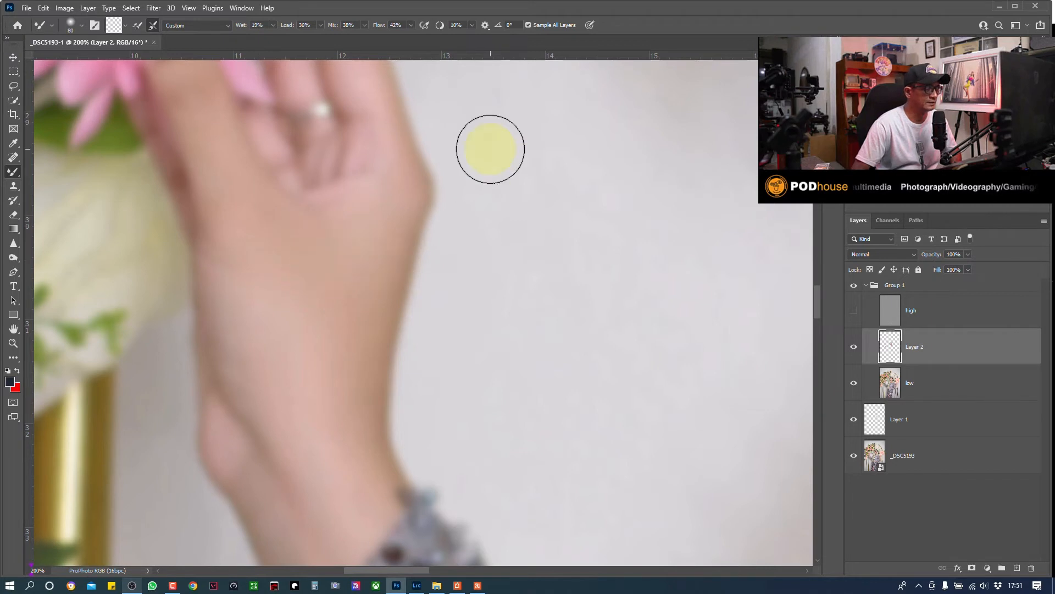
- Compare the skin before and after blending by hiding and showing Layer 2
{"action": "key", "text": "ctrl+minus"}
{"action": "key", "text": "ctrl+minus"}
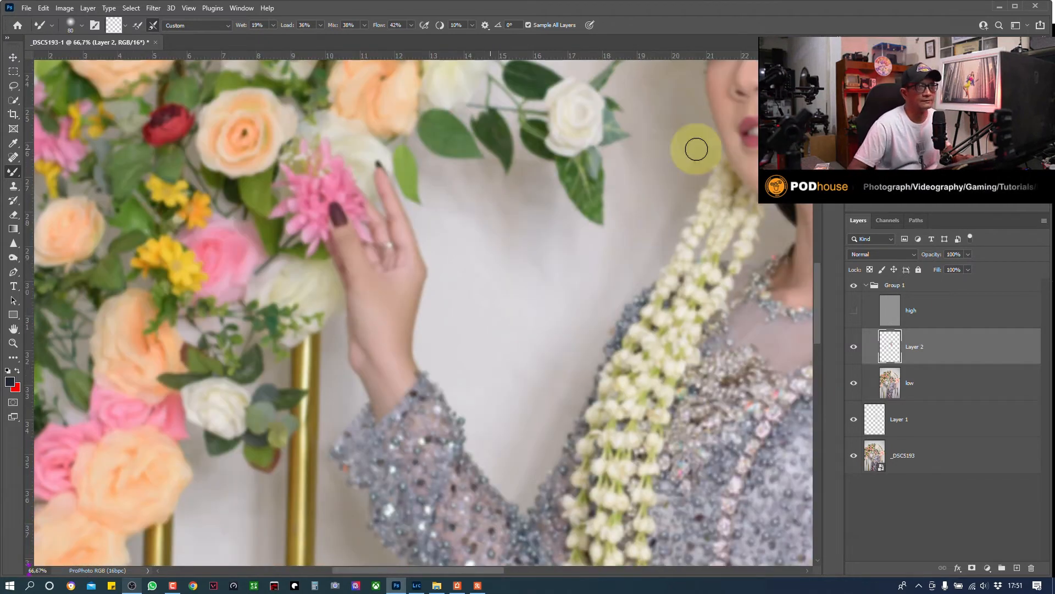
{"action": "left_click", "coordinate": [855, 347]}
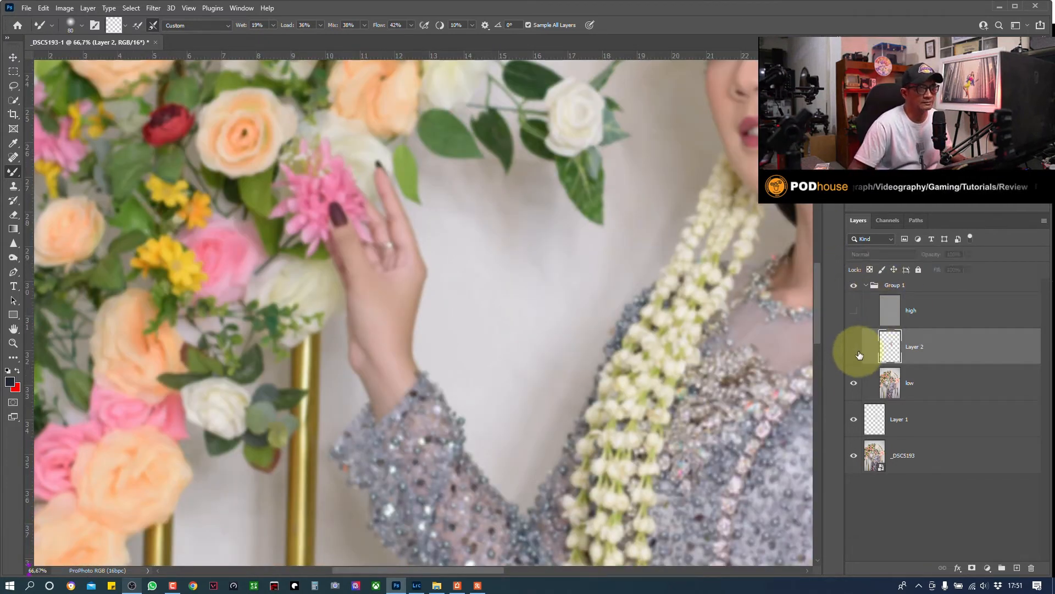
{"action": "left_click", "coordinate": [854, 347]}
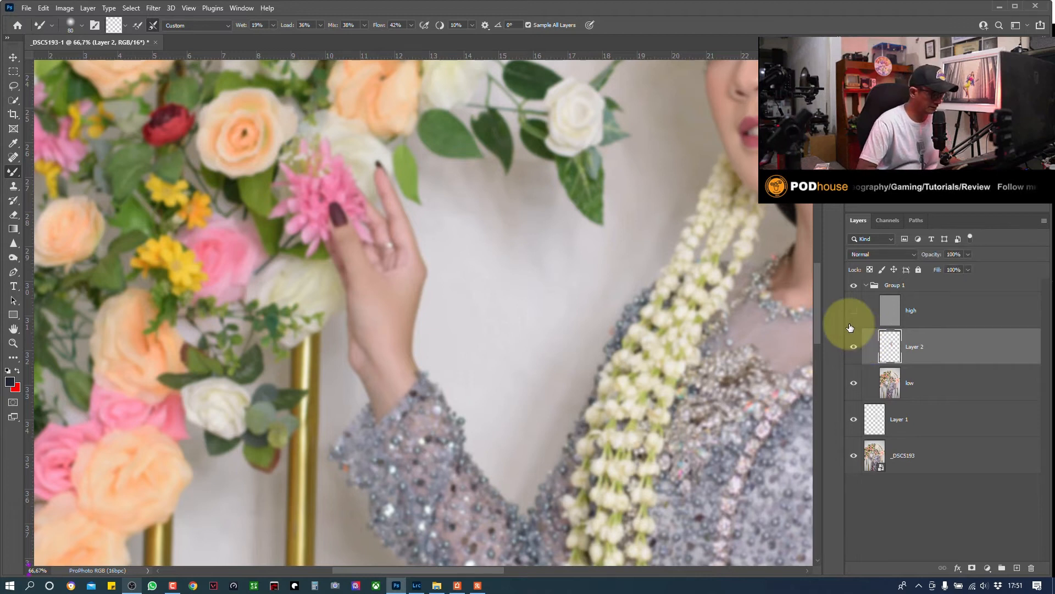
- Add a new empty layer above Layer 2 for smoothing the wall background
{"action": "key", "text": "ctrl+minus"}
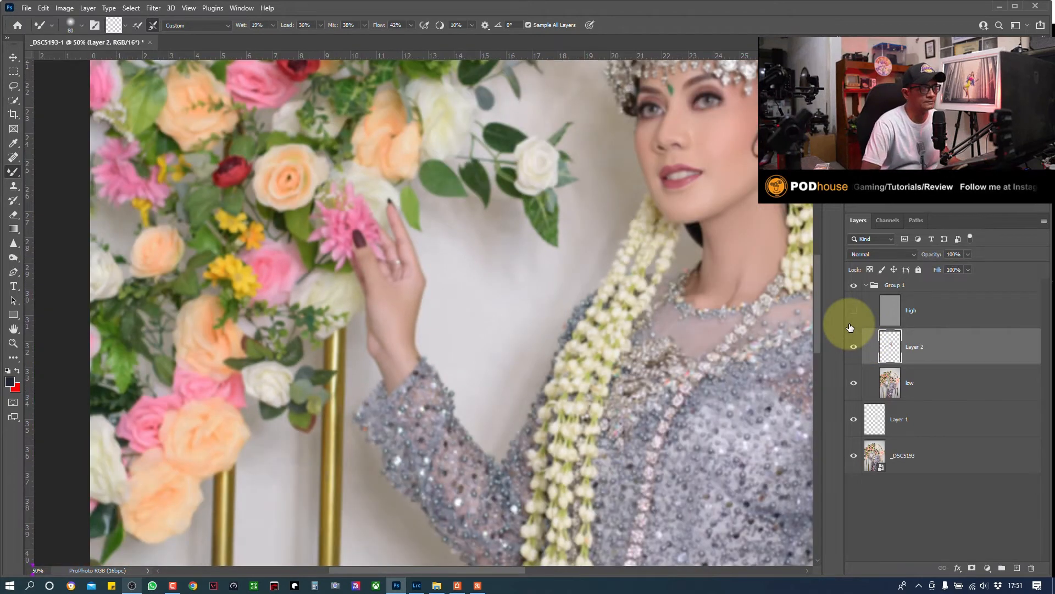
{"action": "key", "text": "ctrl+plus"}
{"action": "key", "text": "ctrl+plus"}
{"action": "left_click_drag", "start_coordinate": [592, 332], "coordinate": [355, 393]}
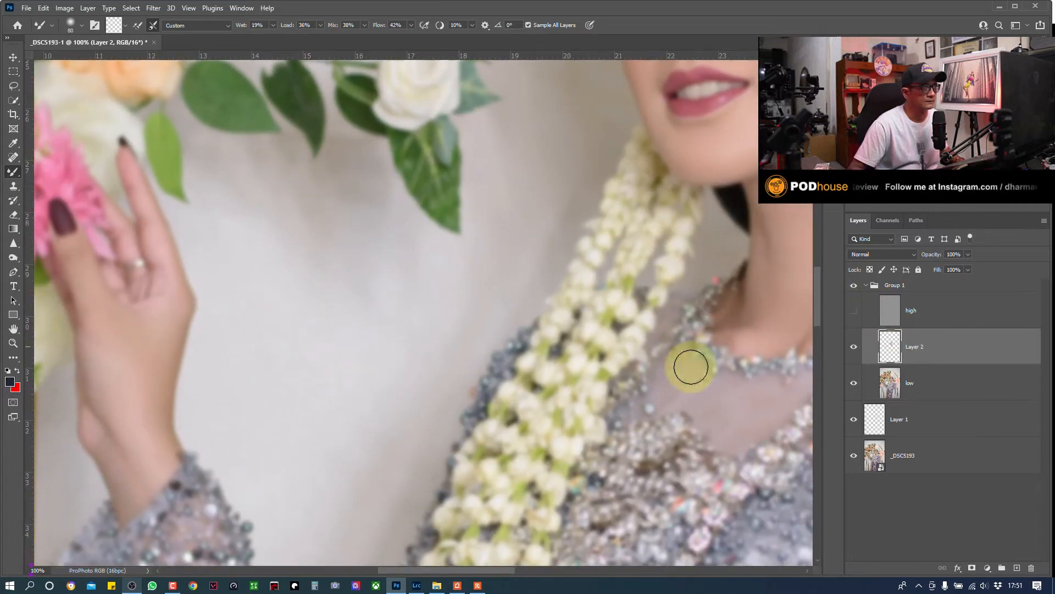
{"action": "left_click", "coordinate": [1016, 568]}
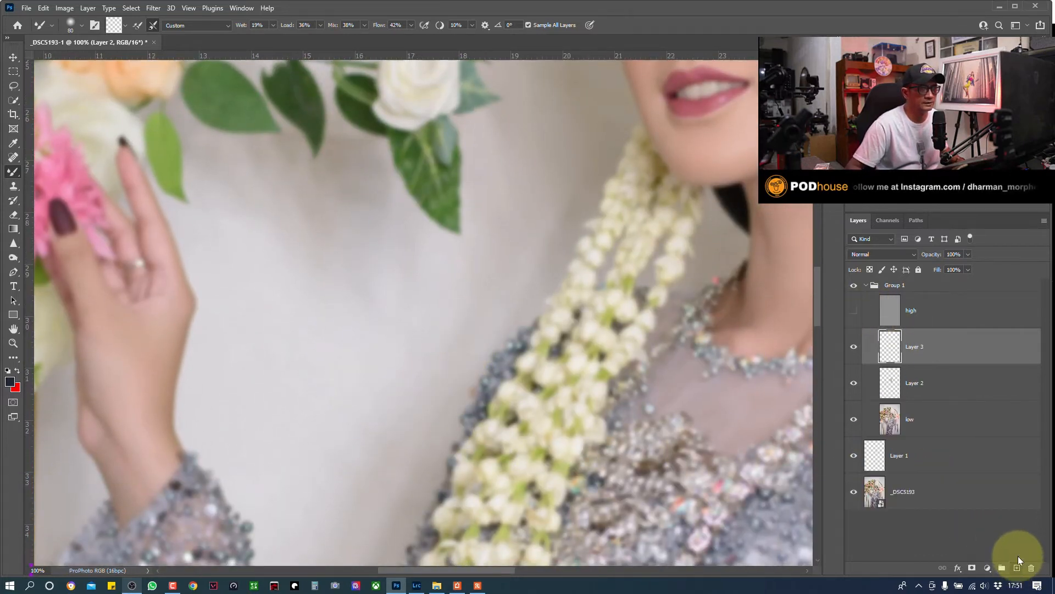
- Enlarge the Mixer Brush to 250 and blend the wall between the raised hand and the flower garland
{"action": "key", "text": "bracketright"}
{"action": "key", "text": "bracketright"}
{"action": "key", "text": "bracketright"}
{"action": "key", "text": "bracketright"}
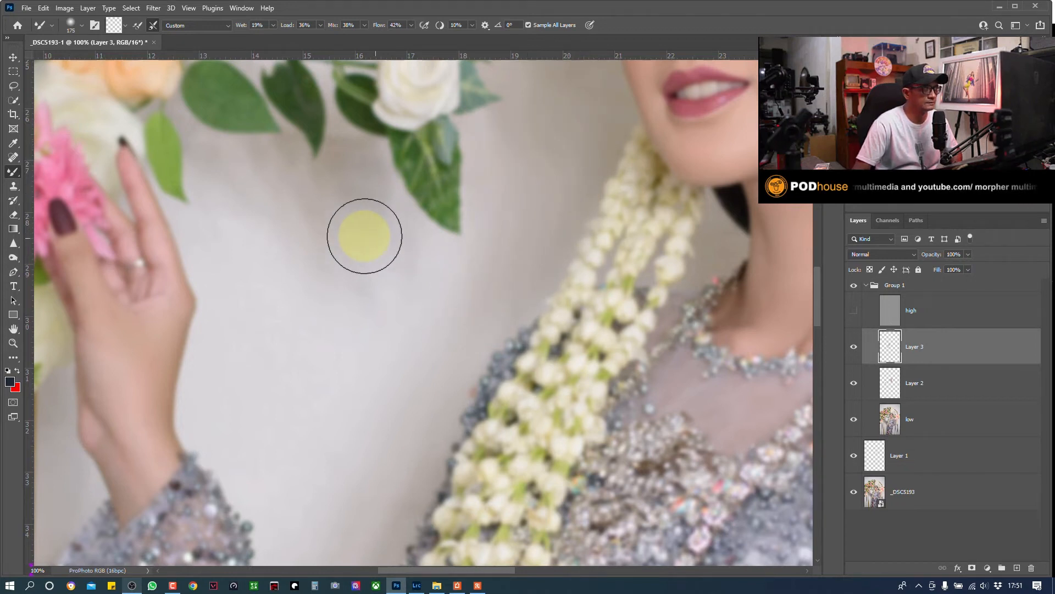
{"action": "key", "text": "bracketright"}
{"action": "key", "text": "bracketright"}
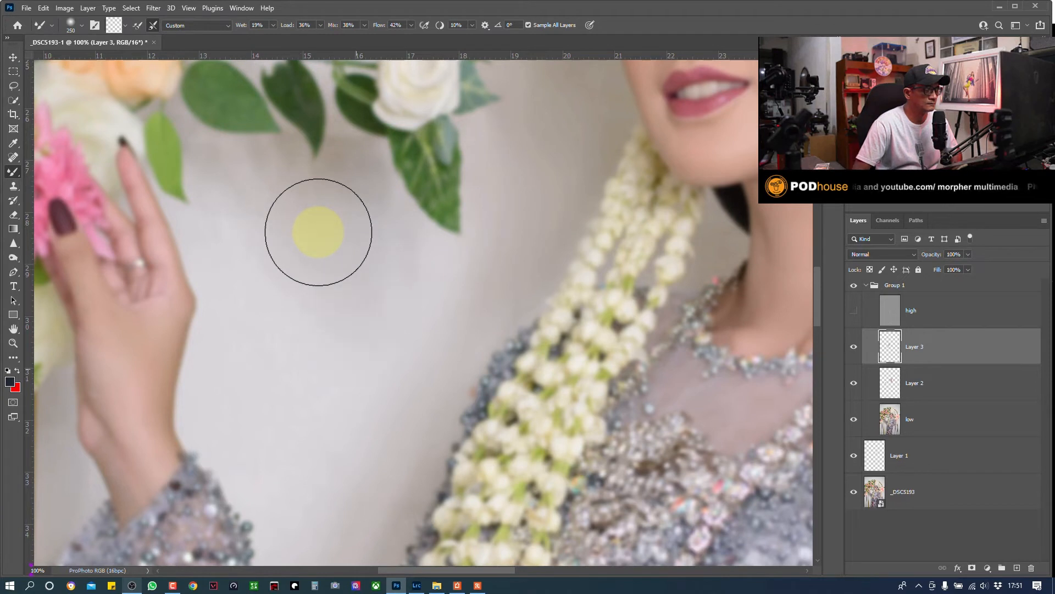
{"action": "left_click_drag", "start_coordinate": [417, 354], "coordinate": [383, 415]}
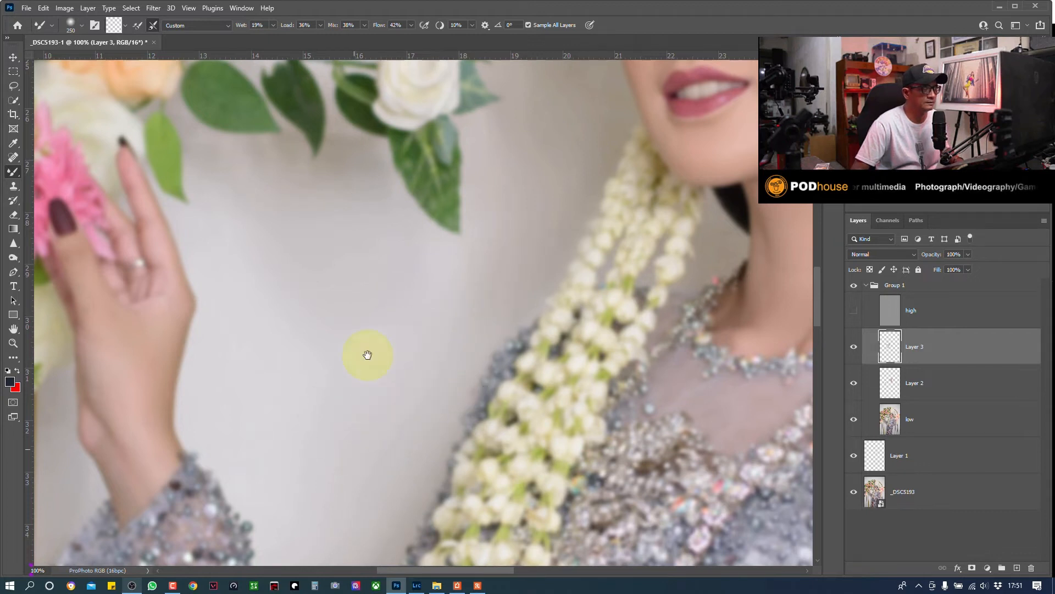
{"action": "left_click_drag", "start_coordinate": [332, 494], "coordinate": [399, 212]}
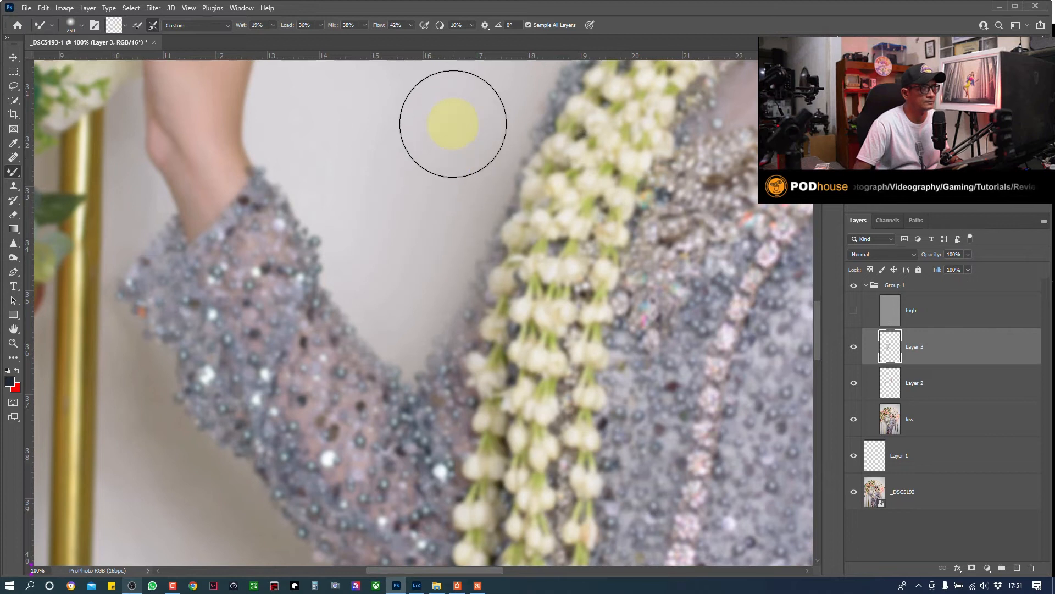
- Blend the wall below the raised sleeve, enlarging the Mixer Brush to 500 for the area between the gold pole and the dress
{"action": "left_click_drag", "start_coordinate": [275, 530], "coordinate": [383, 252]}
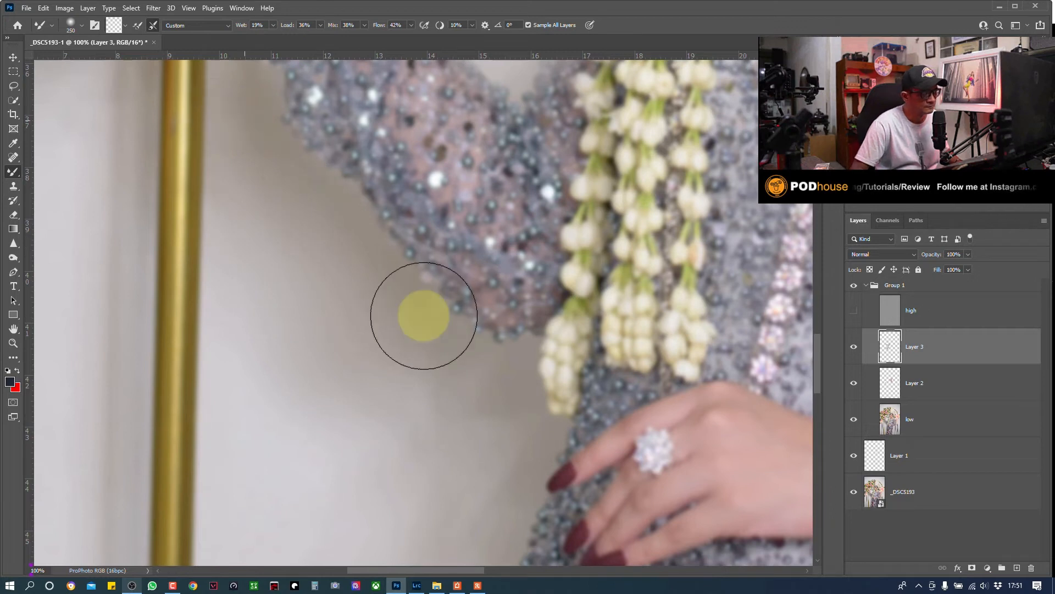
{"action": "scroll", "coordinate": [431, 324], "scroll_direction": "down", "scroll_amount": 1}
{"action": "scroll", "coordinate": [431, 328], "scroll_direction": "down", "scroll_amount": 1}
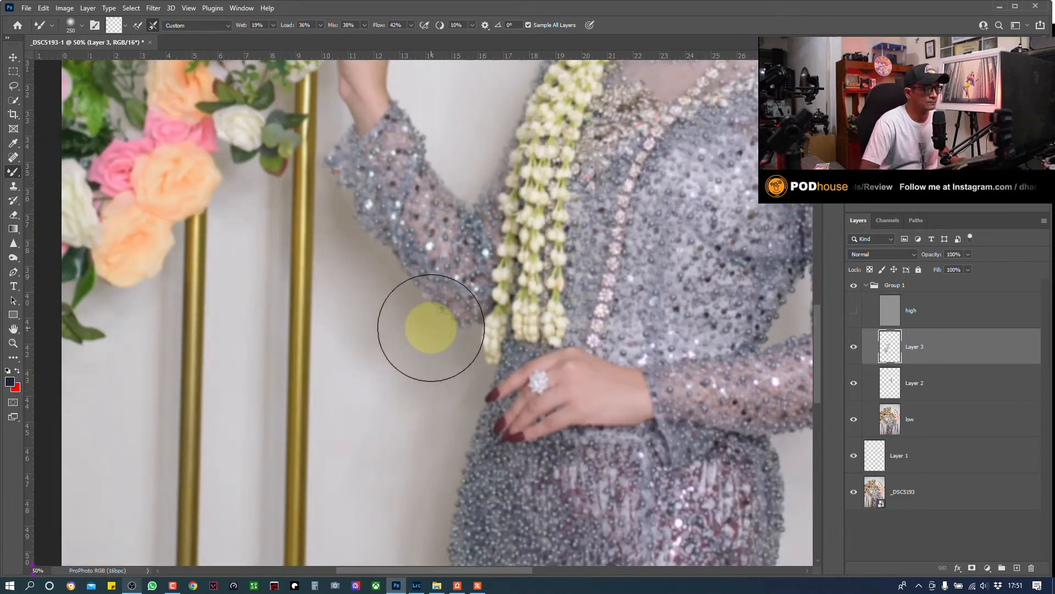
{"action": "key", "text": "bracketright"}
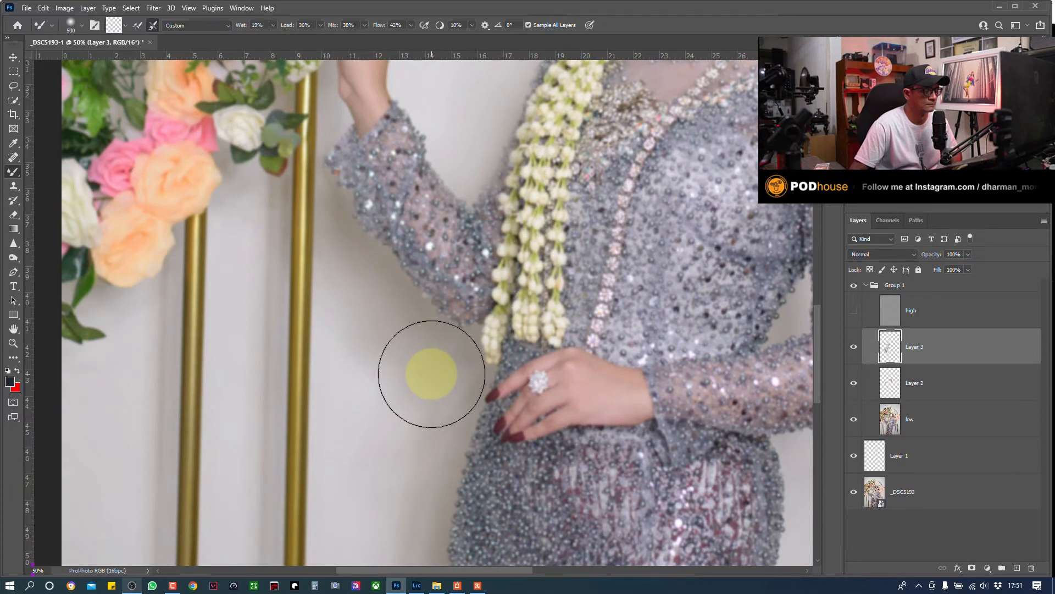
{"action": "key", "text": "bracketleft"}
{"action": "key", "text": "bracketleft"}
{"action": "key", "text": "bracketleft"}
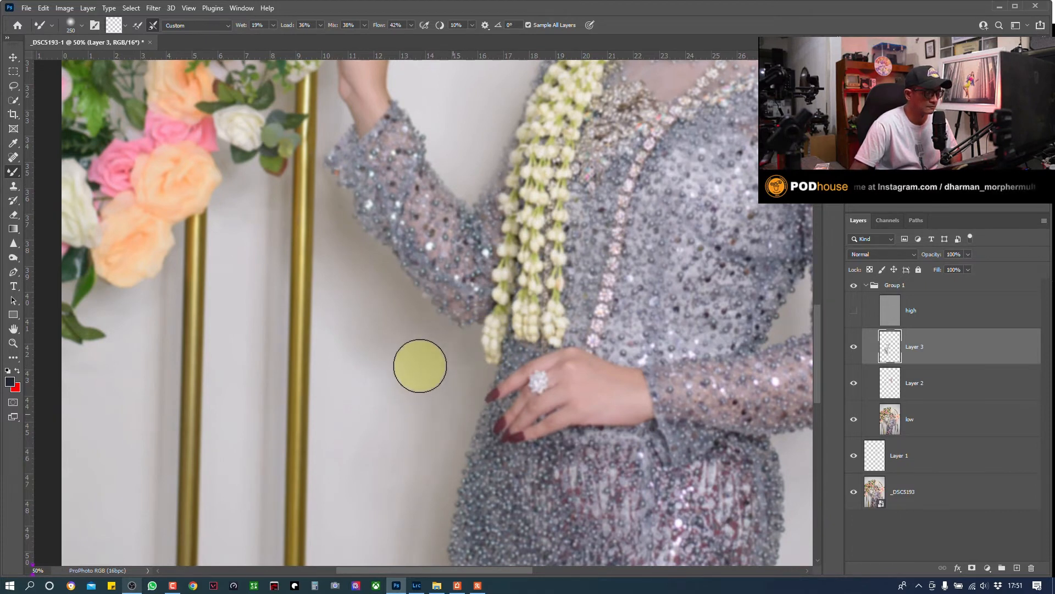
{"action": "key", "text": "bracketright"}
{"action": "key", "text": "bracketright"}
{"action": "key", "text": "bracketright"}
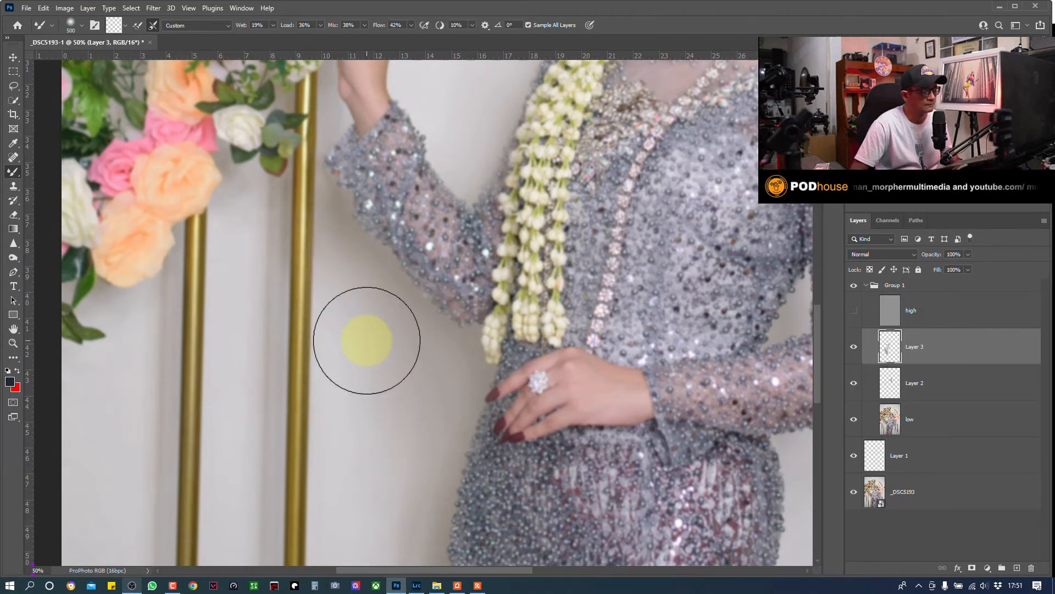
{"action": "scroll", "coordinate": [366, 341], "scroll_direction": "down", "scroll_amount": 3}
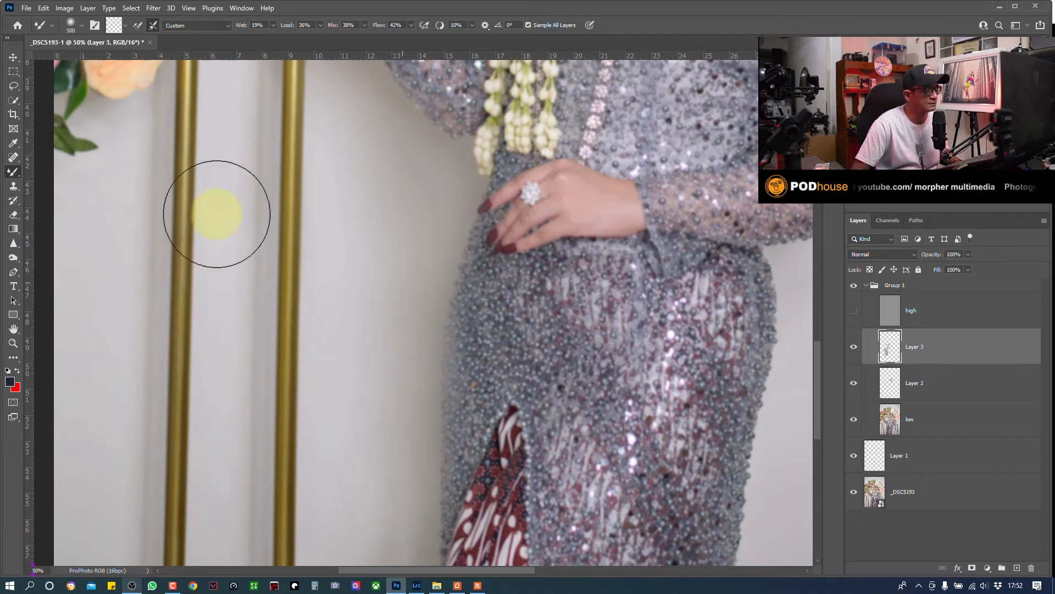
{"action": "scroll", "coordinate": [372, 219], "scroll_direction": "down", "scroll_amount": 3}
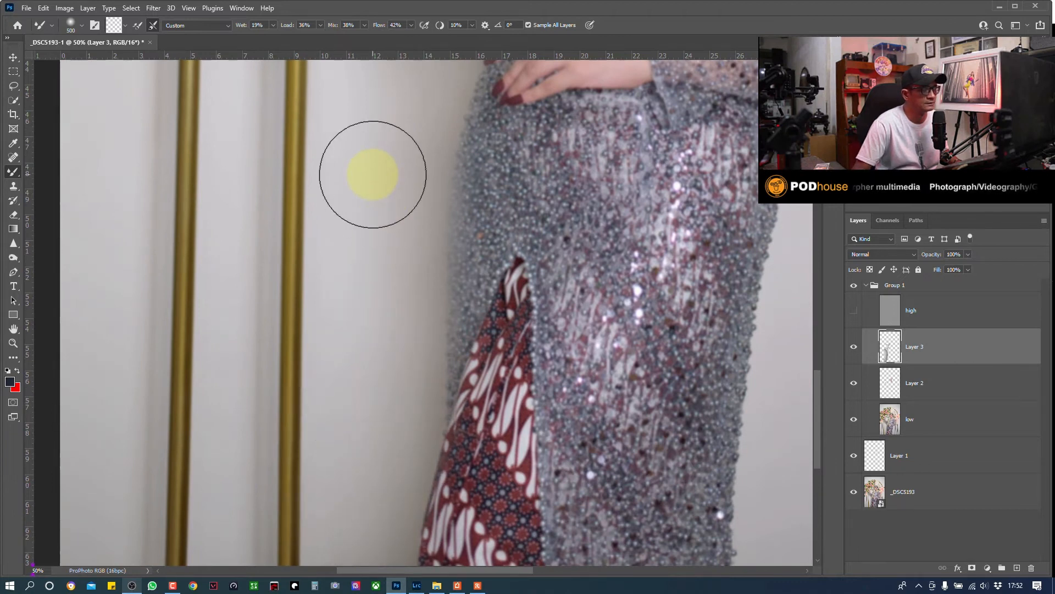
- Blend the wall between the raised hand, the hanging leaves and the flower garland
{"action": "left_click_drag", "start_coordinate": [414, 113], "coordinate": [396, 406]}
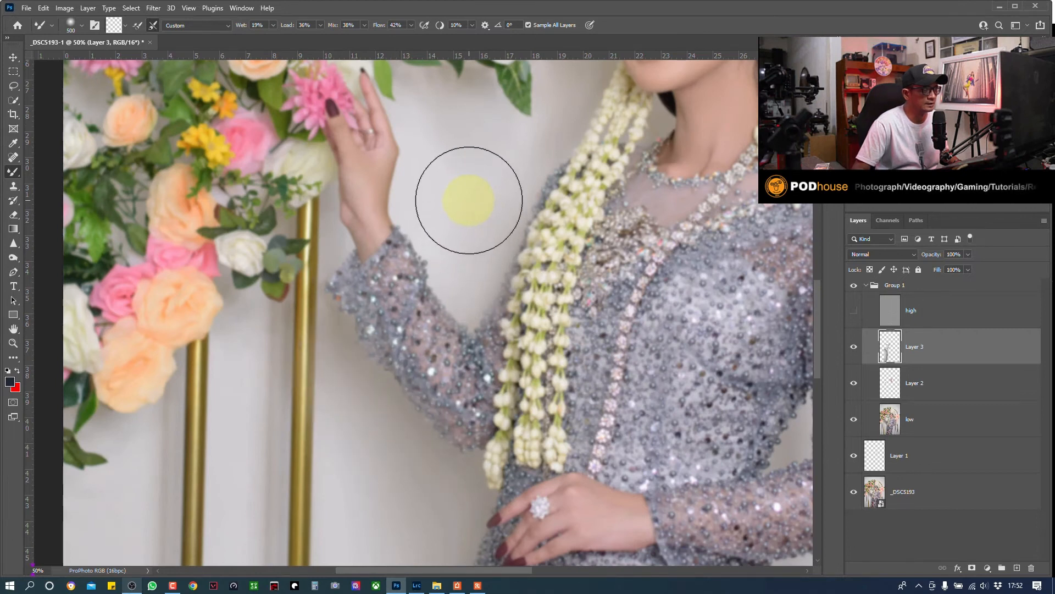
{"action": "left_click_drag", "start_coordinate": [523, 147], "coordinate": [478, 259]}
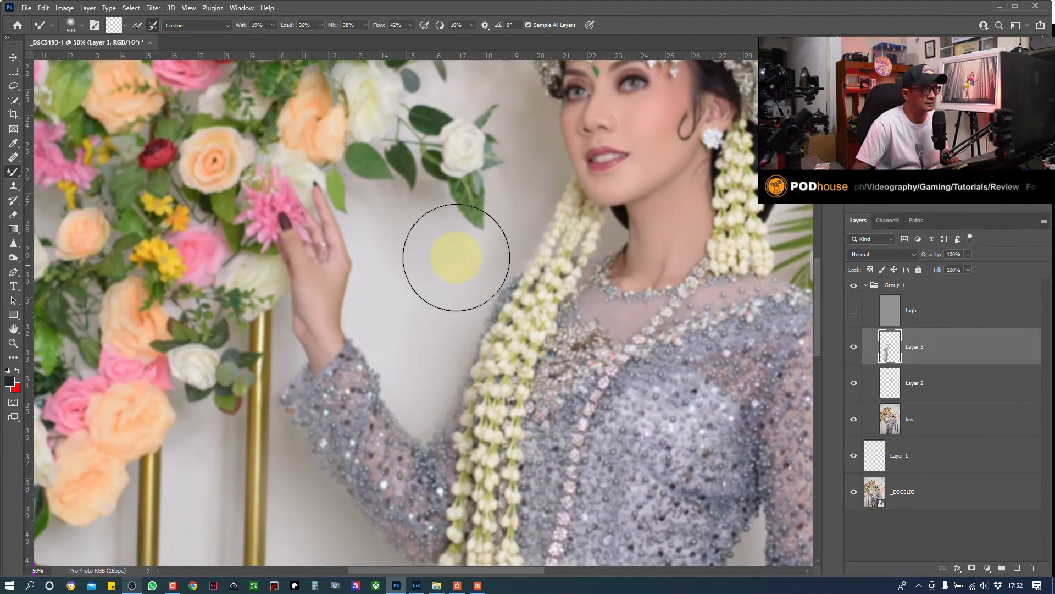
{"action": "left_click_drag", "start_coordinate": [437, 239], "coordinate": [434, 207]}
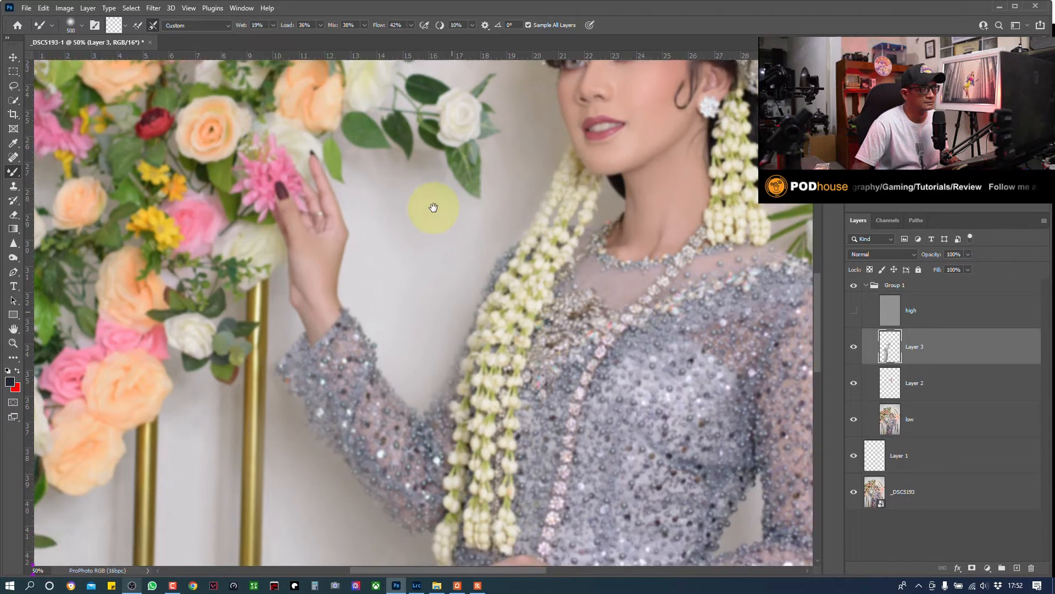
- Compare the wall around the hip before and after blending by hiding and showing Layer 3
{"action": "scroll", "coordinate": [434, 208], "scroll_direction": "down", "scroll_amount": 5}
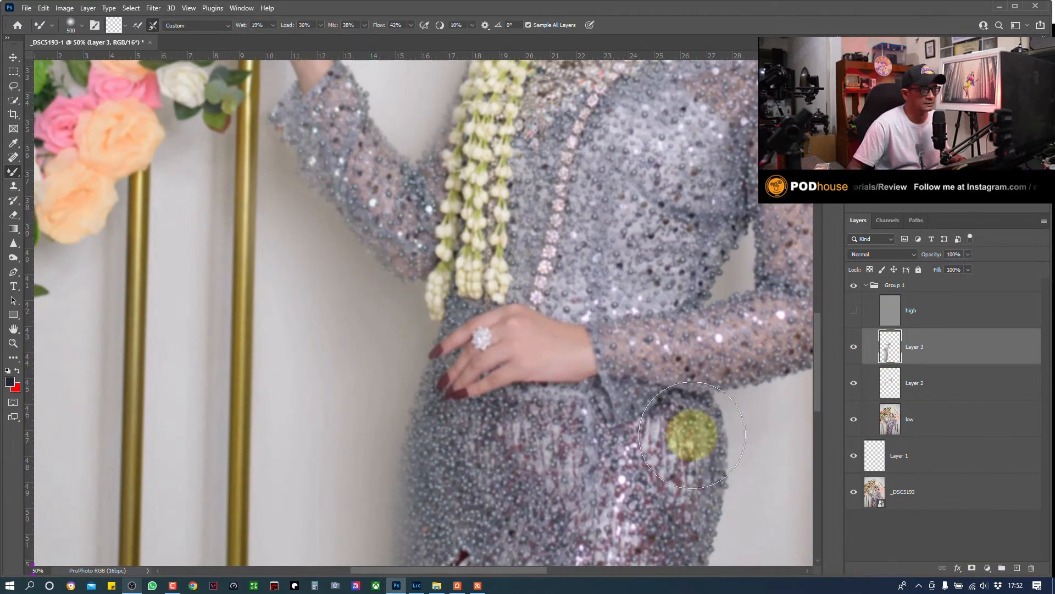
{"action": "left_click", "coordinate": [855, 349]}
{"action": "left_click", "coordinate": [857, 353]}
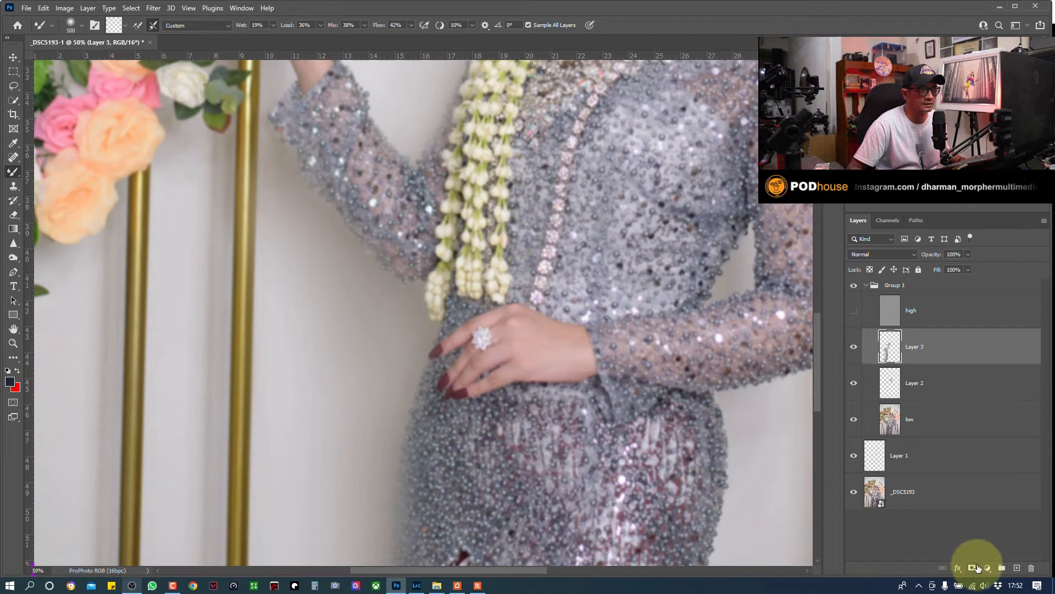
- Add a layer mask to Layer 3 and switch from the Mixer Brush to the regular Brush tool
{"action": "left_click", "coordinate": [973, 569]}
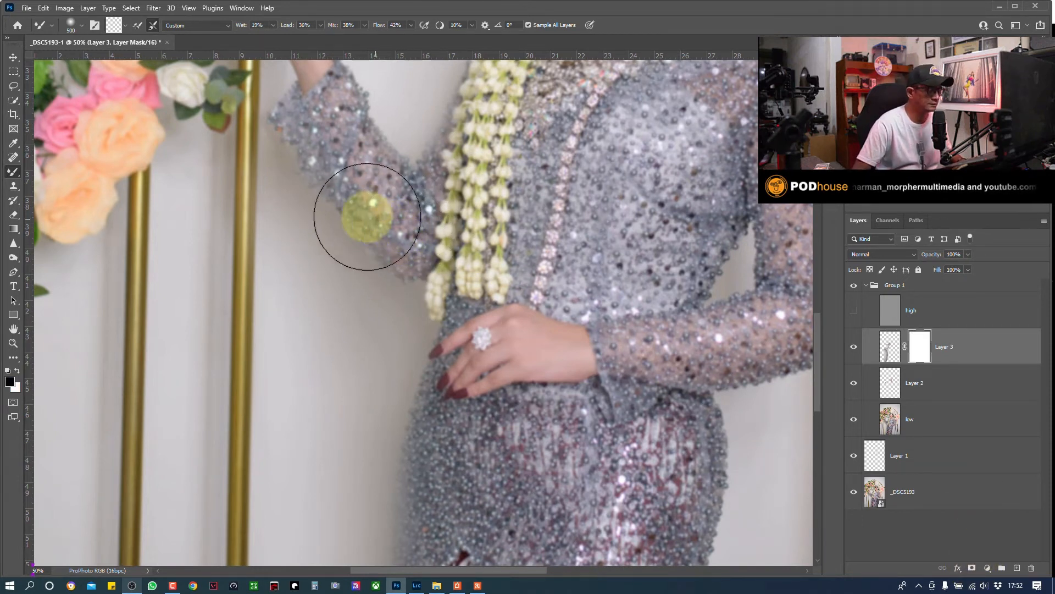
{"action": "key", "text": "bracketleft"}
{"action": "key", "text": "bracketleft"}
{"action": "key", "text": "bracketleft"}
{"action": "key", "text": "bracketleft"}
{"action": "key", "text": "bracketleft"}
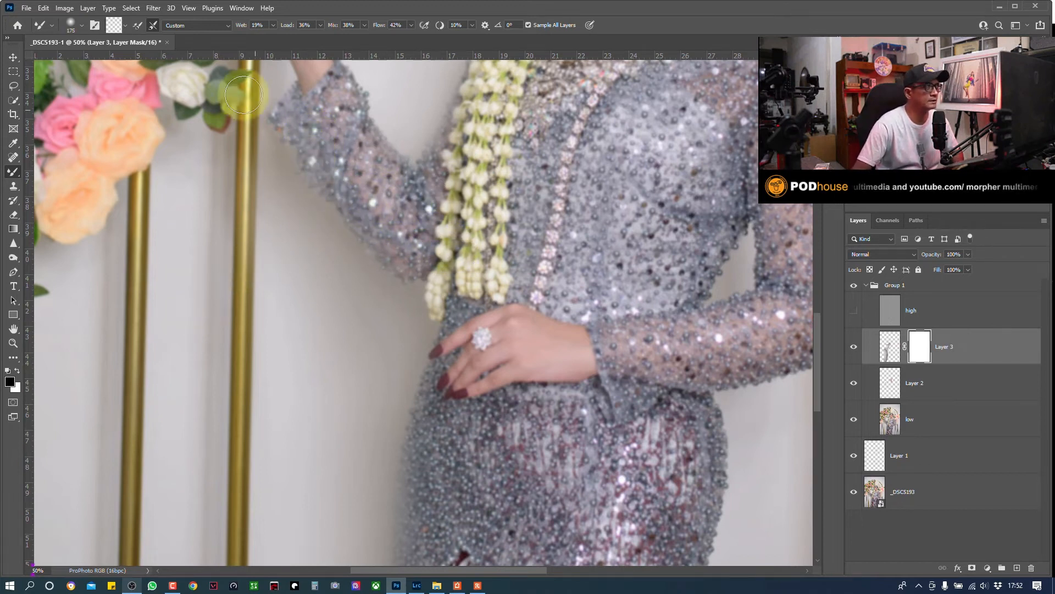
{"action": "right_click", "coordinate": [13, 172]}
{"action": "left_click", "coordinate": [41, 176]}
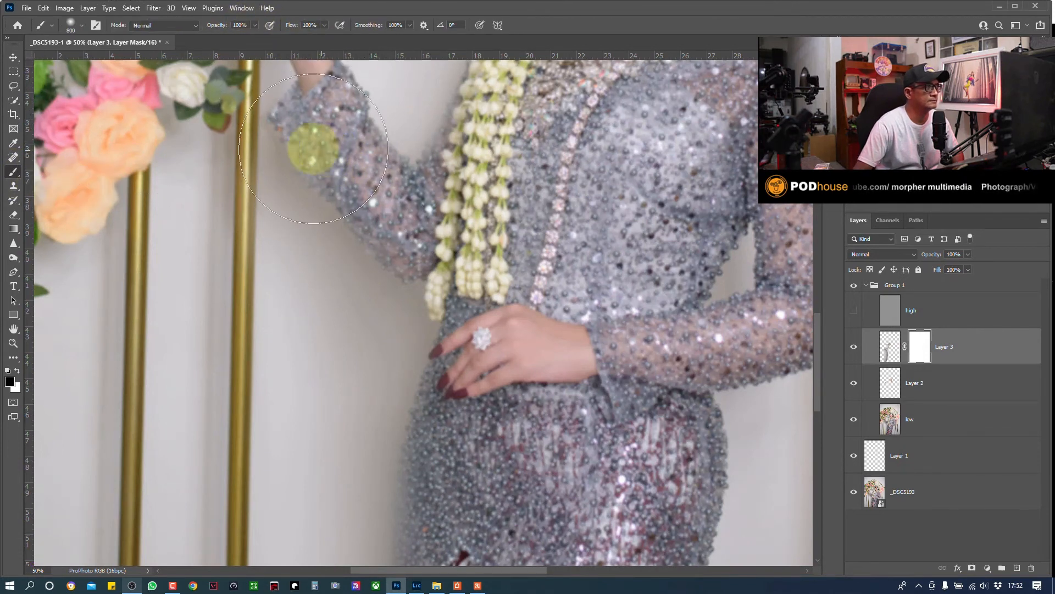
- With the mask overlay shown, paint black at brush size 125 over the raised sleeve, the hand's fingers and the hip edge
{"action": "key", "text": "bracketleft"}
{"action": "key", "text": "bracketleft"}
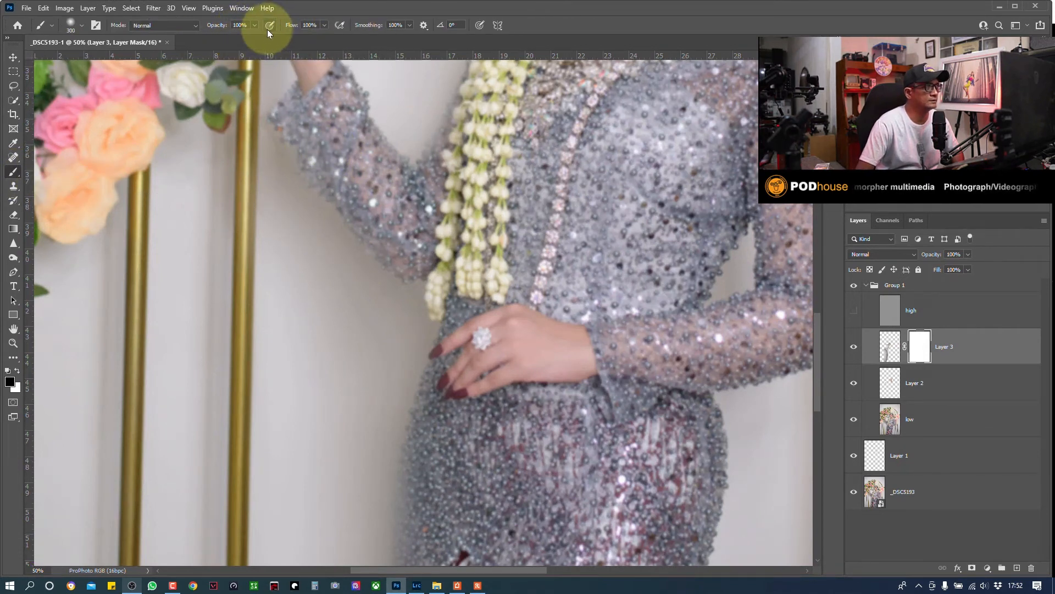
{"action": "key", "text": "bracketleft"}
{"action": "key", "text": "bracketleft"}
{"action": "key", "text": "bracketleft"}
{"action": "key", "text": "bracketleft"}
{"action": "key", "text": "bracketleft"}
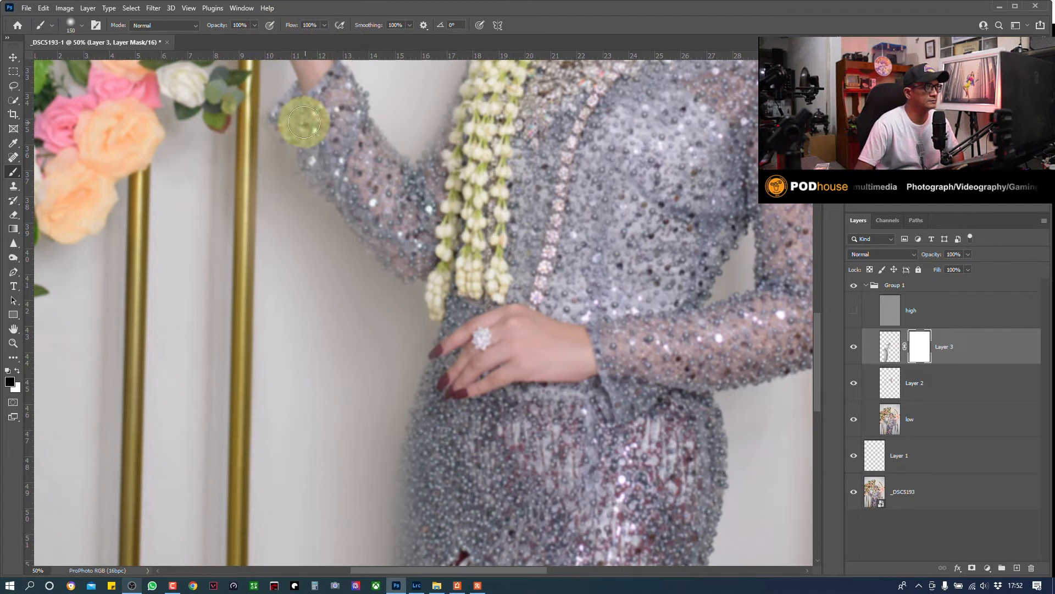
{"action": "mouse_move", "coordinate": [295, 116]}
{"action": "left_mouse_down"}
{"action": "mouse_move", "coordinate": [347, 166]}
{"action": "mouse_move", "coordinate": [332, 164]}
{"action": "left_mouse_up"}
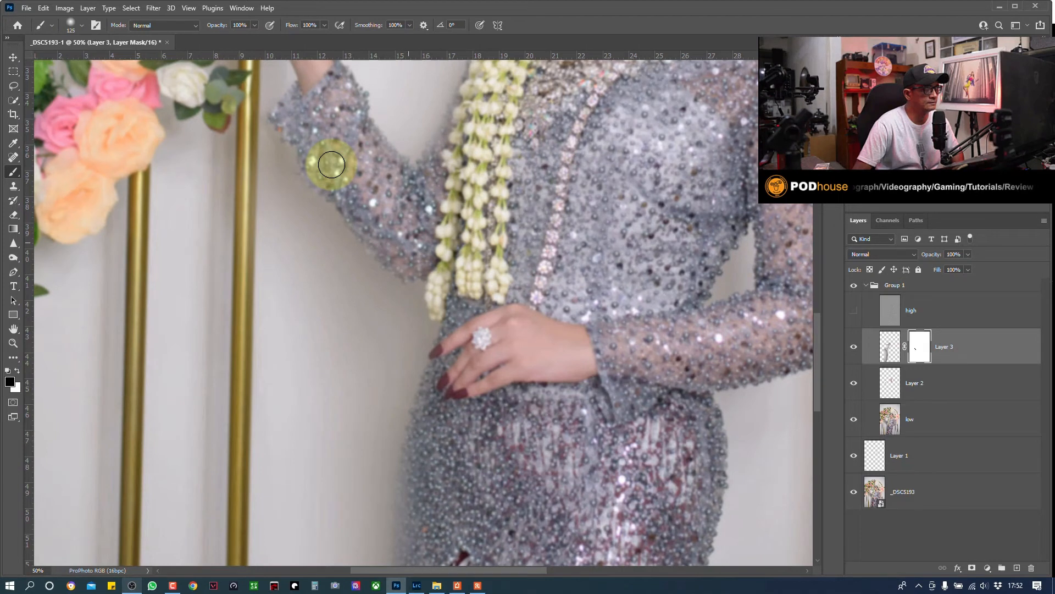
{"action": "mouse_move", "coordinate": [331, 164]}
{"action": "left_mouse_down"}
{"action": "mouse_move", "coordinate": [435, 271]}
{"action": "mouse_move", "coordinate": [486, 373]}
{"action": "left_mouse_up"}
{"action": "key", "text": "backslash"}
{"action": "key", "text": "x"}
{"action": "mouse_move", "coordinate": [412, 246]}
{"action": "left_mouse_down"}
{"action": "mouse_move", "coordinate": [422, 226]}
{"action": "mouse_move", "coordinate": [385, 242]}
{"action": "mouse_move", "coordinate": [445, 288]}
{"action": "mouse_move", "coordinate": [450, 367]}
{"action": "mouse_move", "coordinate": [412, 478]}
{"action": "mouse_move", "coordinate": [415, 440]}
{"action": "mouse_move", "coordinate": [447, 447]}
{"action": "mouse_move", "coordinate": [426, 462]}
{"action": "mouse_move", "coordinate": [412, 527]}
{"action": "left_mouse_up"}
{"action": "key", "text": "x"}
{"action": "left_click_drag", "start_coordinate": [426, 461], "coordinate": [447, 497]}
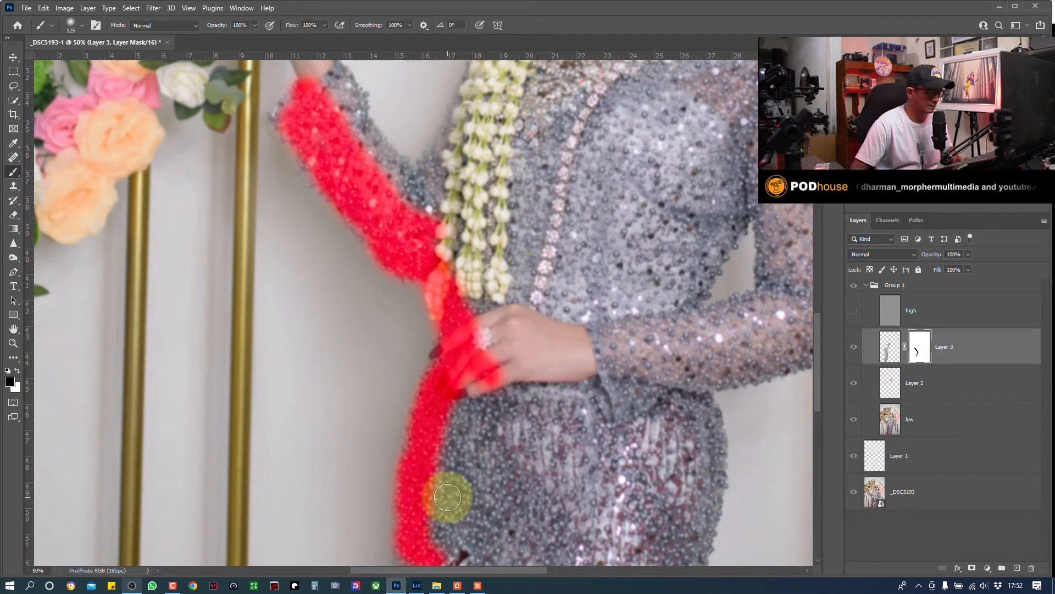
- Enlarge the brush to 200 and mask out the upper garland, face, headdress and raised hand
{"action": "scroll", "coordinate": [448, 497], "scroll_direction": "down", "scroll_amount": 3}
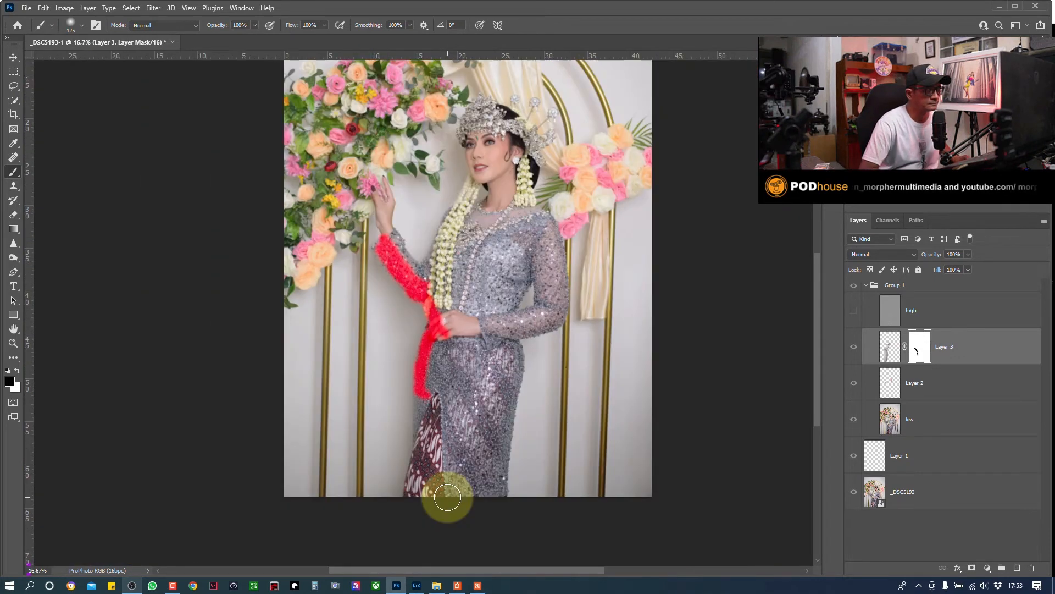
{"action": "key", "text": "]"}
{"action": "key", "text": "]"}
{"action": "key", "text": "]"}
{"action": "key", "text": "]"}
{"action": "key", "text": "]"}
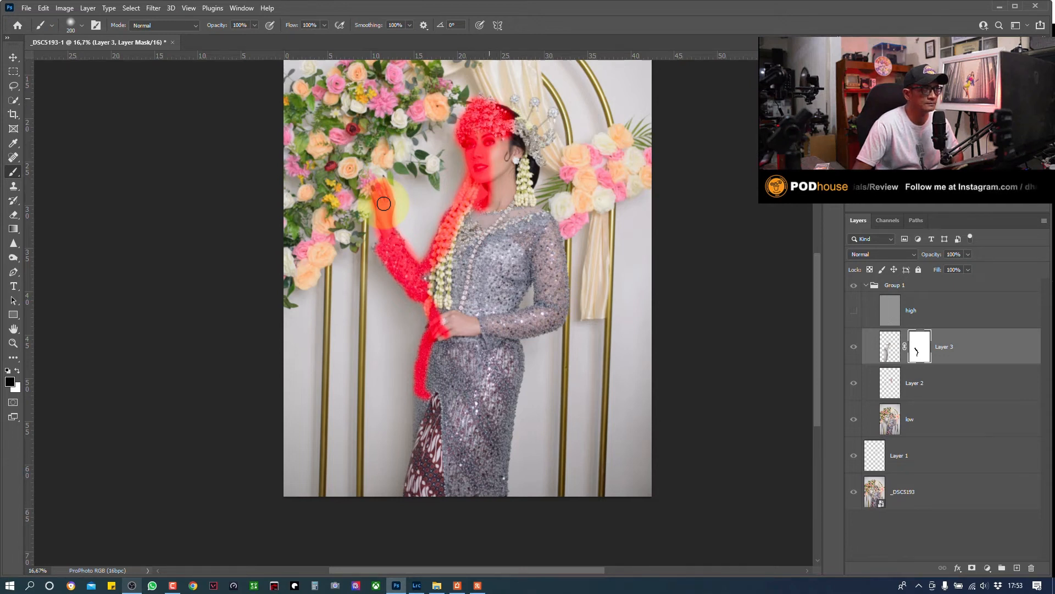
{"action": "left_click", "coordinate": [493, 113]}
- Enlarge the brush to 500 and mask out the cheek, neck and front of the dress down to the waist
{"action": "key", "text": "bracketright"}
{"action": "key", "text": "bracketright"}
{"action": "key", "text": "bracketright"}
{"action": "key", "text": "bracketright"}
{"action": "left_click", "coordinate": [494, 138]}
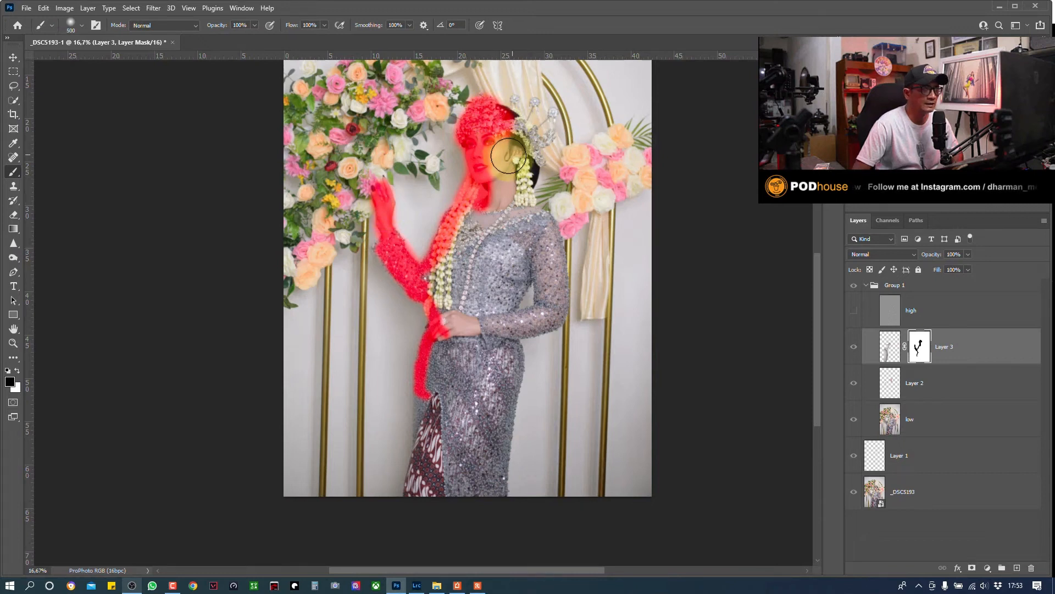
{"action": "mouse_move", "coordinate": [489, 210]}
{"action": "left_mouse_down"}
{"action": "mouse_move", "coordinate": [442, 277]}
{"action": "mouse_move", "coordinate": [450, 324]}
{"action": "mouse_move", "coordinate": [473, 352]}
{"action": "left_mouse_up"}
- Mask out the lower hand and front skirt at brush size 250, refine the edges at 175, and hide the mask overlay
{"action": "key", "text": "bracketleft"}
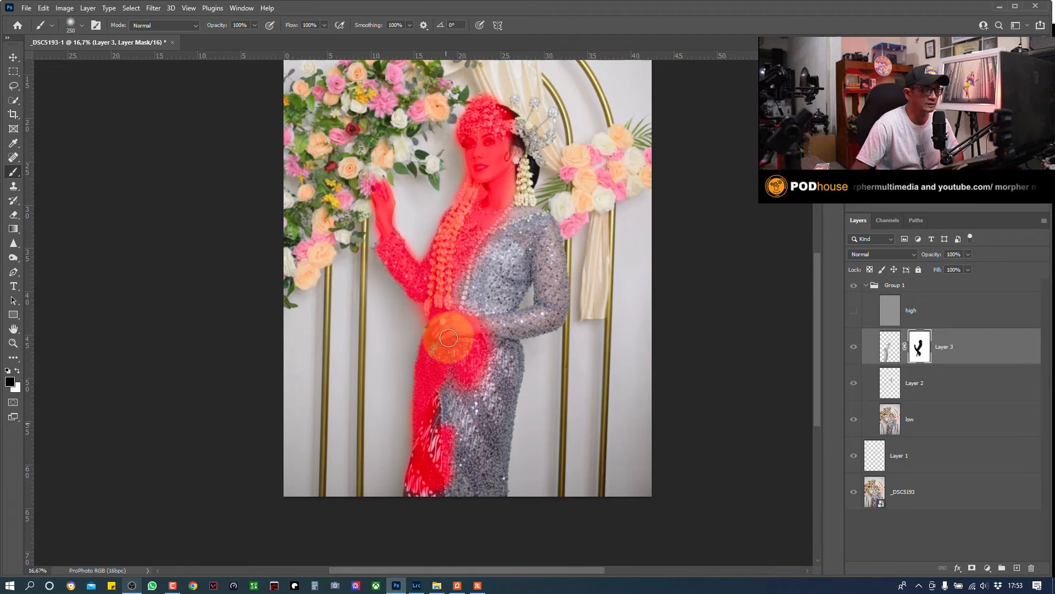
{"action": "mouse_move", "coordinate": [449, 338]}
{"action": "left_mouse_down"}
{"action": "mouse_move", "coordinate": [446, 462]}
{"action": "mouse_move", "coordinate": [433, 472]}
{"action": "mouse_move", "coordinate": [470, 393]}
{"action": "left_mouse_up"}
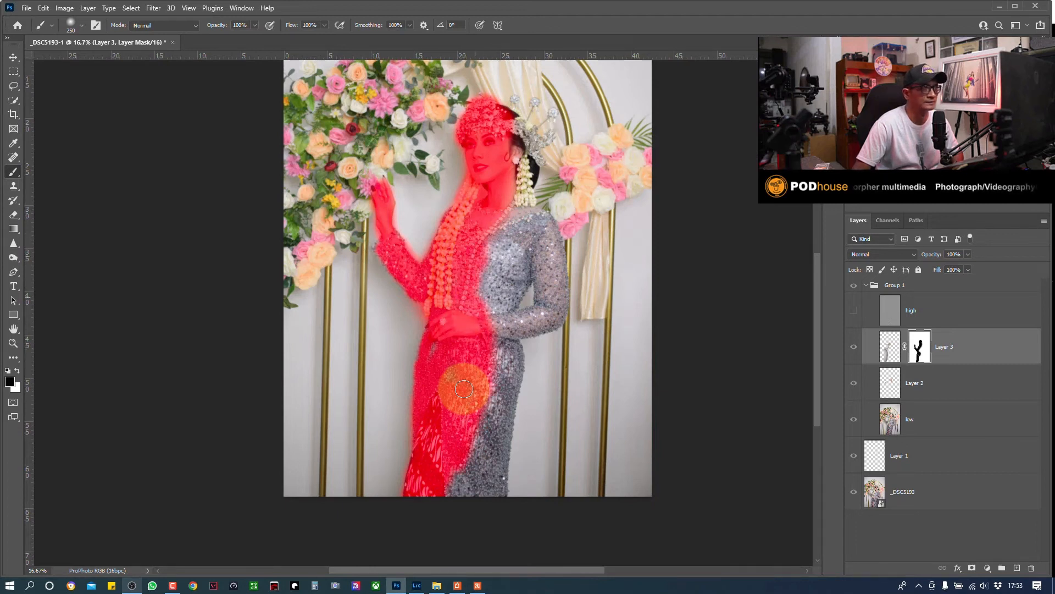
{"action": "mouse_move", "coordinate": [464, 389]}
{"action": "left_mouse_down"}
{"action": "mouse_move", "coordinate": [474, 285]}
{"action": "mouse_move", "coordinate": [494, 263]}
{"action": "mouse_move", "coordinate": [478, 237]}
{"action": "mouse_move", "coordinate": [441, 250]}
{"action": "mouse_move", "coordinate": [424, 298]}
{"action": "mouse_move", "coordinate": [458, 203]}
{"action": "mouse_move", "coordinate": [414, 213]}
{"action": "mouse_move", "coordinate": [387, 252]}
{"action": "left_mouse_up"}
{"action": "key", "text": "bracketleft"}
{"action": "key", "text": "bracketleft"}
{"action": "key", "text": "bracketleft"}
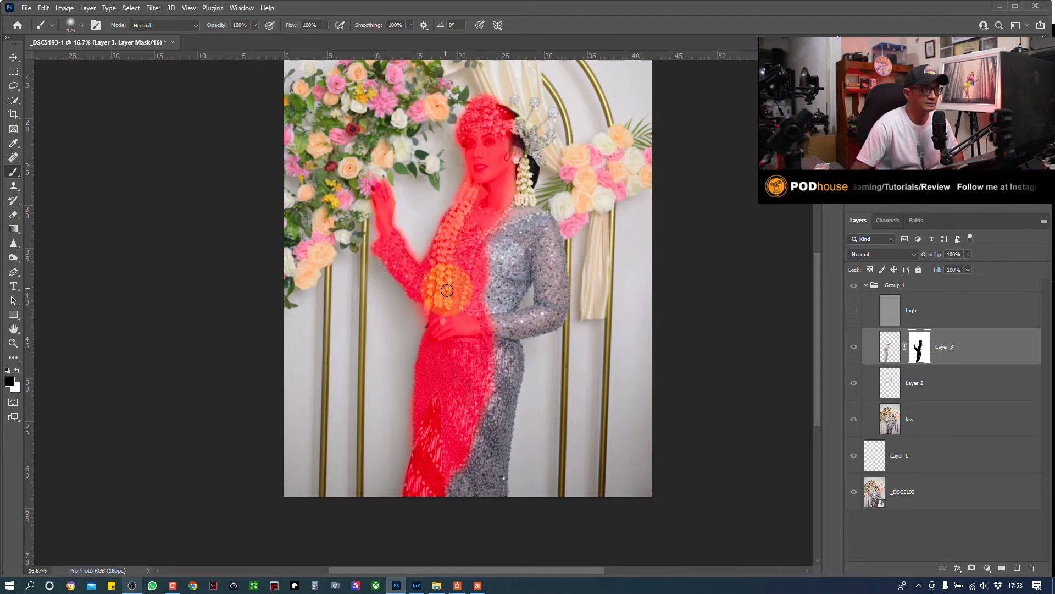
{"action": "key", "text": "bracketright"}
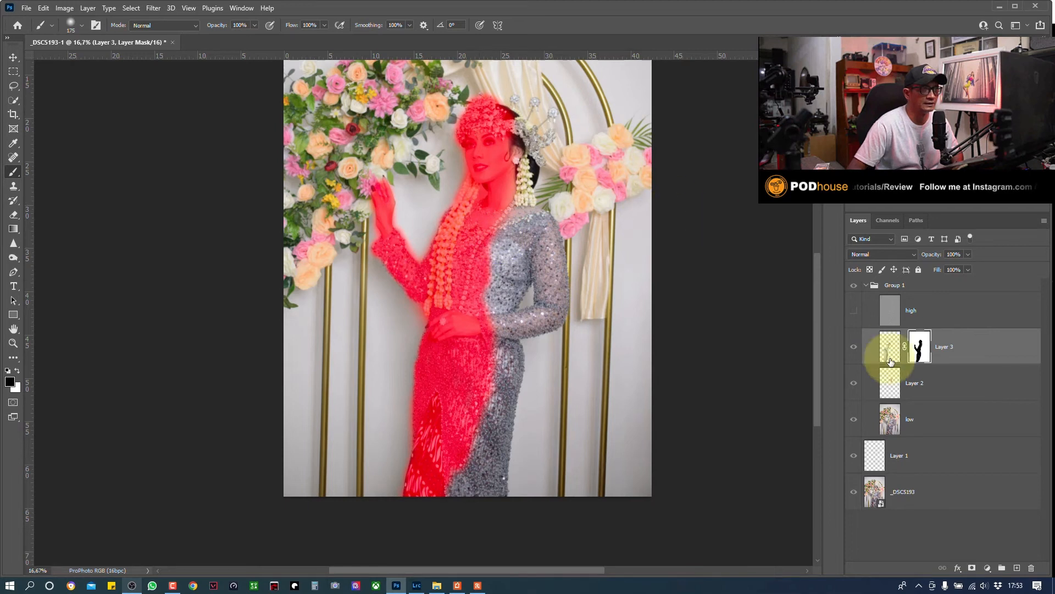
{"action": "key", "text": "backslash"}
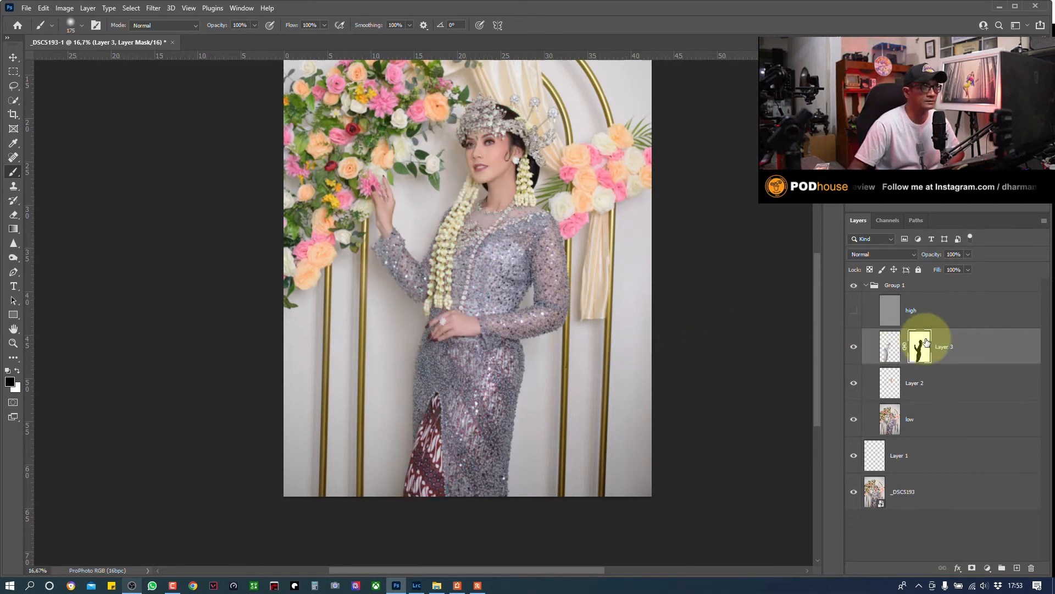
- Compare the whole portrait with and without the masked wall smoothing by hiding and showing Layer 3 repeatedly
{"action": "left_click", "coordinate": [854, 351]}
{"action": "left_click", "coordinate": [855, 348]}
{"action": "left_click", "coordinate": [855, 349]}
{"action": "left_click", "coordinate": [854, 349]}
{"action": "left_click", "coordinate": [856, 352]}
{"action": "left_click", "coordinate": [854, 348]}
{"action": "left_click", "coordinate": [855, 350]}
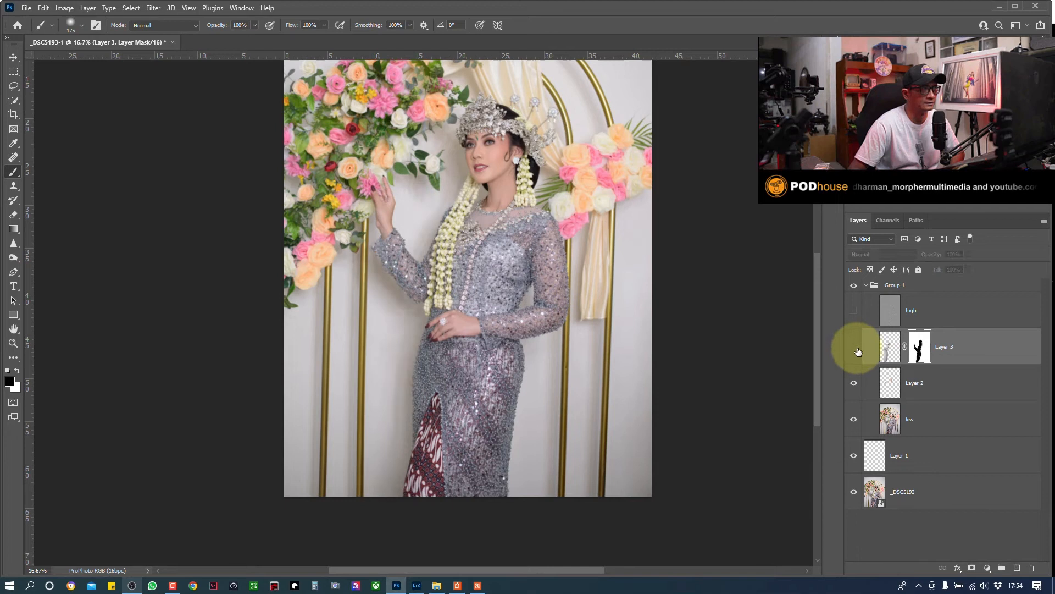
{"action": "left_click", "coordinate": [854, 347]}
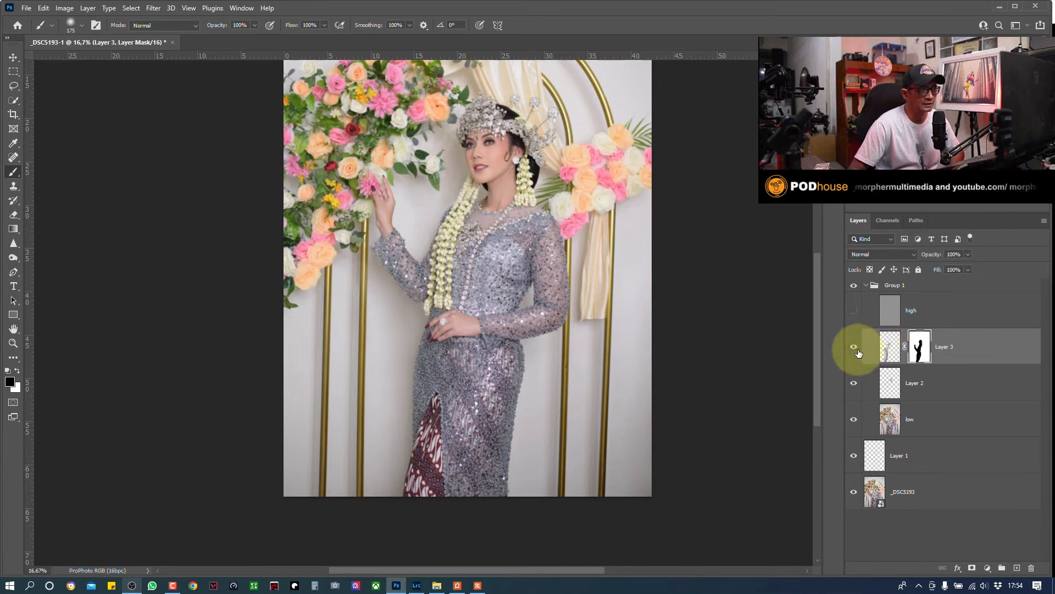
{"action": "left_click", "coordinate": [855, 349]}
{"action": "left_click", "coordinate": [855, 347]}
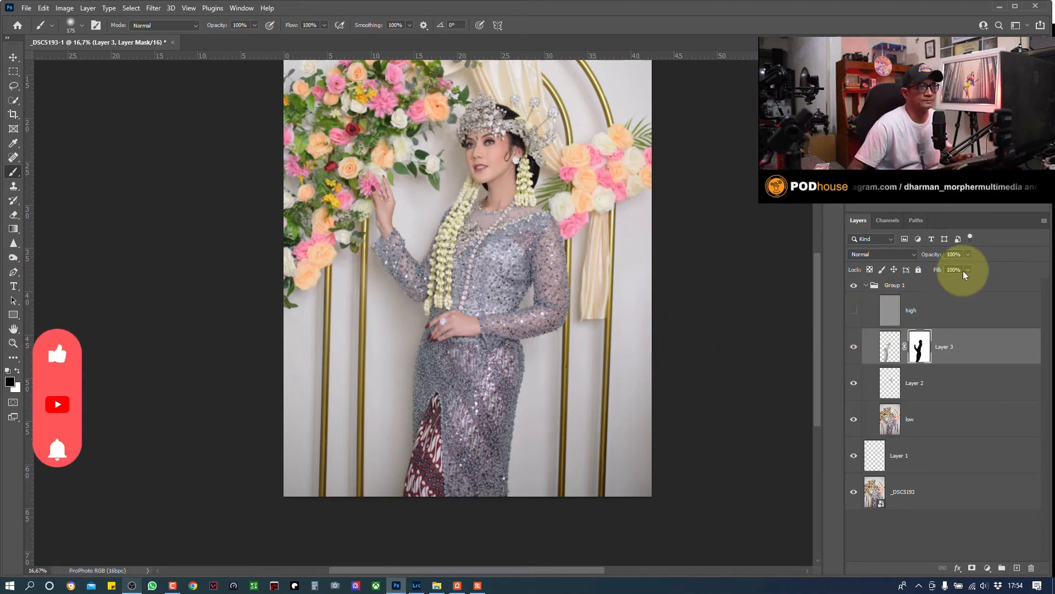
- Lower Layer 3's opacity to 77% and check the softened effect by hiding and showing the layer
{"action": "left_click", "coordinate": [969, 254]}
{"action": "mouse_move", "coordinate": [966, 267]}
{"action": "left_mouse_down"}
{"action": "mouse_move", "coordinate": [947, 266]}
{"action": "mouse_move", "coordinate": [957, 266]}
{"action": "left_mouse_up"}
{"action": "left_click", "coordinate": [853, 351]}
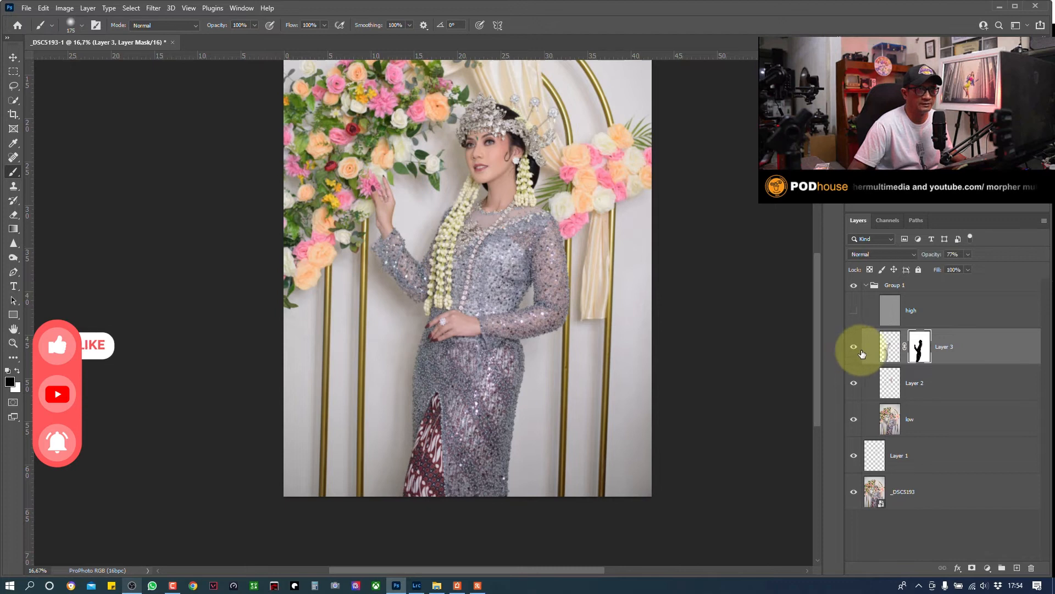
{"action": "left_click", "coordinate": [853, 354]}
{"action": "left_click", "coordinate": [854, 346]}
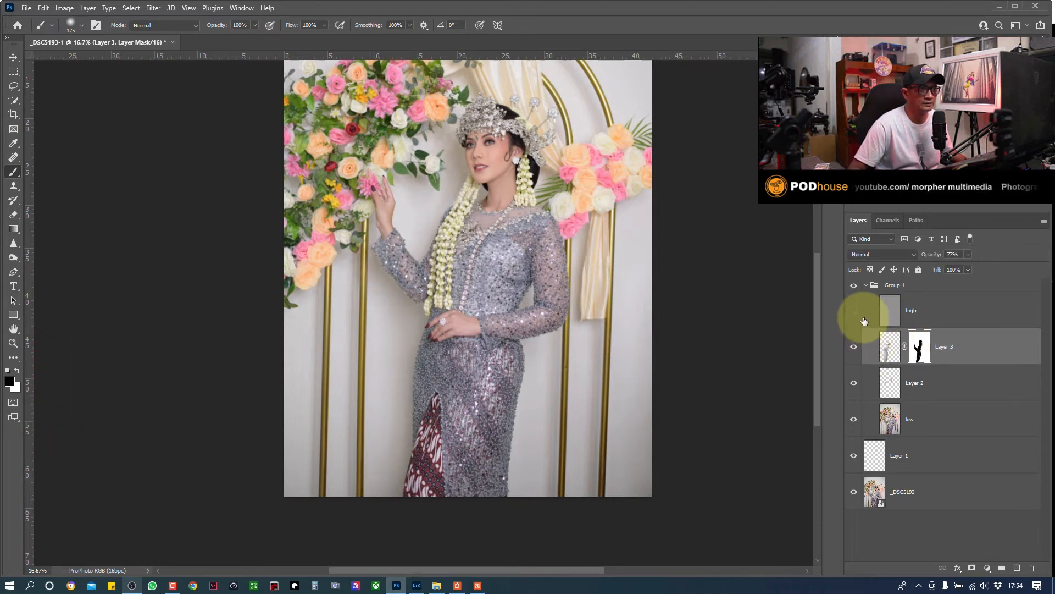
{"action": "left_click", "coordinate": [856, 349]}
{"action": "left_click", "coordinate": [857, 348]}
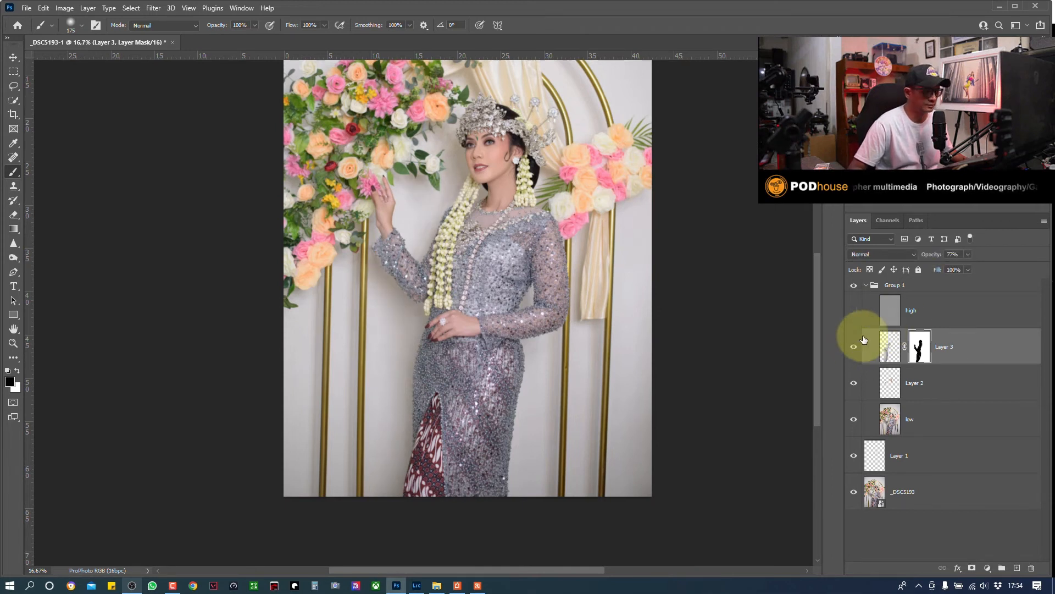
- Examine the wall background once more with Layer 3 hidden and shown at its reduced opacity
{"action": "key", "text": "ctrl+plus"}
{"action": "key", "text": "ctrl+plus"}
{"action": "key", "text": "ctrl+minus"}
{"action": "key", "text": "ctrl+plus"}
{"action": "key", "text": "ctrl+minus"}
{"action": "key", "text": "ctrl+plus"}
{"action": "key", "text": "ctrl+minus"}
{"action": "key", "text": "ctrl+minus"}
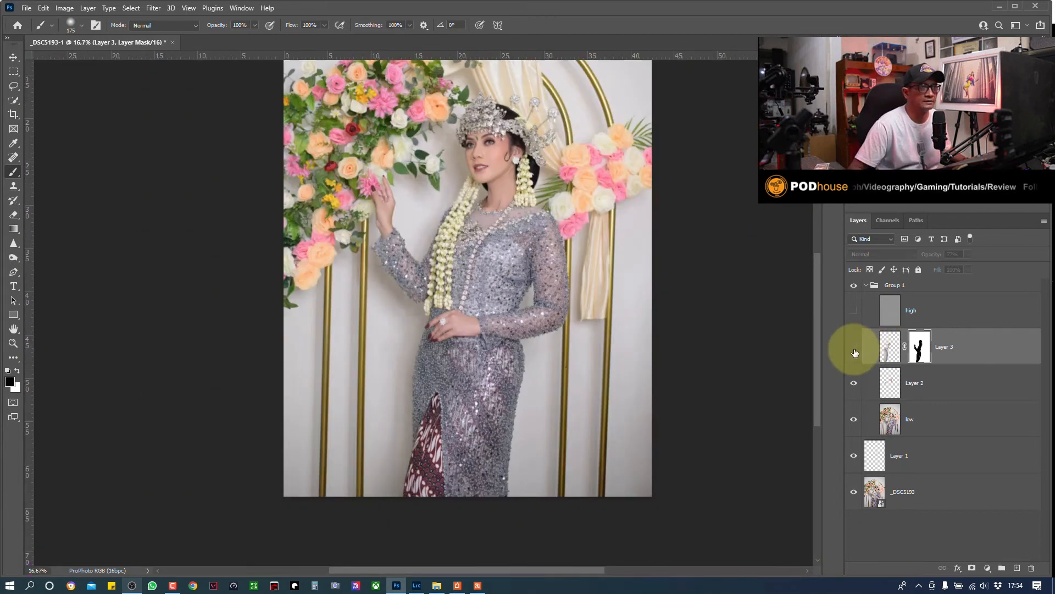
{"action": "left_click", "coordinate": [855, 347]}
{"action": "left_click", "coordinate": [855, 347]}
{"action": "left_click", "coordinate": [854, 347]}
{"action": "left_click", "coordinate": [854, 347]}
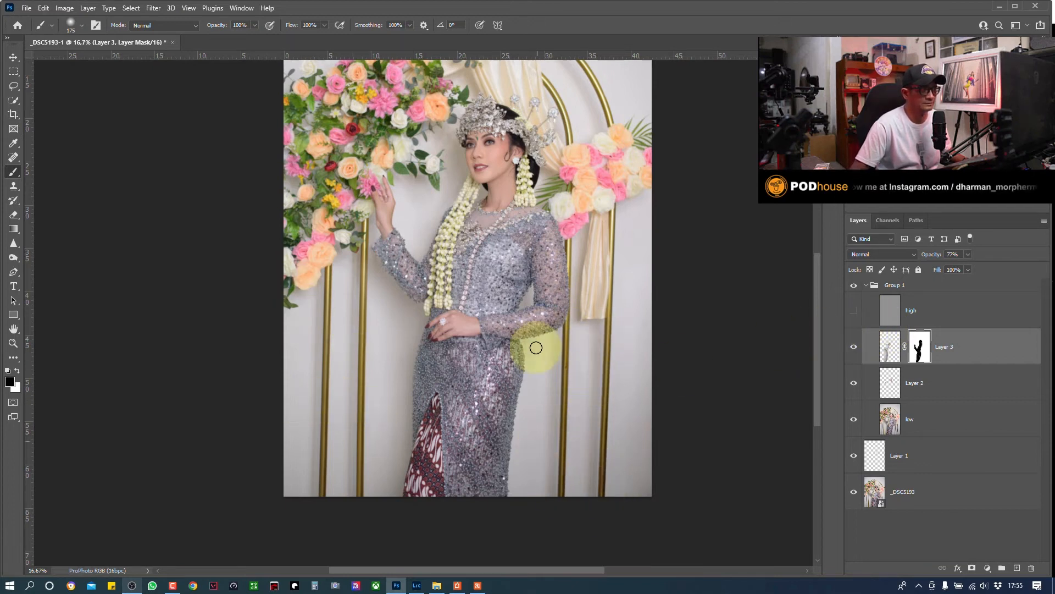
- Compare the portrait with Layer 3 hidden and shown, and reduce the layer's opacity to 71%
{"action": "left_click", "coordinate": [851, 350]}
{"action": "left_click", "coordinate": [850, 352]}
{"action": "left_click_drag", "start_coordinate": [968, 254], "coordinate": [965, 266]}
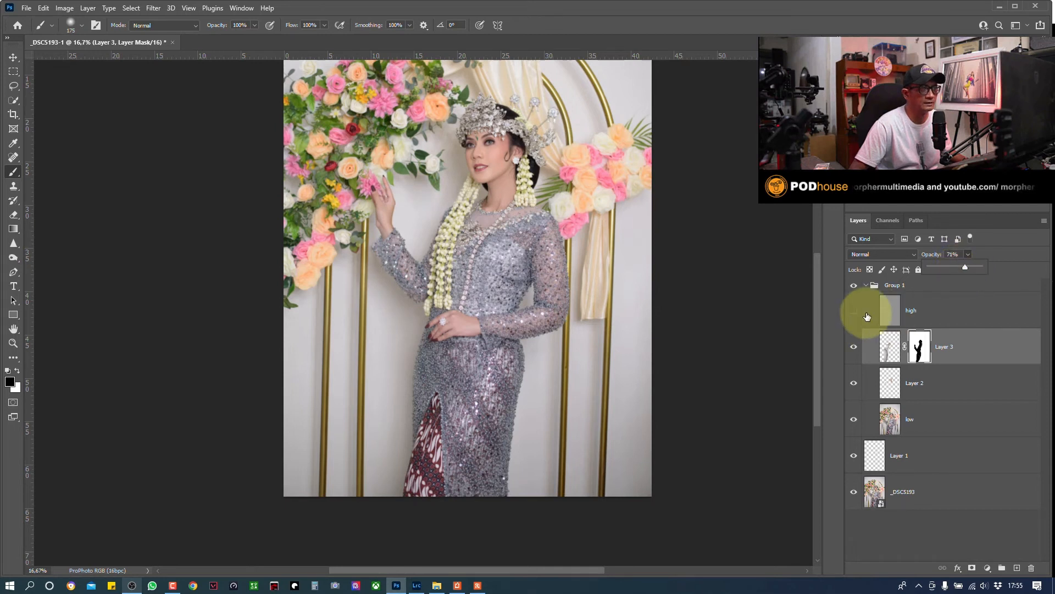
- Show the high layer again to restore the fine texture over the smoothed low-frequency layers
{"action": "key", "text": "ctrl+plus"}
{"action": "key", "text": "ctrl+plus"}
{"action": "key", "text": "ctrl+plus"}
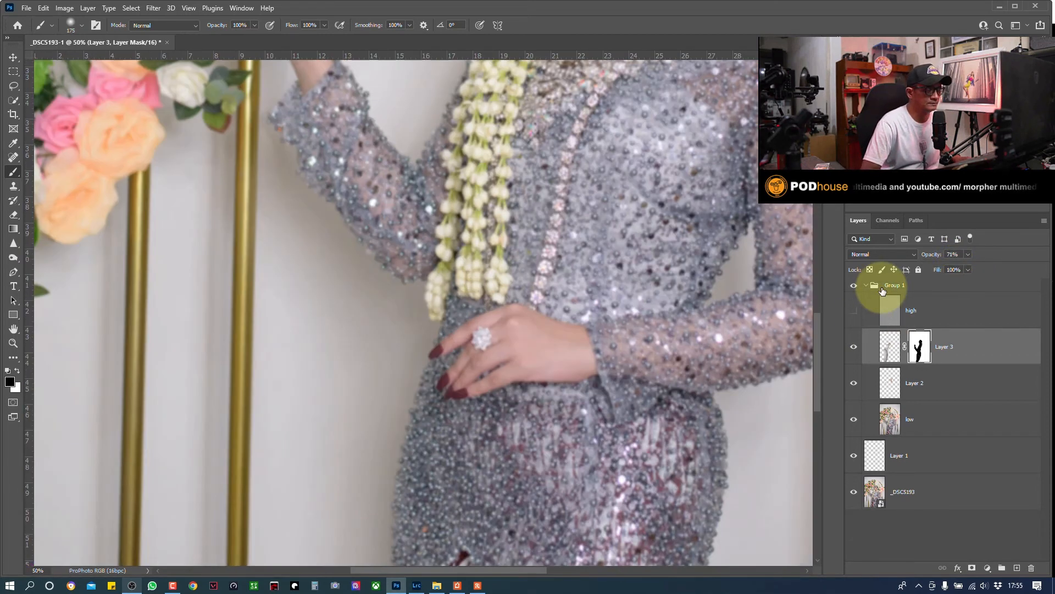
{"action": "left_click_drag", "start_coordinate": [516, 183], "coordinate": [437, 530]}
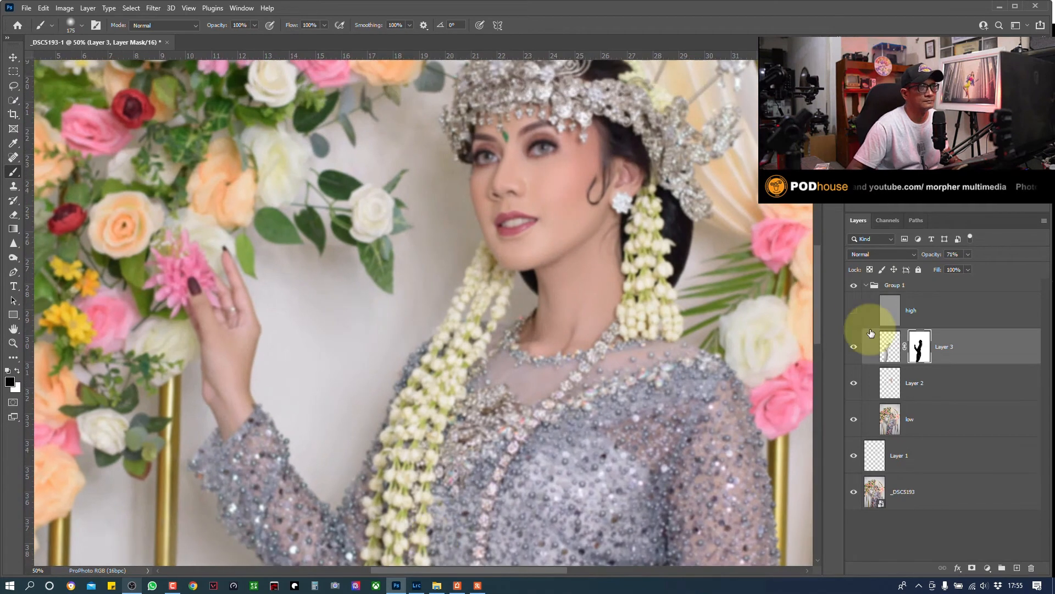
{"action": "left_click", "coordinate": [854, 311]}
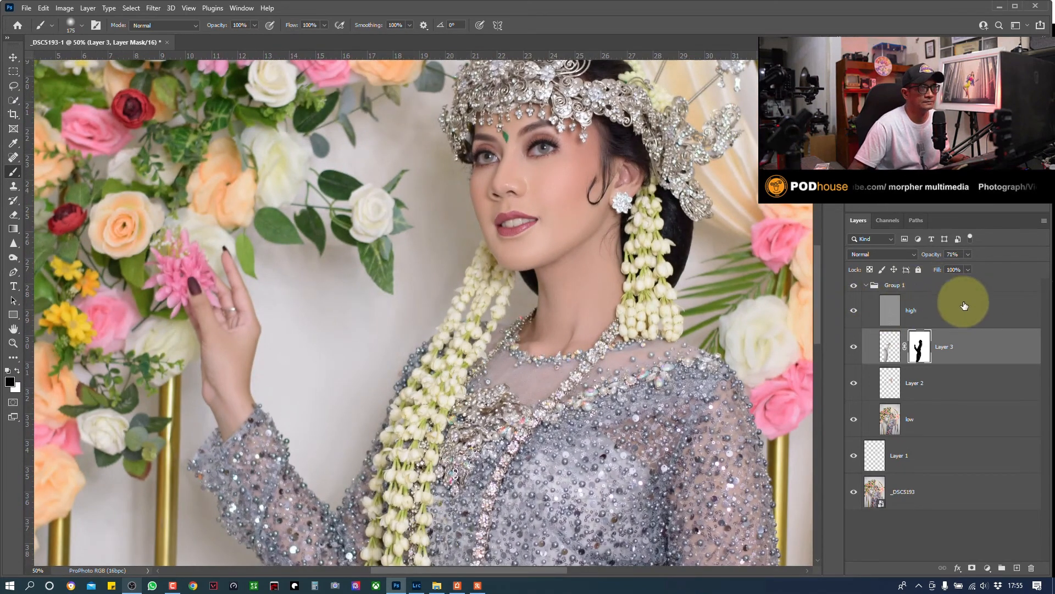
- Duplicate the high layer to strengthen the detail across the face and crown
{"action": "left_click", "coordinate": [921, 307]}
{"action": "key", "text": "ctrl+plus"}
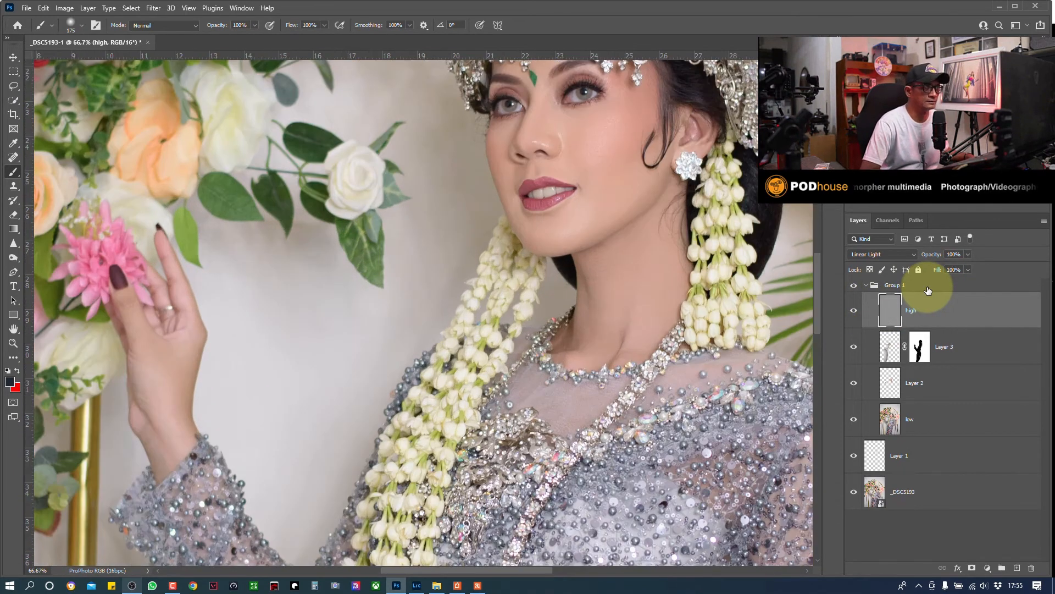
{"action": "left_click_drag", "start_coordinate": [537, 217], "coordinate": [425, 486]}
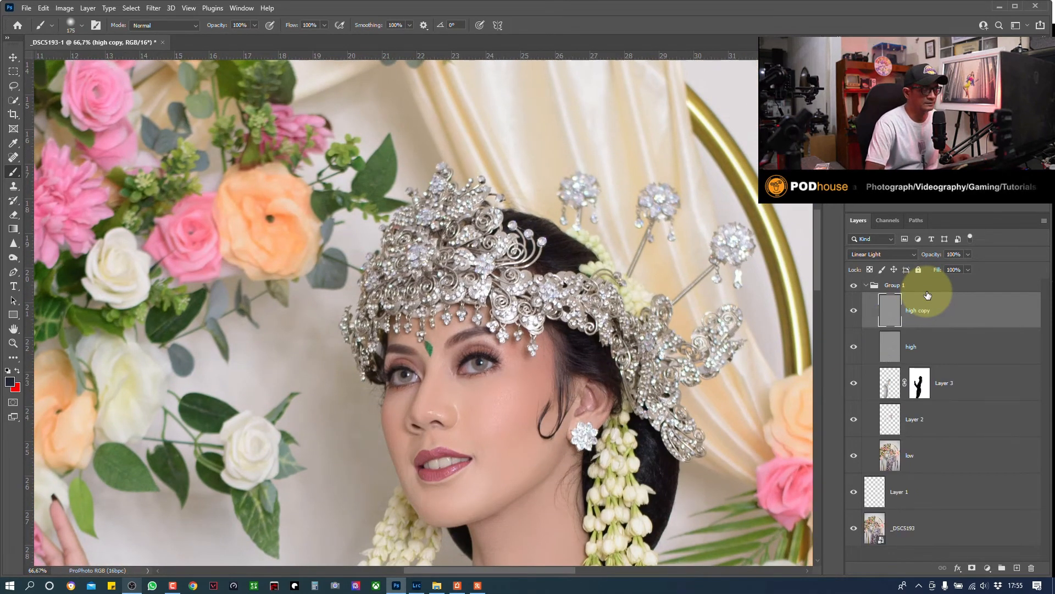
{"action": "key", "text": "ctrl+j"}
{"action": "key", "text": "ctrl+0"}
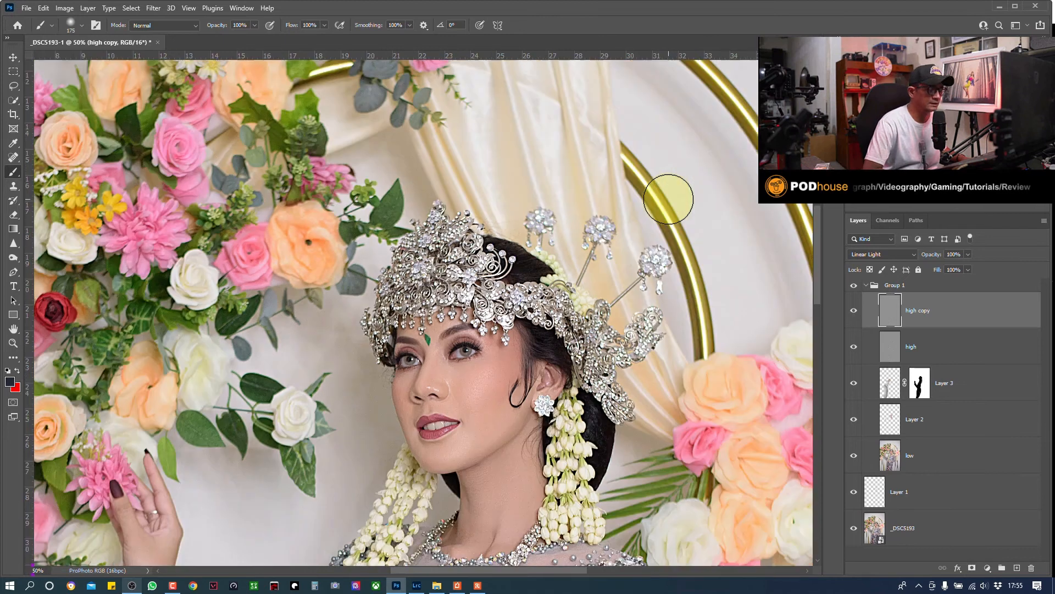
{"action": "key", "text": "ctrl+plus"}
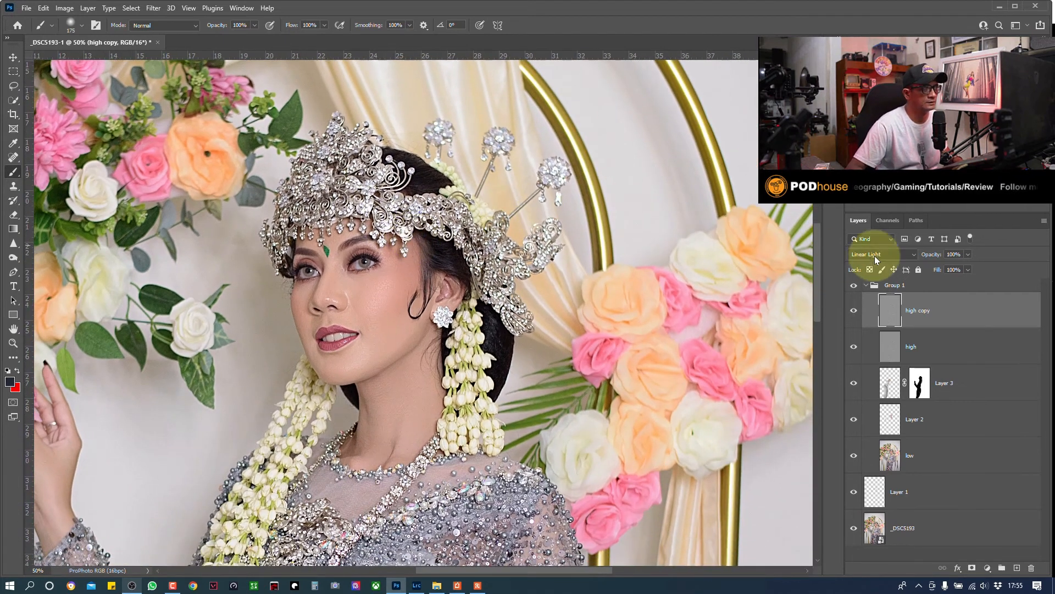
- Lower the high copy layer's opacity to 43% and compare the image with the layer hidden and shown
{"action": "left_click", "coordinate": [968, 255]}
{"action": "left_click_drag", "start_coordinate": [968, 265], "coordinate": [938, 266]}
{"action": "left_click", "coordinate": [854, 313]}
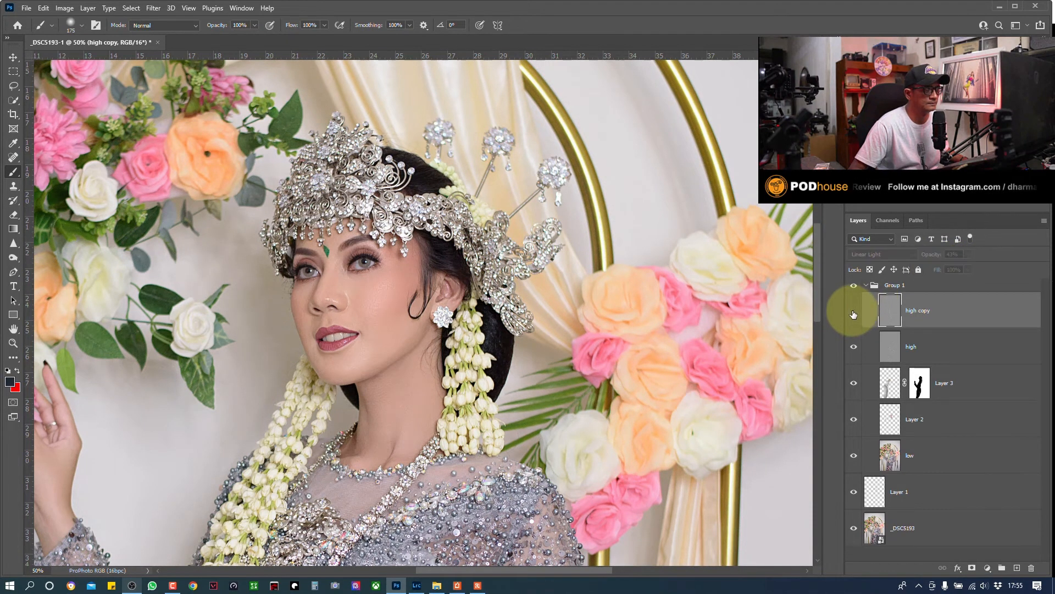
{"action": "left_click", "coordinate": [853, 313]}
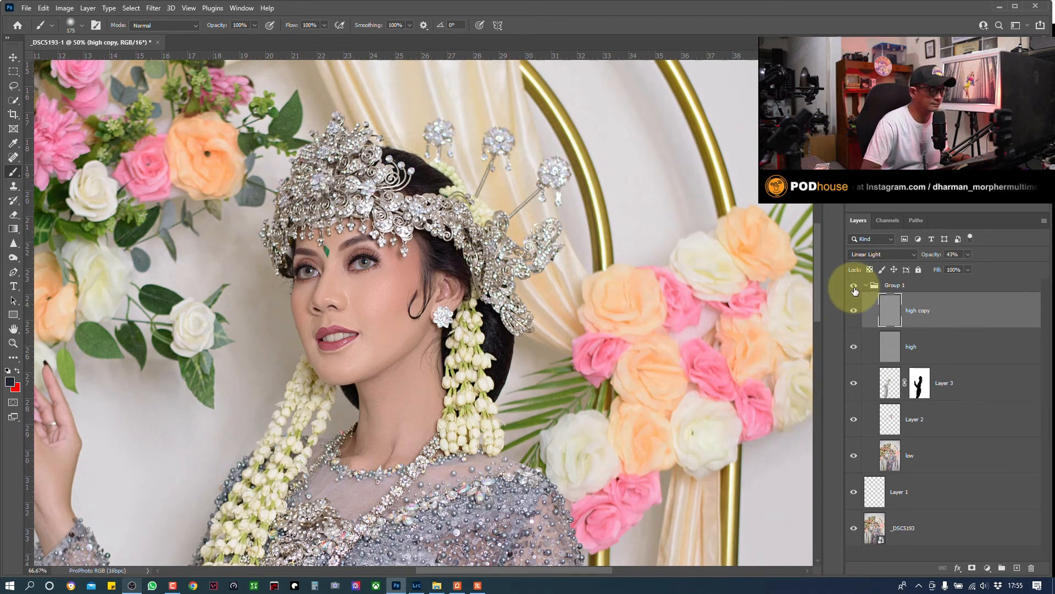
- Check the high copy layer's sharpening on the face at 200% zoom and lower its opacity further
{"action": "key", "text": "ctrl+plus"}
{"action": "key", "text": "ctrl+plus"}
{"action": "left_click_drag", "start_coordinate": [412, 271], "coordinate": [635, 418]}
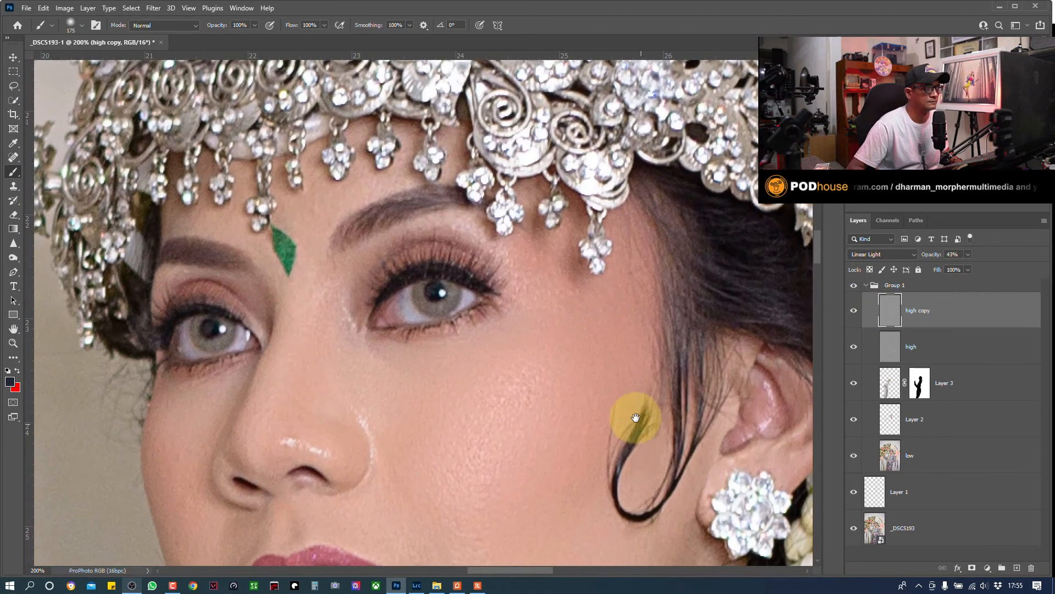
{"action": "left_click", "coordinate": [853, 313]}
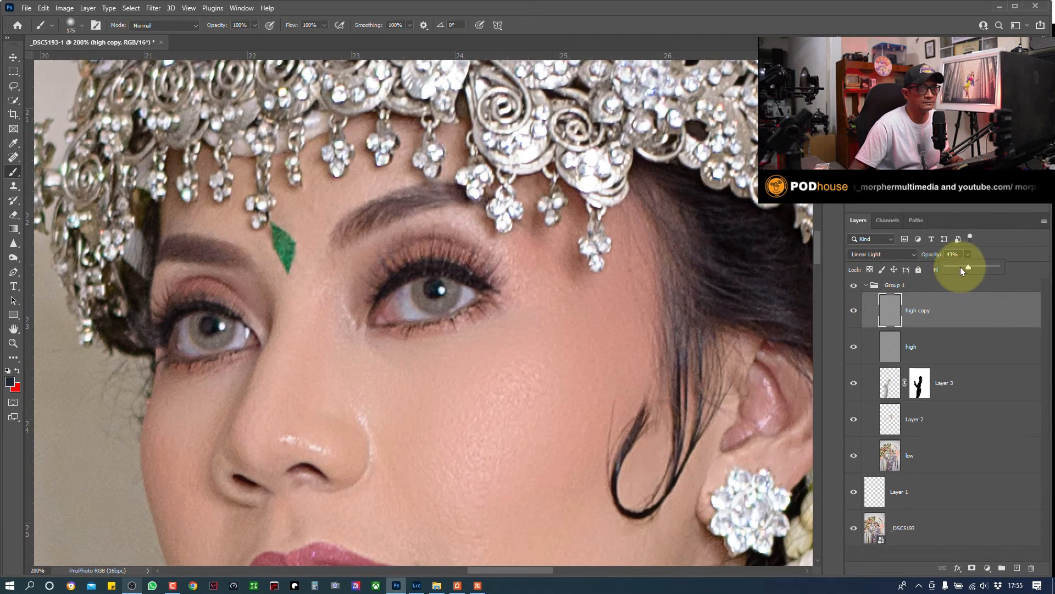
{"action": "left_click", "coordinate": [853, 312]}
{"action": "left_click", "coordinate": [854, 312]}
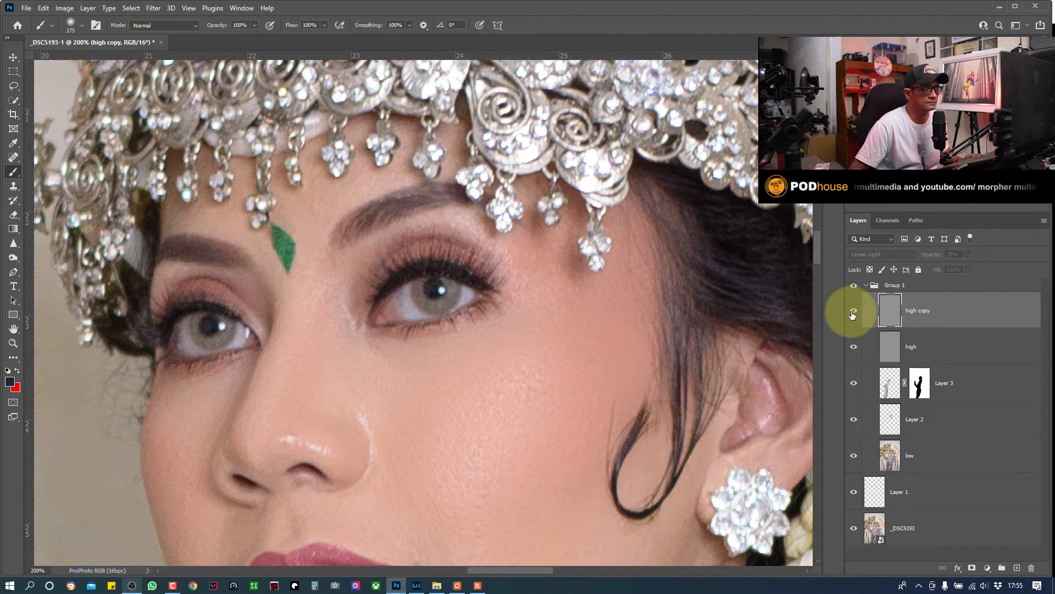
- Duplicate the original high layer again and clip the duplicate to the high layer beneath it
{"action": "left_click", "coordinate": [921, 345]}
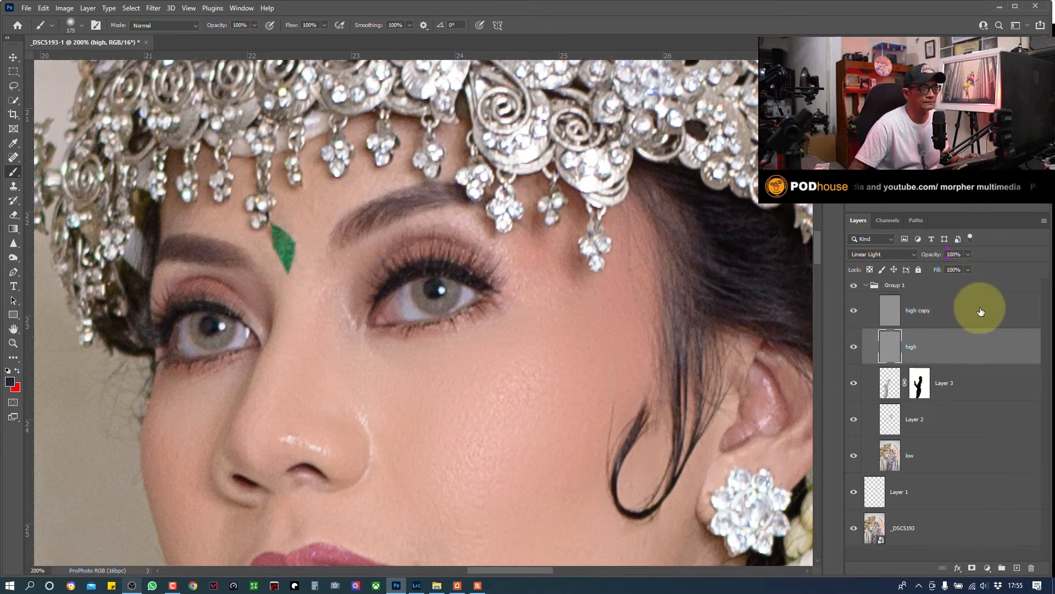
{"action": "key", "text": "ctrl+j"}
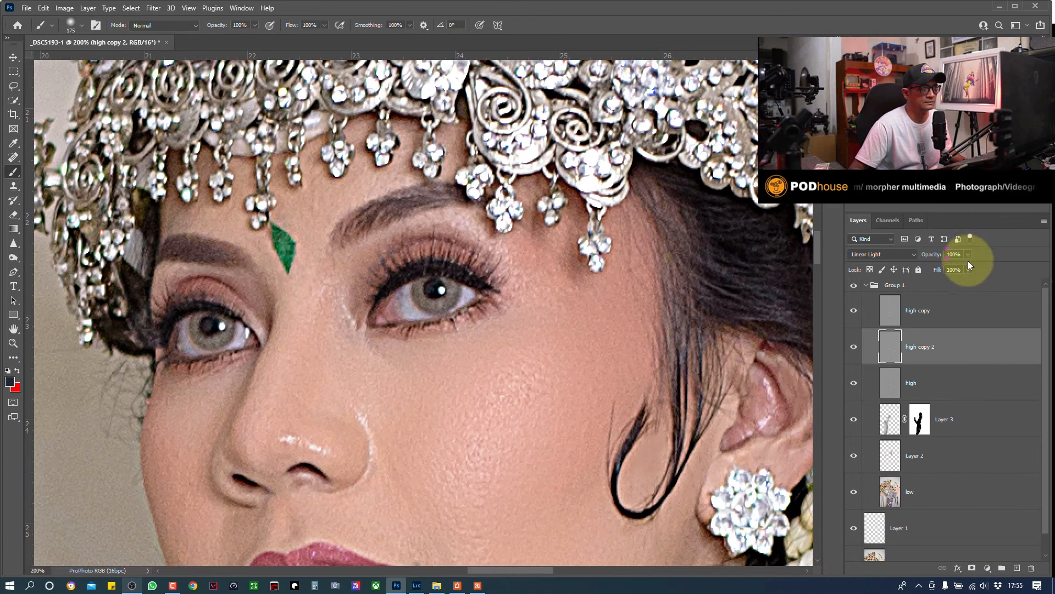
{"action": "right_click", "coordinate": [965, 343]}
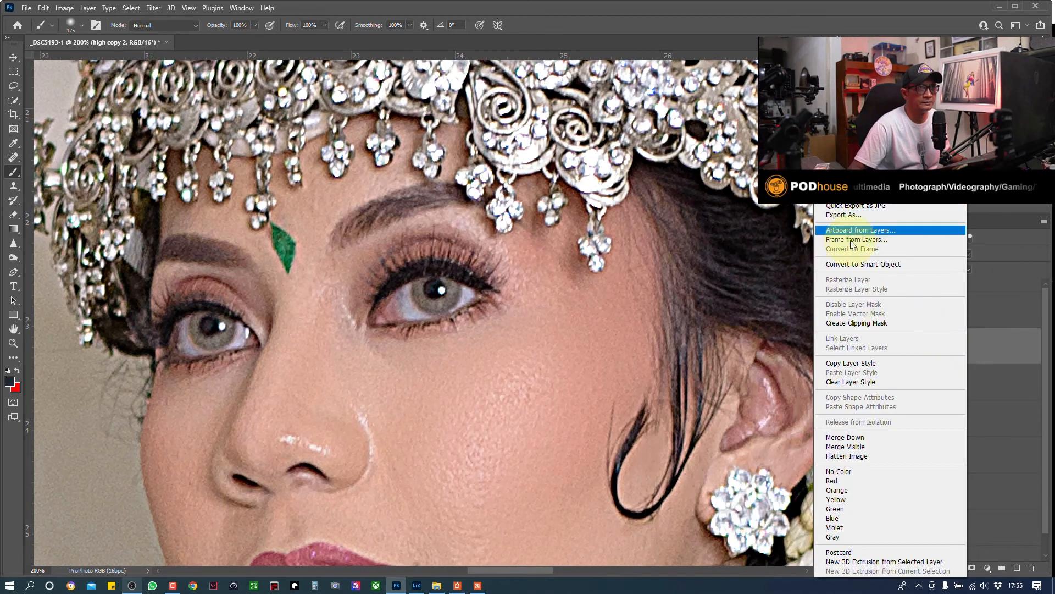
{"action": "left_click", "coordinate": [876, 323]}
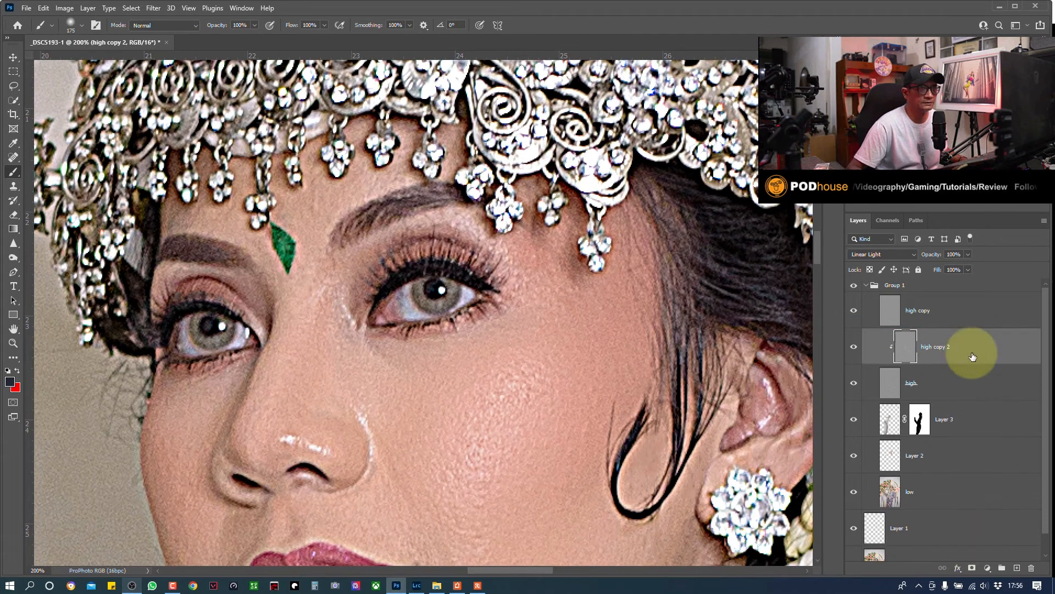
- Set the clipped high copy 2 layer to 43% opacity and add a black mask that hides its effect
{"action": "left_click", "coordinate": [967, 255]}
{"action": "left_click_drag", "start_coordinate": [965, 269], "coordinate": [940, 267]}
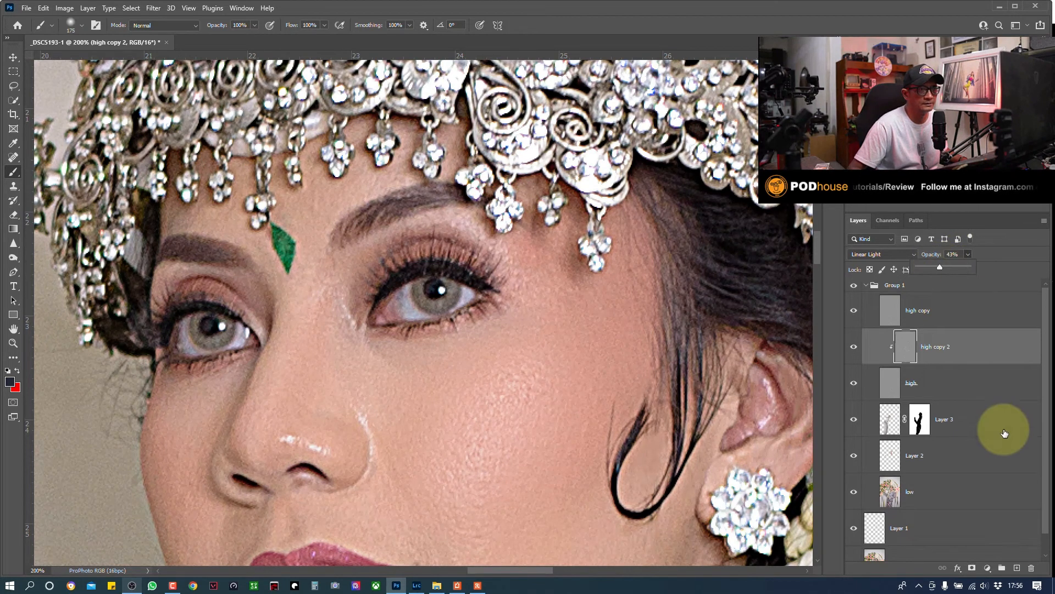
{"action": "left_click", "coordinate": [972, 566], "text": "alt"}
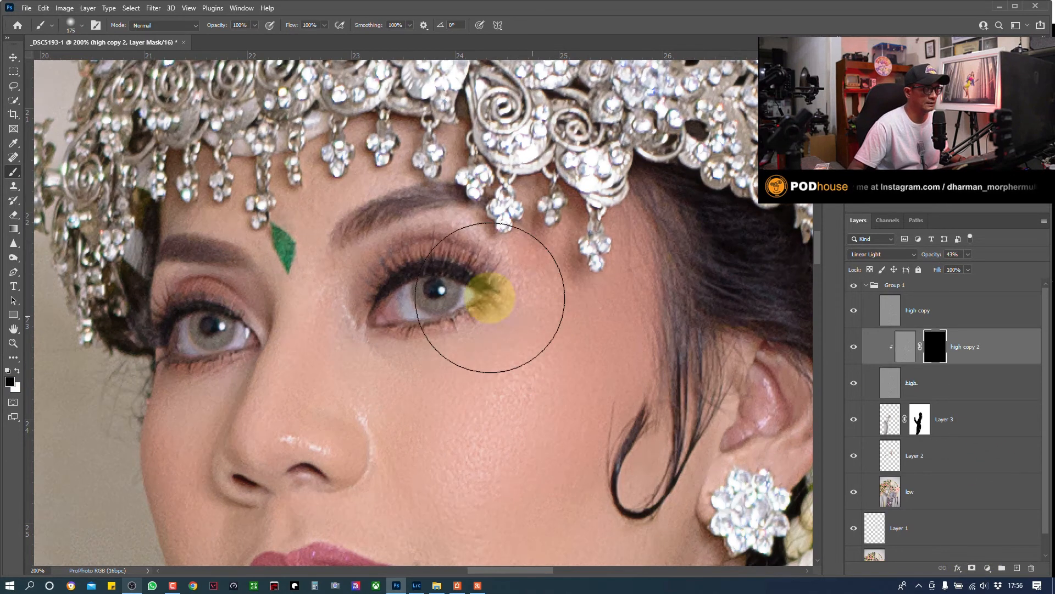
- Shrink the brush to about 20 and switch to white for revealing eye detail on the high copy 2 mask
{"action": "key", "text": "bracketleft"}
{"action": "key", "text": "bracketleft"}
{"action": "key", "text": "bracketleft"}
{"action": "key", "text": "bracketleft"}
{"action": "key", "text": "bracketleft"}
{"action": "key", "text": "bracketleft"}
{"action": "key", "text": "bracketleft"}
{"action": "key", "text": "bracketleft"}
{"action": "key", "text": "bracketleft"}
{"action": "key", "text": "bracketleft"}
{"action": "key", "text": "bracketleft"}
{"action": "key", "text": "bracketleft"}
{"action": "key", "text": "bracketleft"}
{"action": "key", "text": "bracketleft"}
{"action": "key", "text": "bracketleft"}
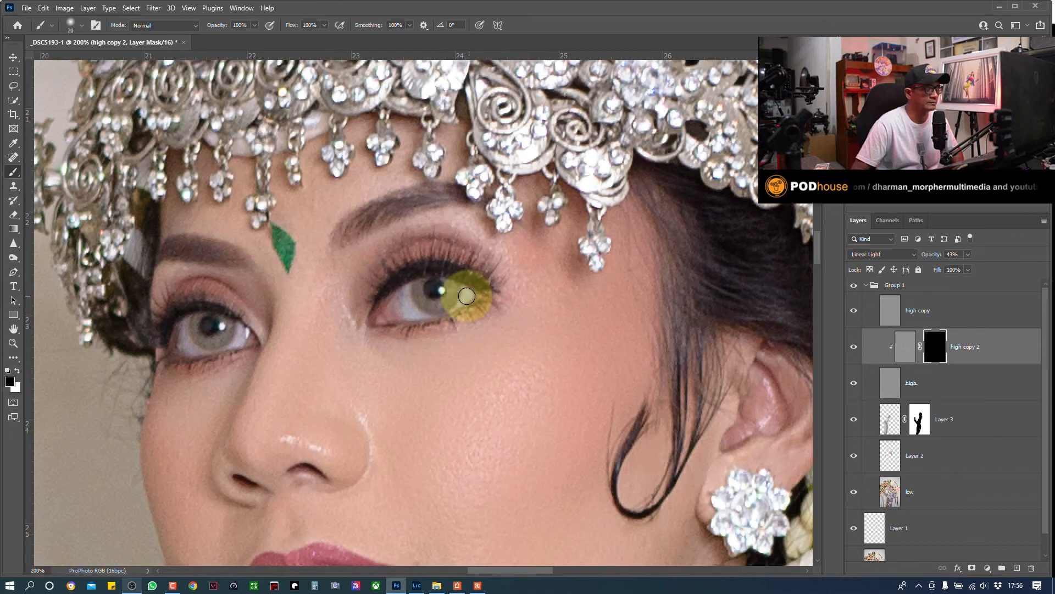
{"action": "key", "text": "bracketright"}
{"action": "key", "text": "x"}
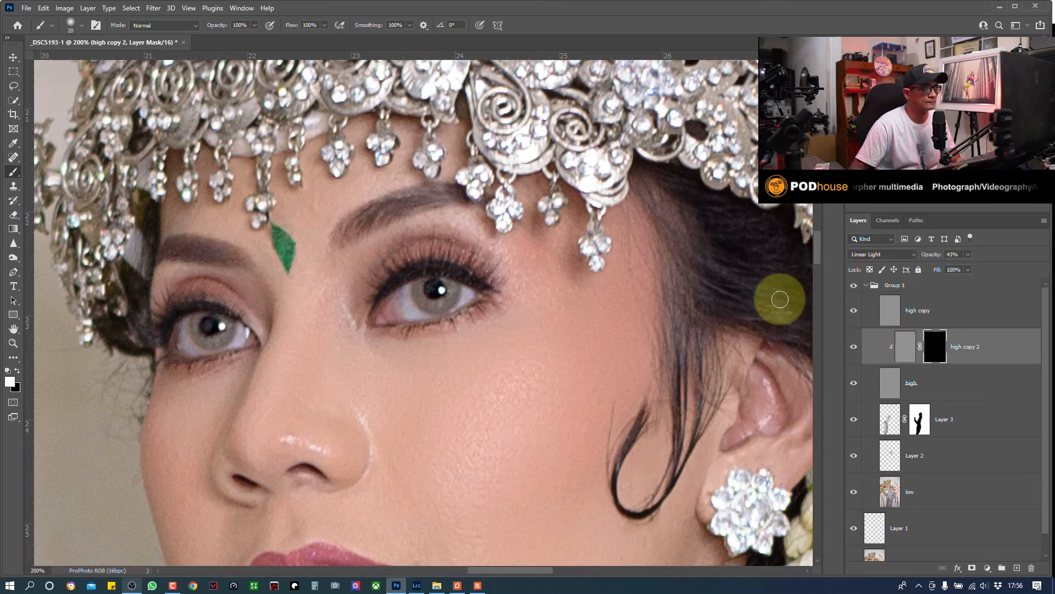
- Paint white on the high copy 2 mask at brush size 90 over the crown and the jasmine strands below the earring
{"action": "key", "text": "ctrl+minus"}
{"action": "key", "text": "ctrl+minus"}
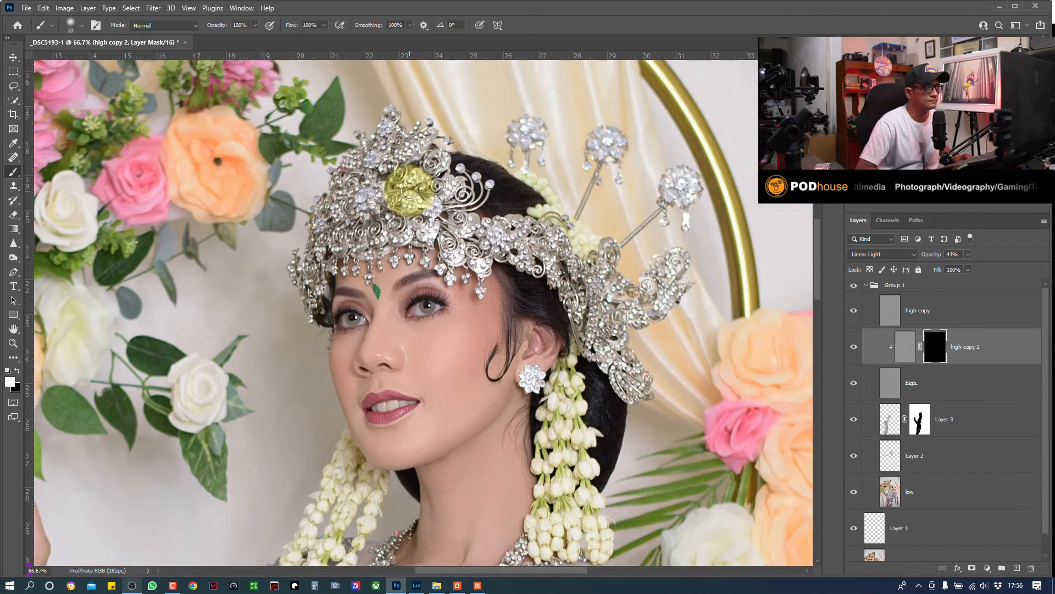
{"action": "key", "text": "bracketright"}
{"action": "key", "text": "bracketright"}
{"action": "key", "text": "bracketright"}
{"action": "key", "text": "bracketright"}
{"action": "key", "text": "bracketright"}
{"action": "key", "text": "bracketright"}
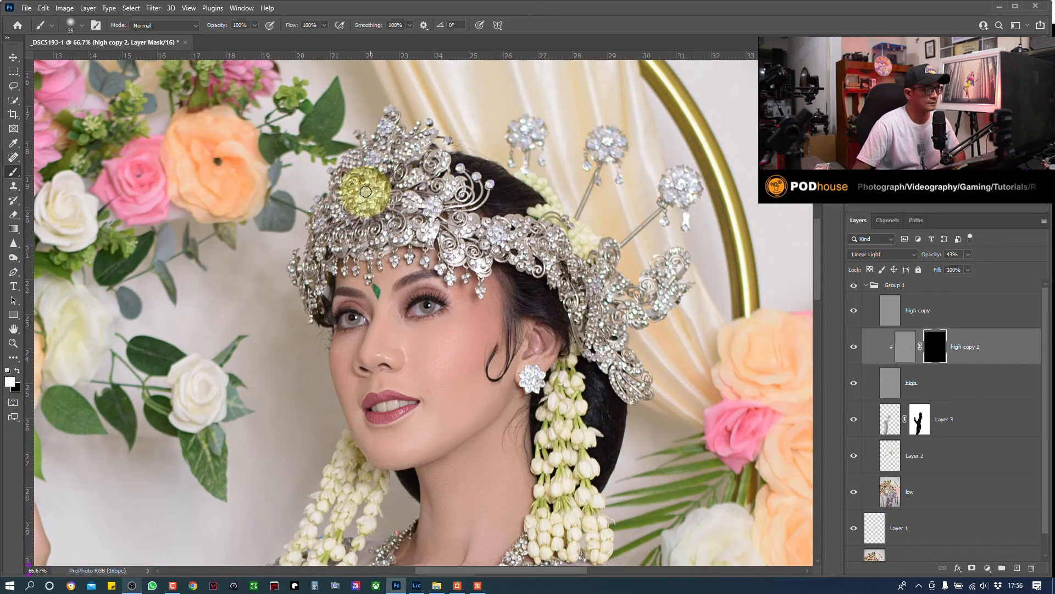
{"action": "key", "text": "bracketright"}
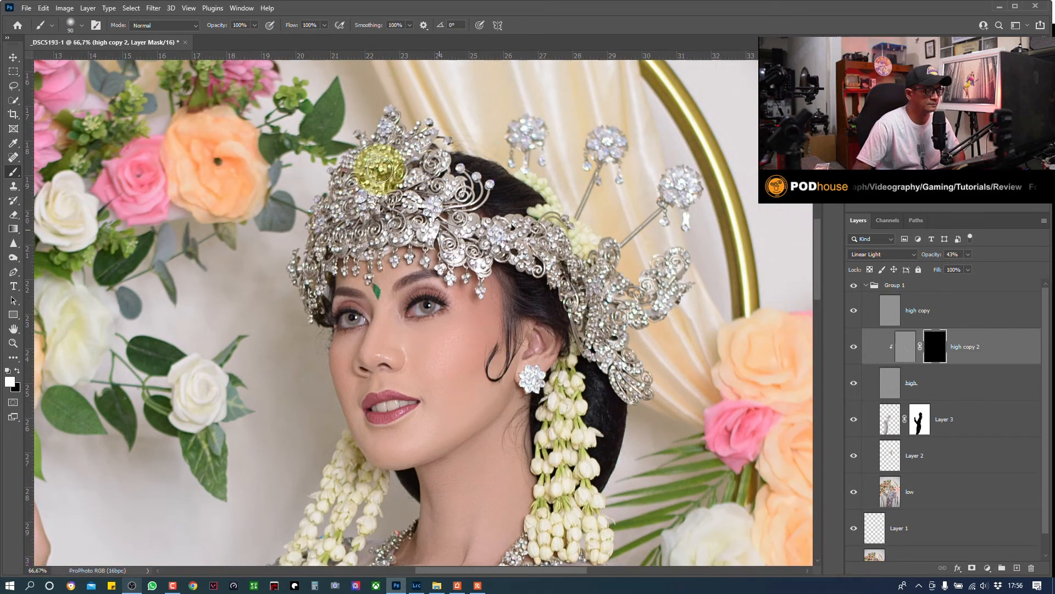
{"action": "left_click_drag", "start_coordinate": [380, 169], "coordinate": [381, 170]}
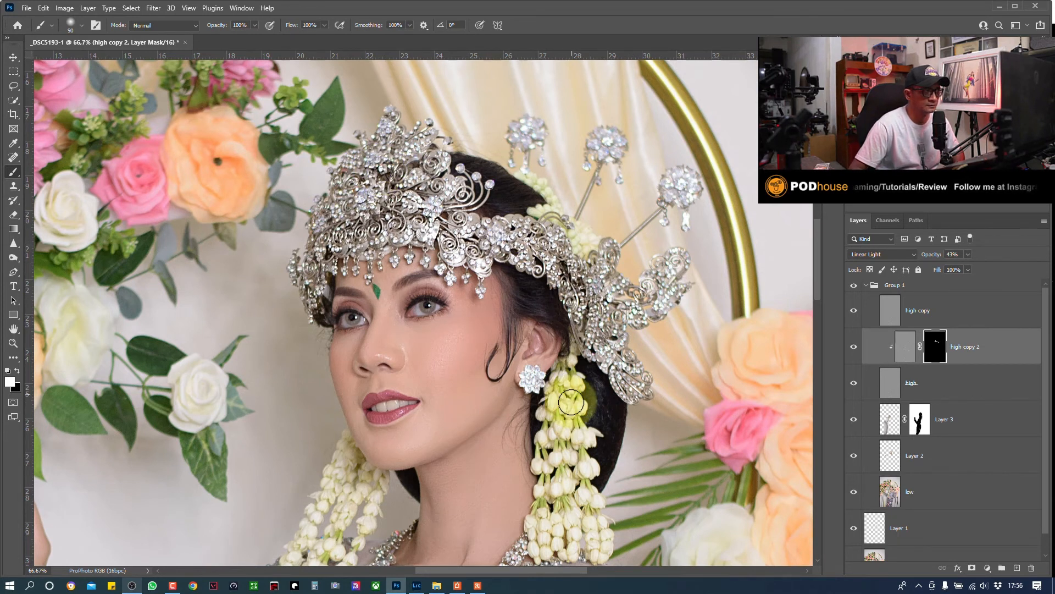
{"action": "left_click_drag", "start_coordinate": [571, 402], "coordinate": [565, 456]}
- Lower the skin-smoothing Layer 2's opacity to 57% and compare the skin with the layer hidden and shown
{"action": "left_click_drag", "start_coordinate": [437, 347], "coordinate": [460, 166]}
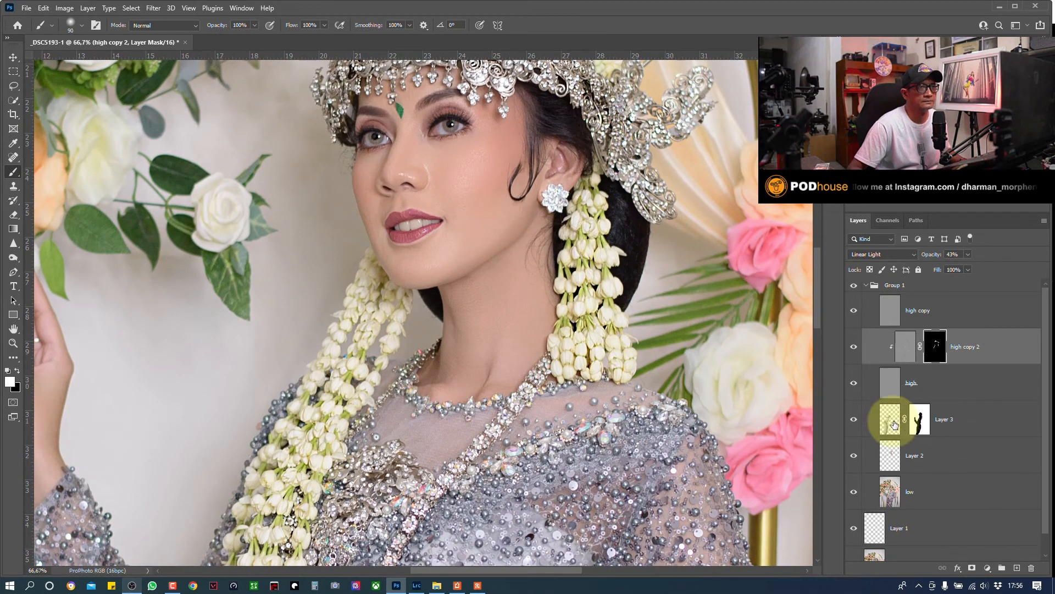
{"action": "left_click", "coordinate": [854, 456]}
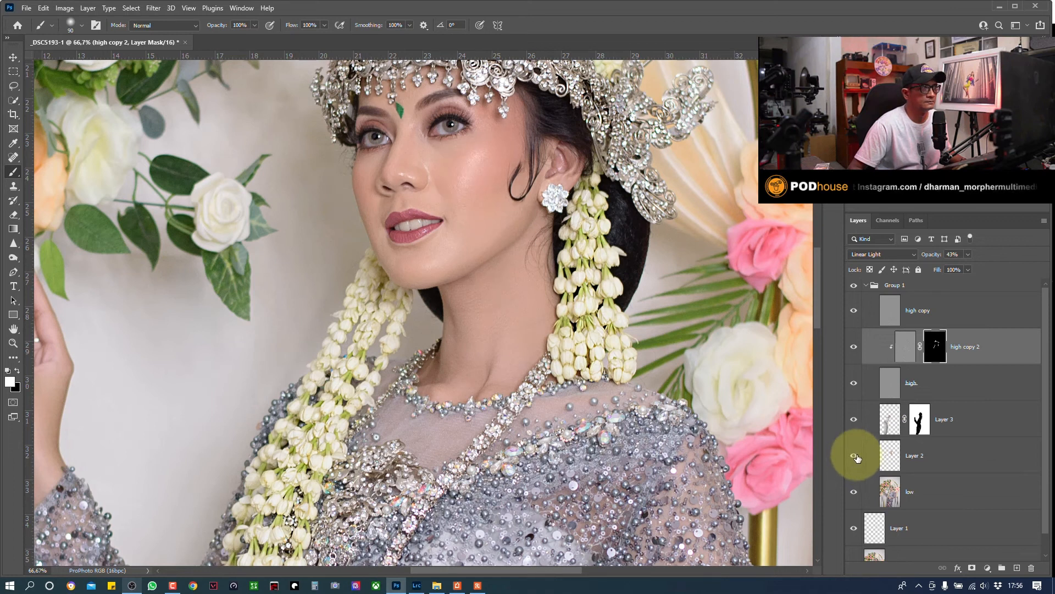
{"action": "left_click", "coordinate": [945, 460]}
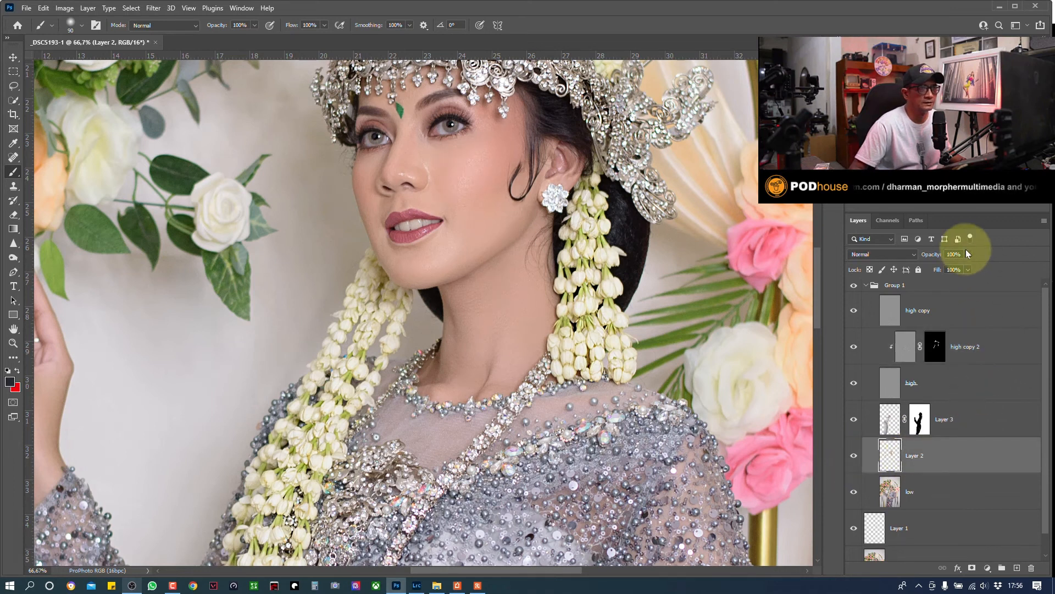
{"action": "left_click_drag", "start_coordinate": [966, 269], "coordinate": [949, 266]}
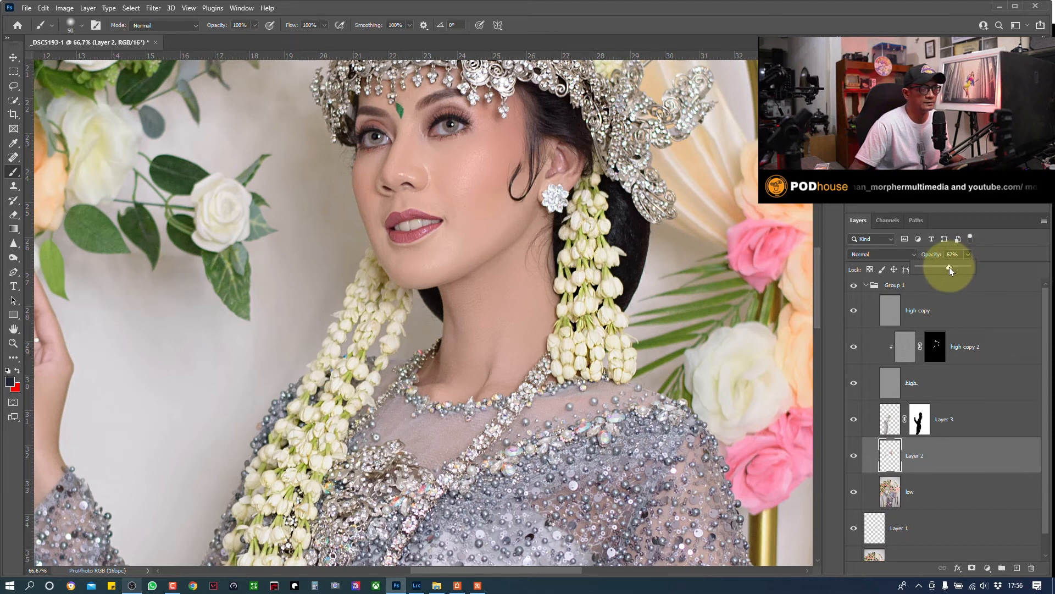
{"action": "left_click", "coordinate": [854, 455]}
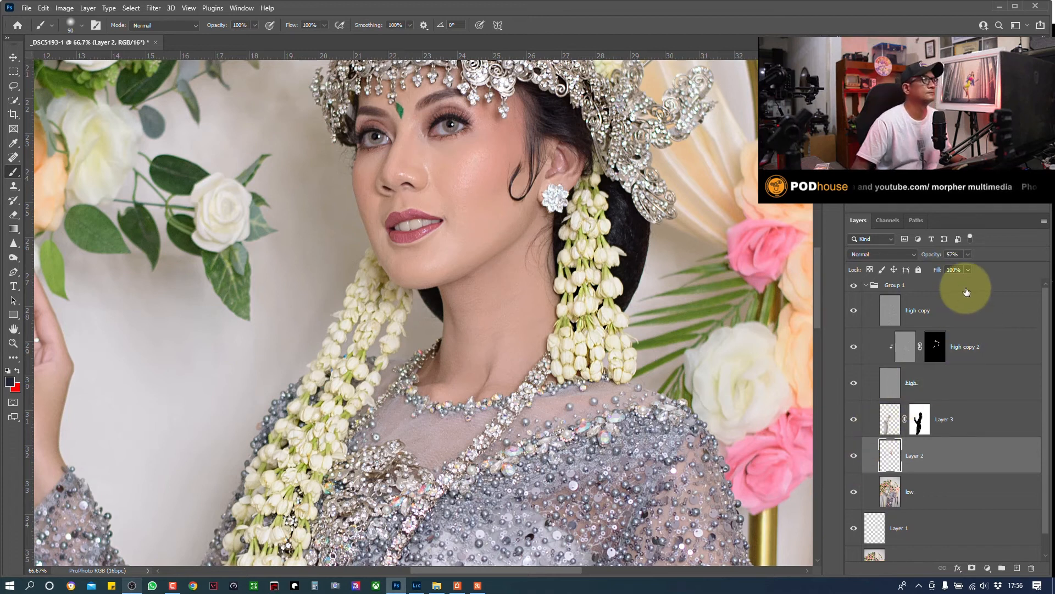
- Collapse Group 1 and review the whole portrait, briefly expanding the group to look over its layers
{"action": "left_click", "coordinate": [929, 285]}
{"action": "left_click", "coordinate": [866, 285]}
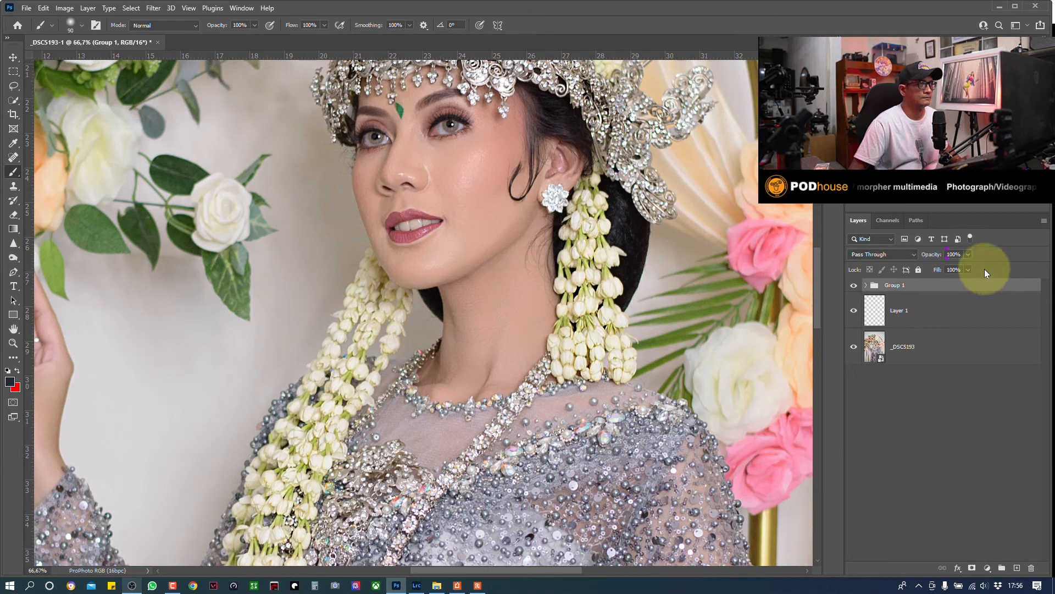
{"action": "key", "text": "ctrl+minus"}
{"action": "key", "text": "ctrl+minus"}
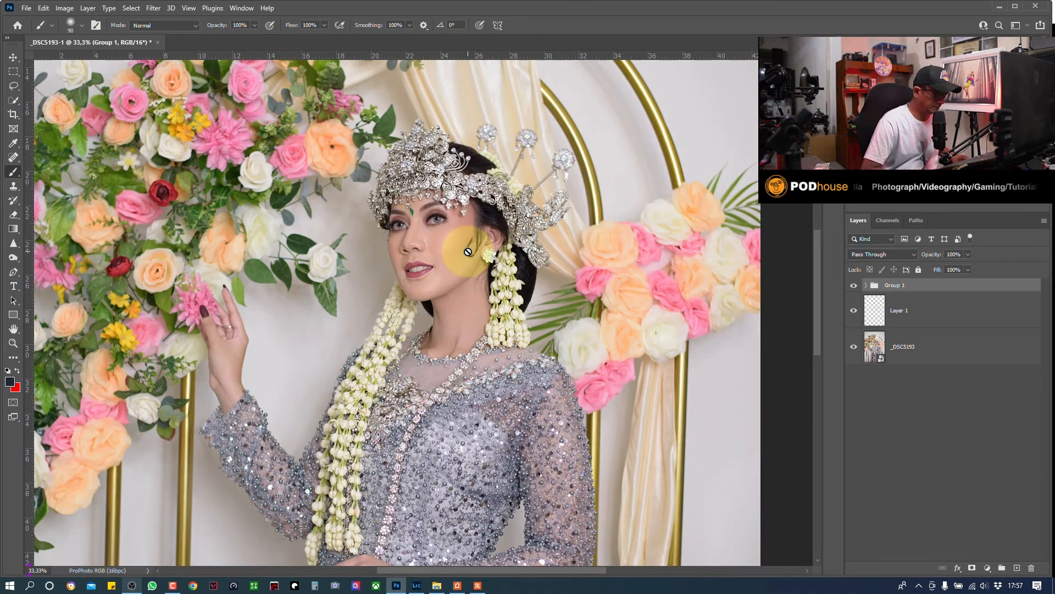
{"action": "key", "text": "ctrl+minus"}
{"action": "key", "text": "ctrl+minus"}
{"action": "key", "text": "ctrl+minus"}
{"action": "key", "text": "ctrl+plus"}
{"action": "key", "text": "ctrl+minus"}
{"action": "key", "text": "ctrl+plus"}
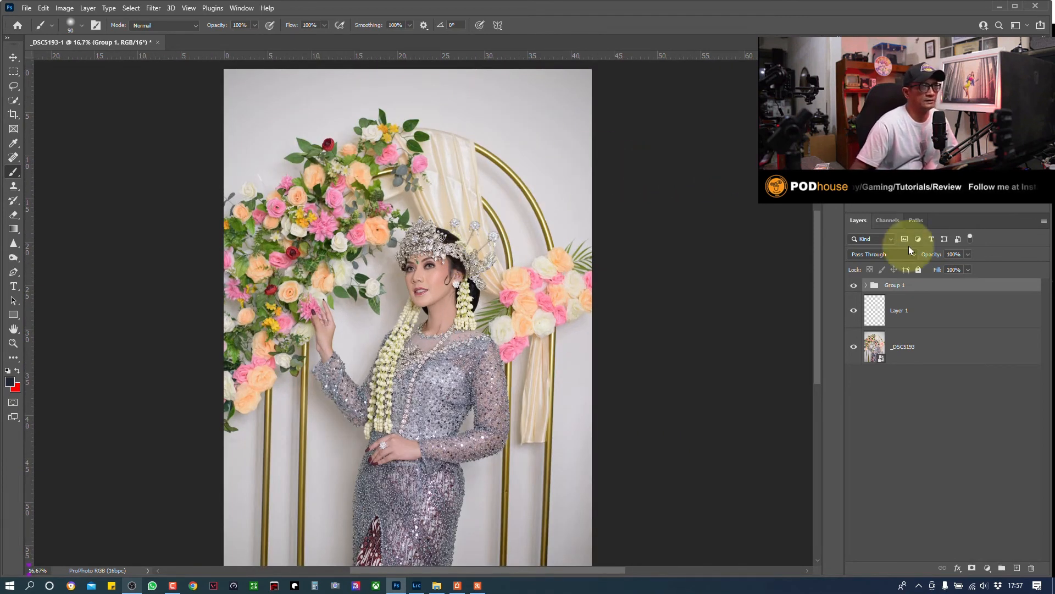
{"action": "left_click", "coordinate": [865, 286]}
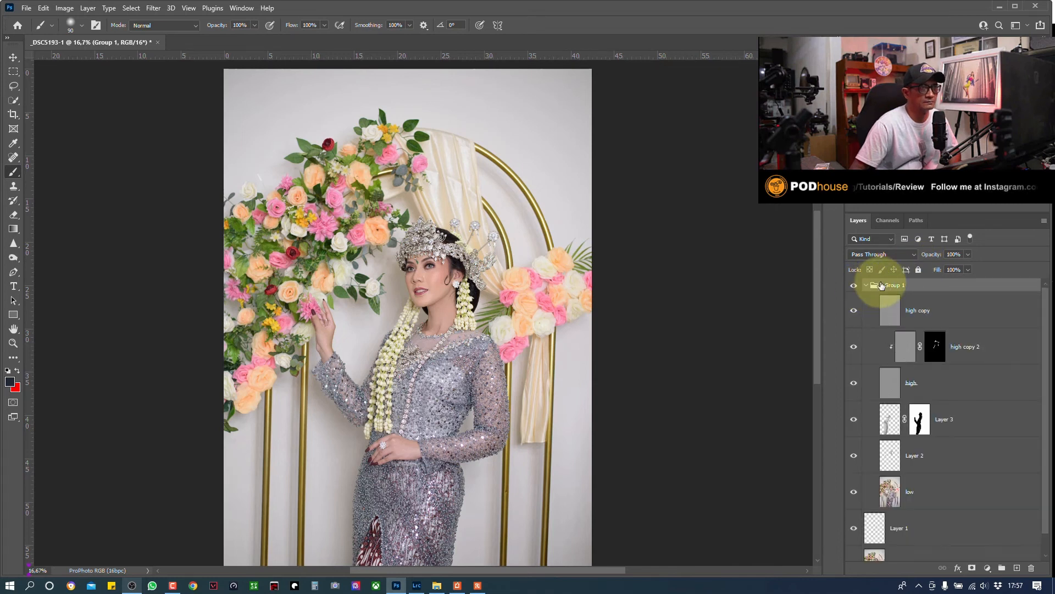
{"action": "left_click", "coordinate": [866, 286]}
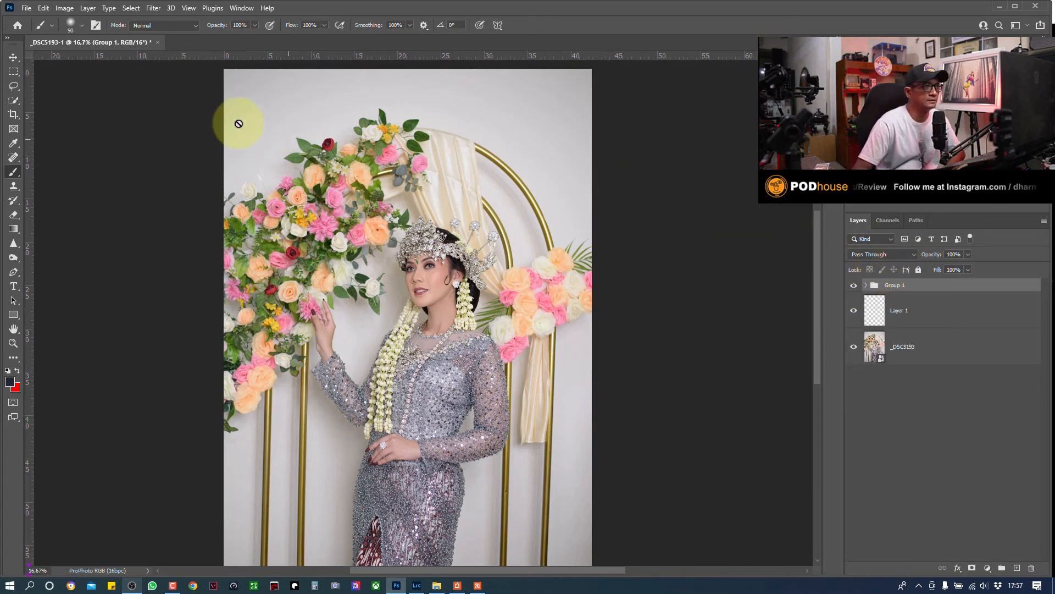
- Open supported layers 3.psd from the Supported Layers folder and return to the portrait document
{"action": "left_click", "coordinate": [30, 14]}
{"action": "left_click", "coordinate": [43, 32]}
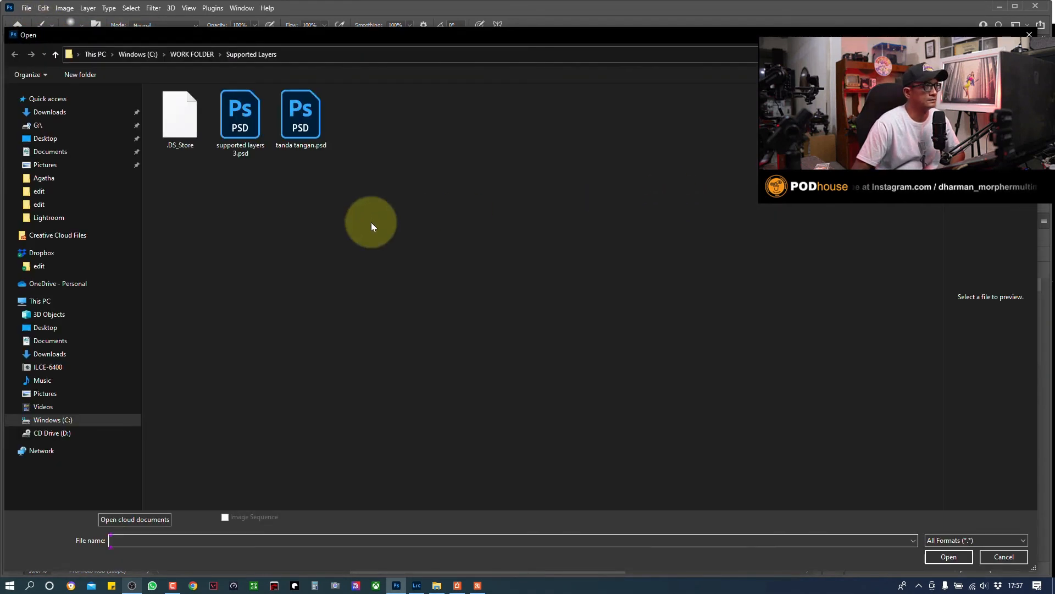
{"action": "left_click_drag", "start_coordinate": [232, 192], "coordinate": [388, 128]}
{"action": "left_click", "coordinate": [948, 556]}
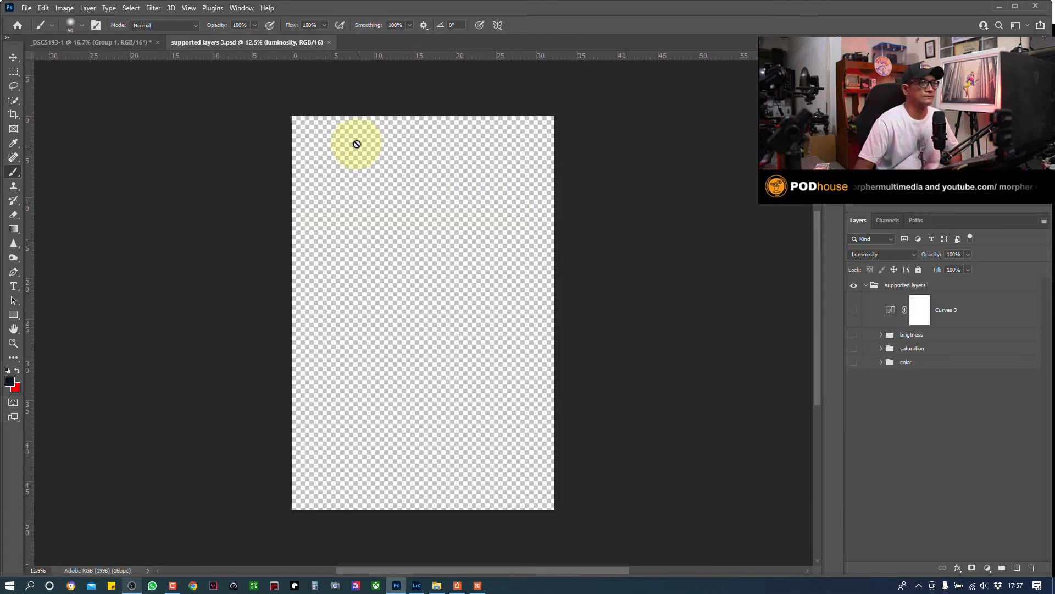
{"action": "left_click", "coordinate": [112, 43]}
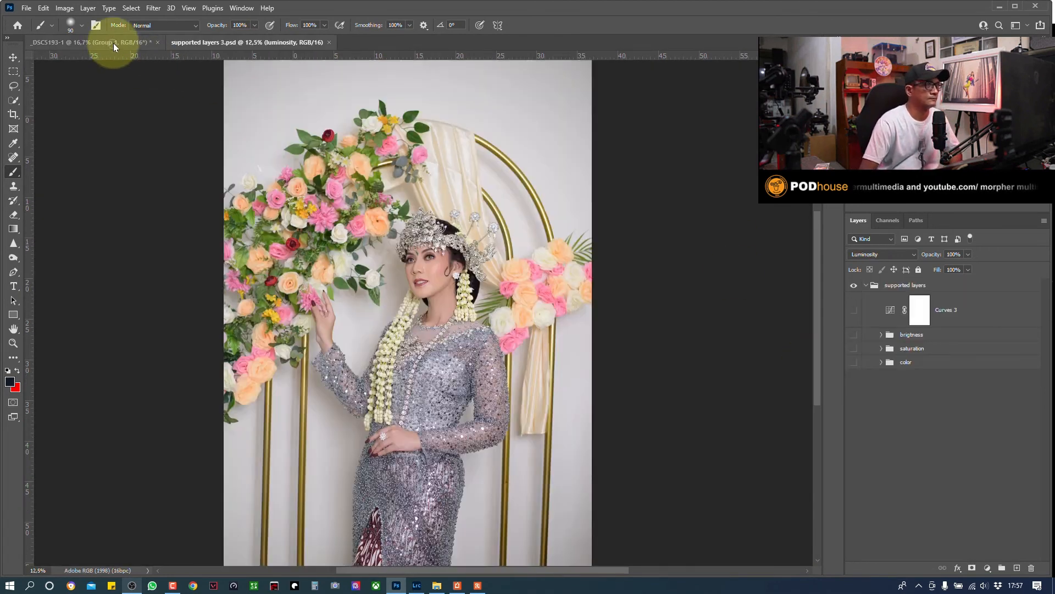
- Add a Curves adjustment layer above Group 1 and brighten the midtones with a point at input 111, output 150
{"action": "left_click", "coordinate": [992, 569]}
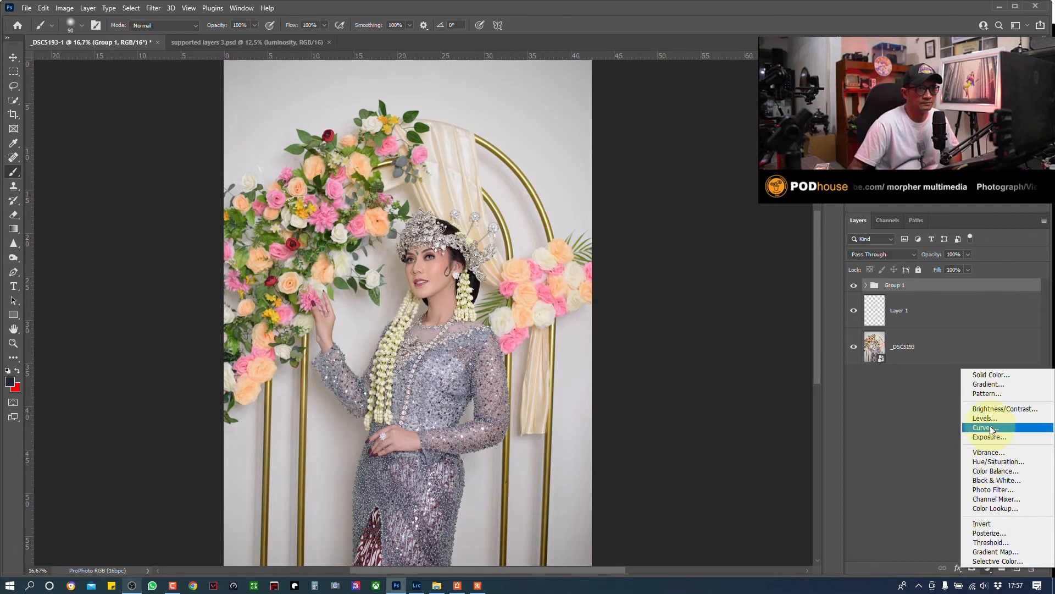
{"action": "left_click", "coordinate": [992, 428]}
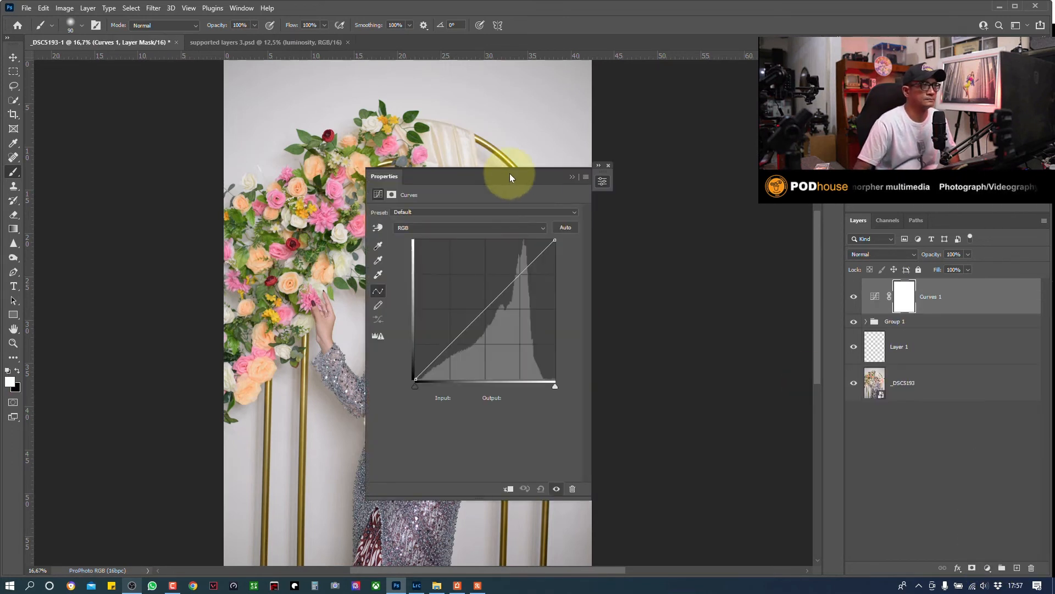
{"action": "left_click_drag", "start_coordinate": [509, 174], "coordinate": [795, 192]}
{"action": "key", "text": "ctrl+plus"}
{"action": "key", "text": "ctrl+plus"}
{"action": "key", "text": "ctrl+plus"}
{"action": "key", "text": "ctrl+plus"}
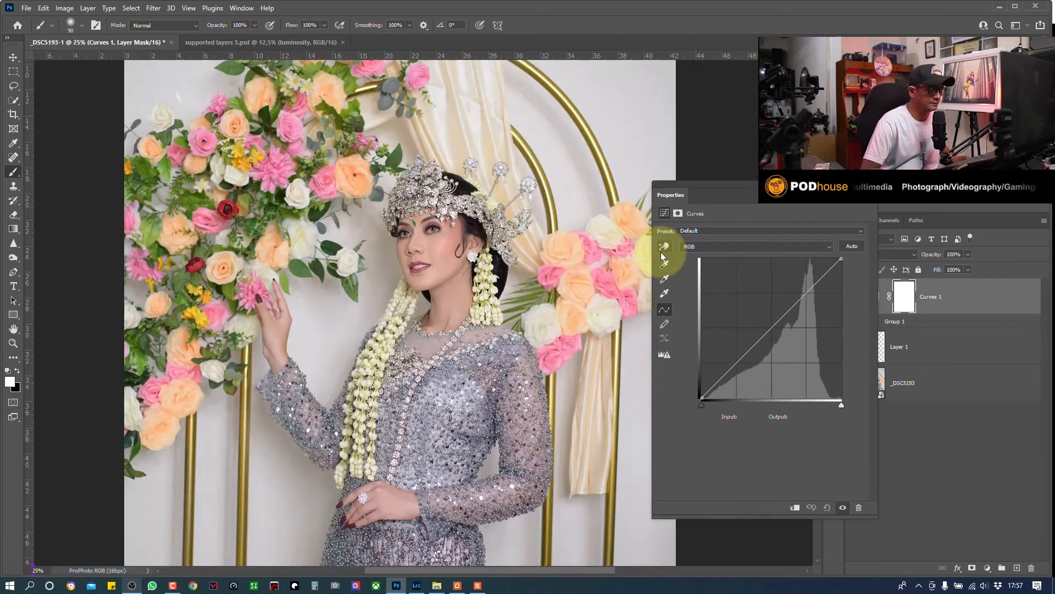
{"action": "key", "text": "ctrl+plus"}
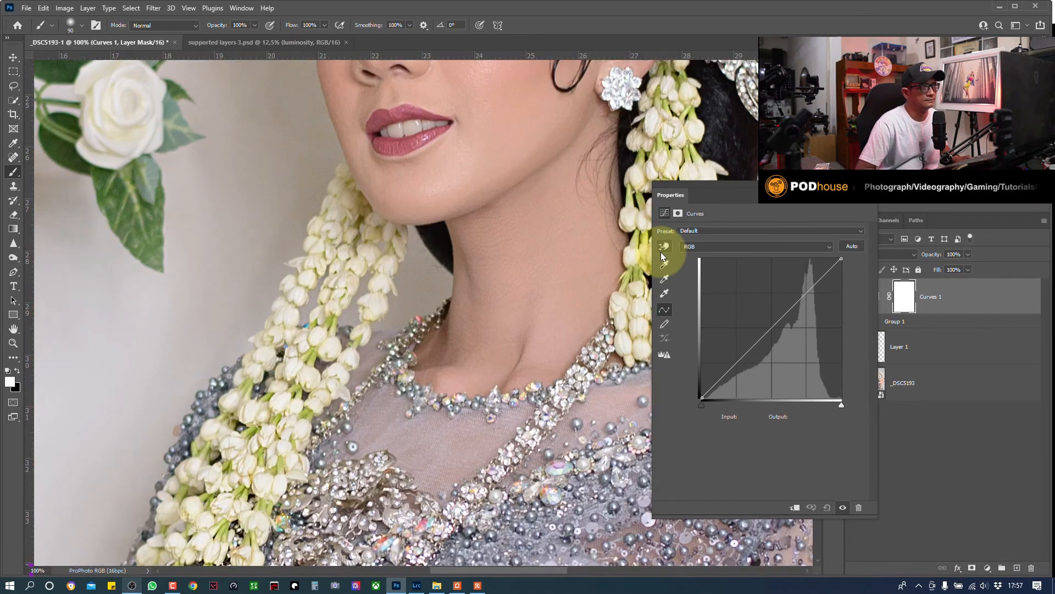
{"action": "left_click_drag", "start_coordinate": [426, 200], "coordinate": [339, 377]}
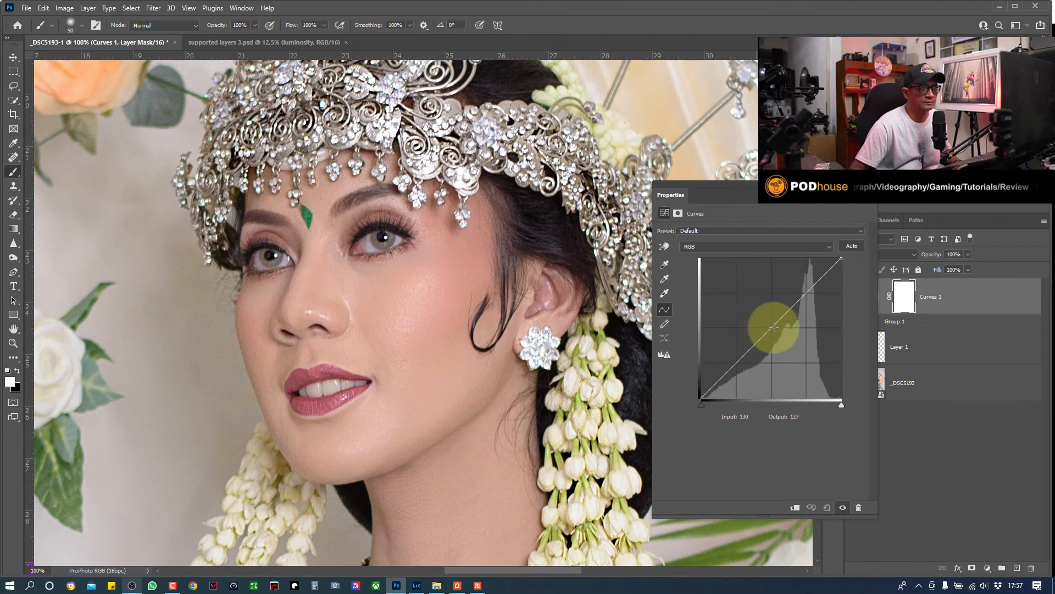
{"action": "left_click_drag", "start_coordinate": [758, 308], "coordinate": [762, 316]}
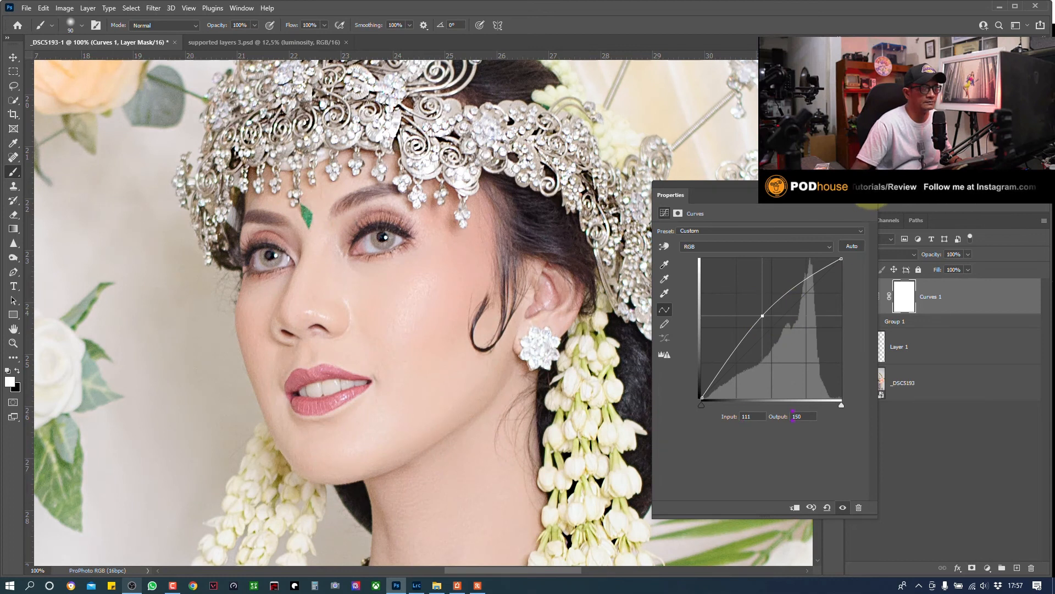
{"action": "left_click", "coordinate": [872, 184]}
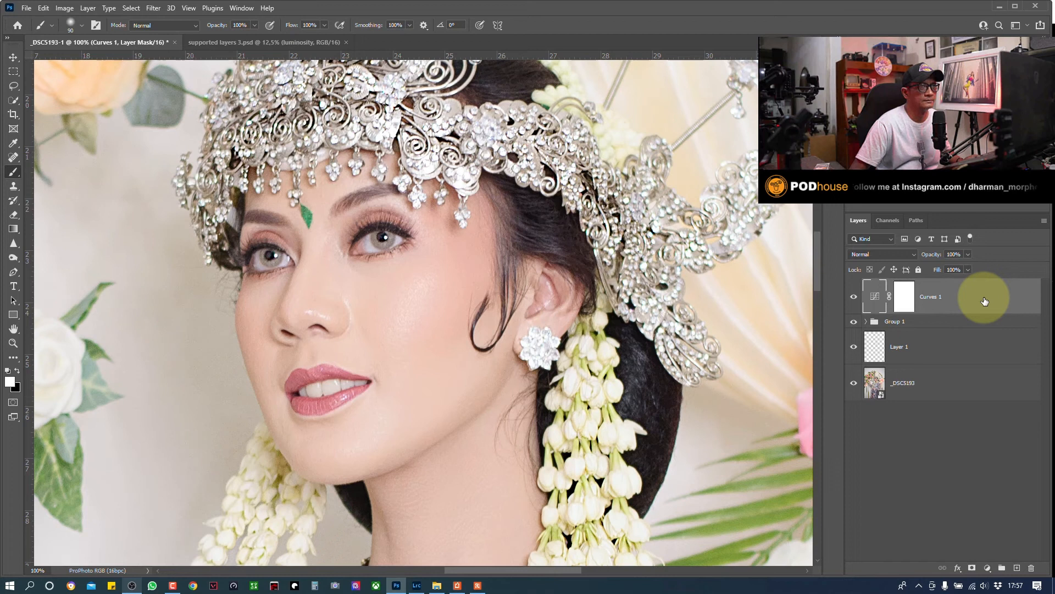
- Restrict the Curves 1 layer to highlights using Blend If, splitting the Underlying Layer's dark slider to 160 / 200
{"action": "double_click", "coordinate": [985, 301]}
{"action": "left_click_drag", "start_coordinate": [776, 383], "coordinate": [878, 388]}
{"action": "key", "text": "alt"}
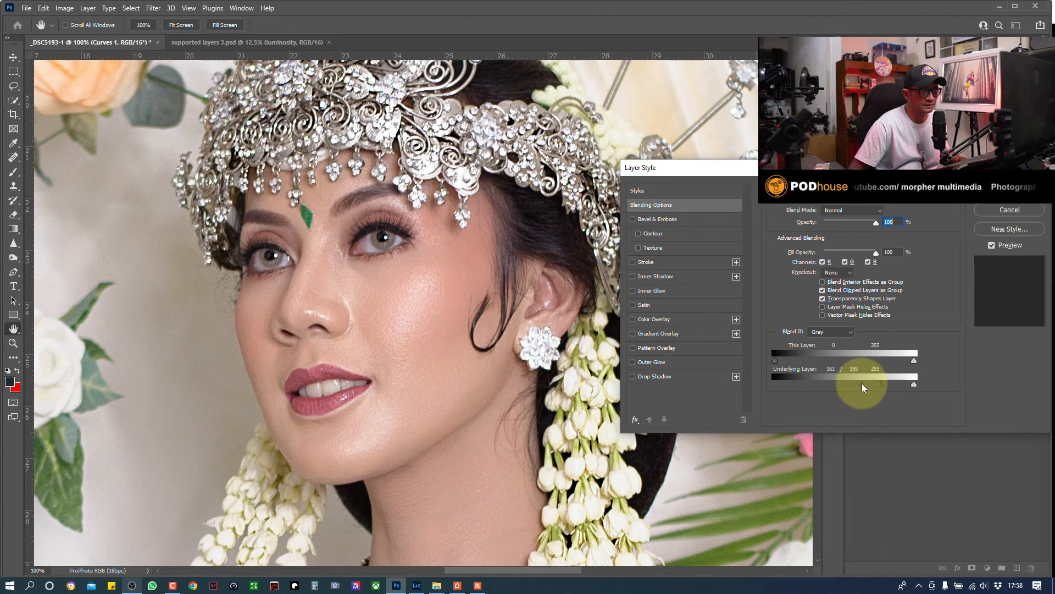
{"action": "left_click_drag", "start_coordinate": [853, 388], "coordinate": [851, 388]}
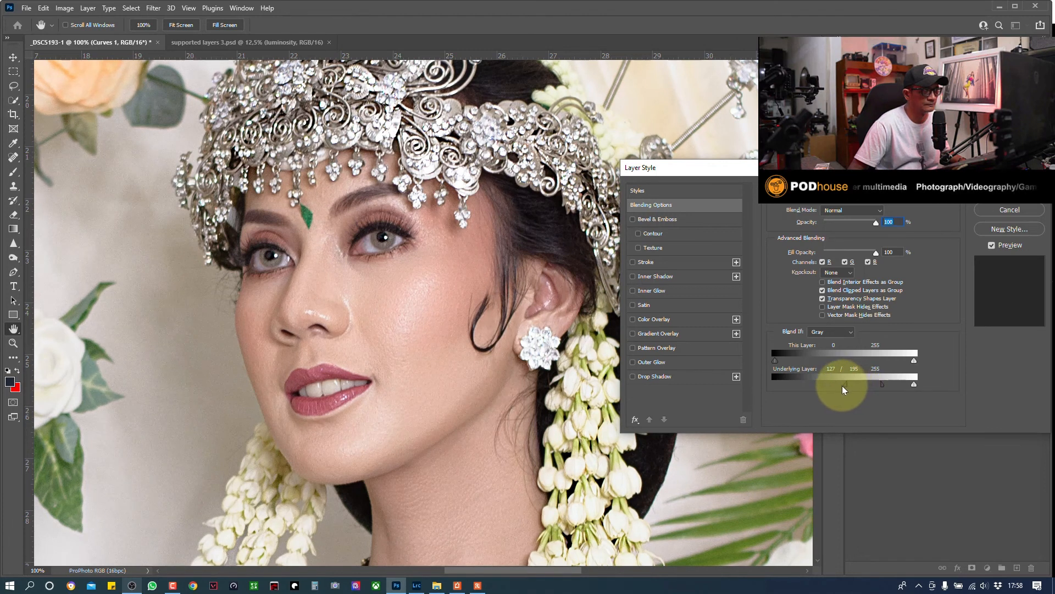
{"action": "left_click_drag", "start_coordinate": [853, 389], "coordinate": [860, 389]}
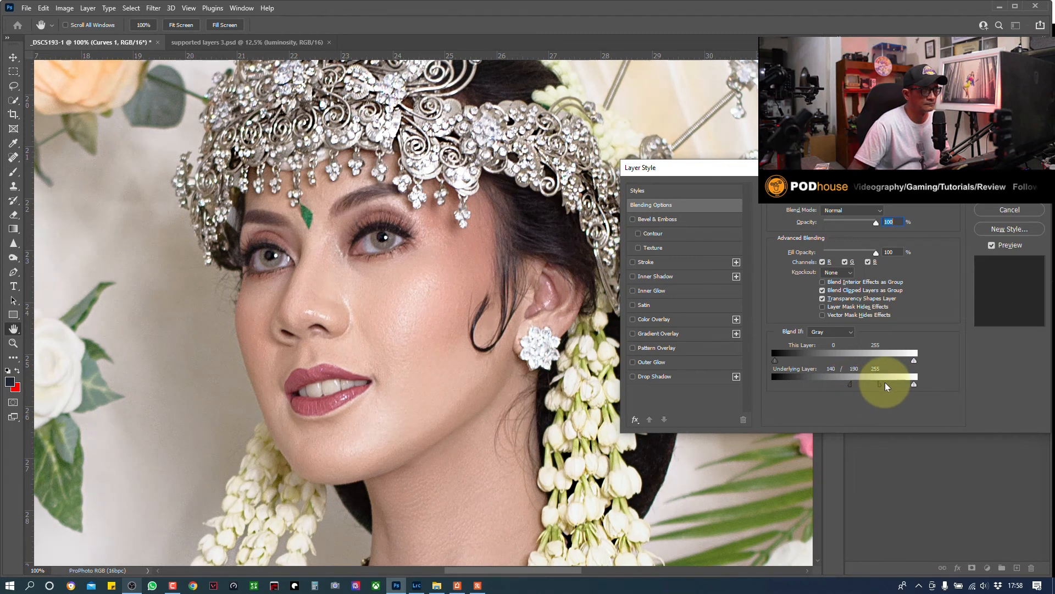
{"action": "left_click_drag", "start_coordinate": [909, 383], "coordinate": [862, 386]}
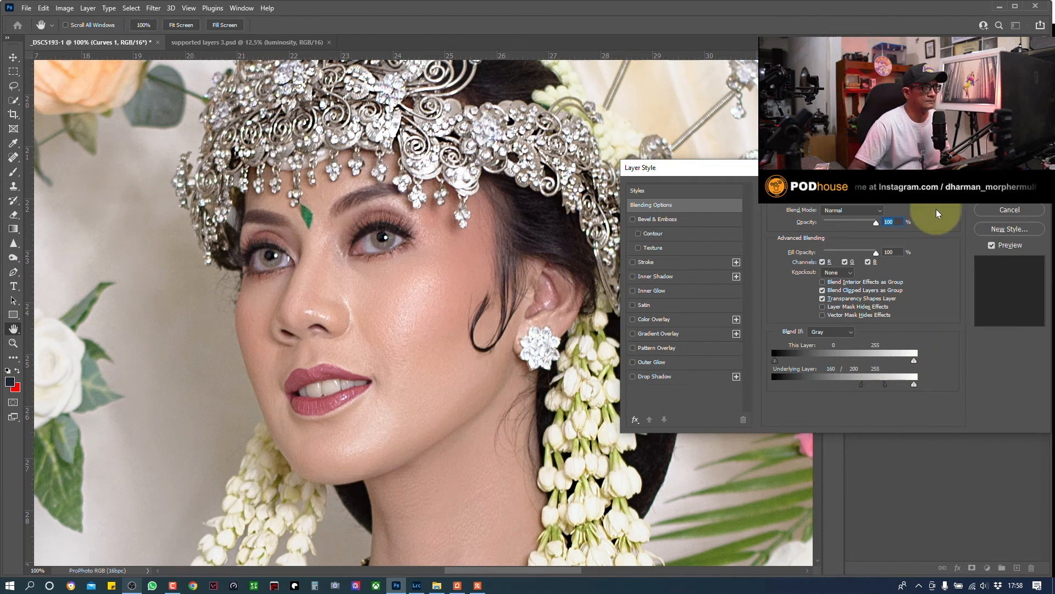
{"action": "left_click", "coordinate": [1010, 192]}
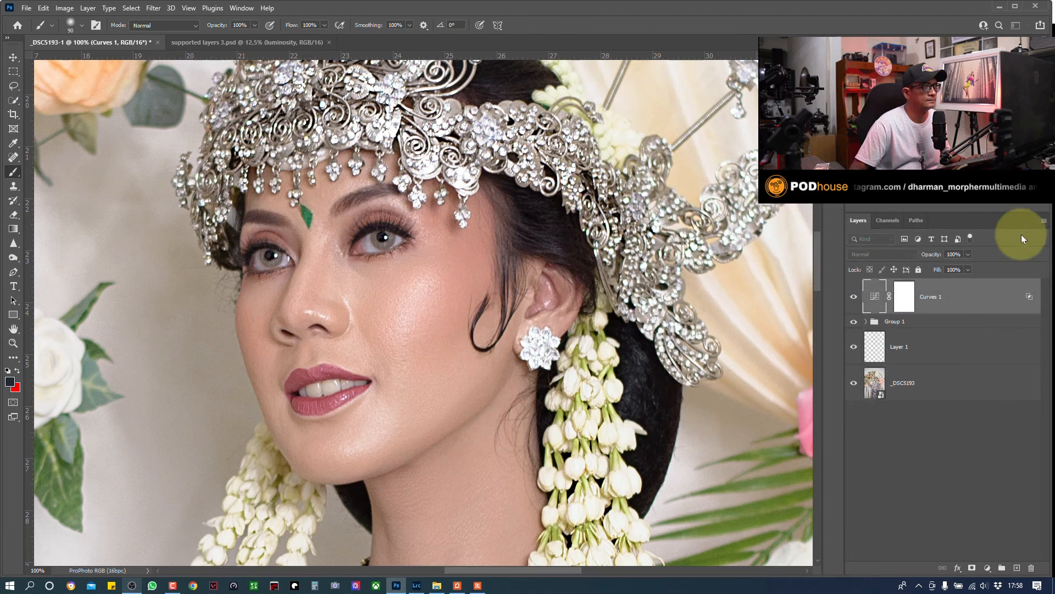
- Lower the Curves 1 layer's opacity to 66% and compare the whole portrait with the layer hidden and shown
{"action": "left_click", "coordinate": [854, 298]}
{"action": "left_click", "coordinate": [854, 298]}
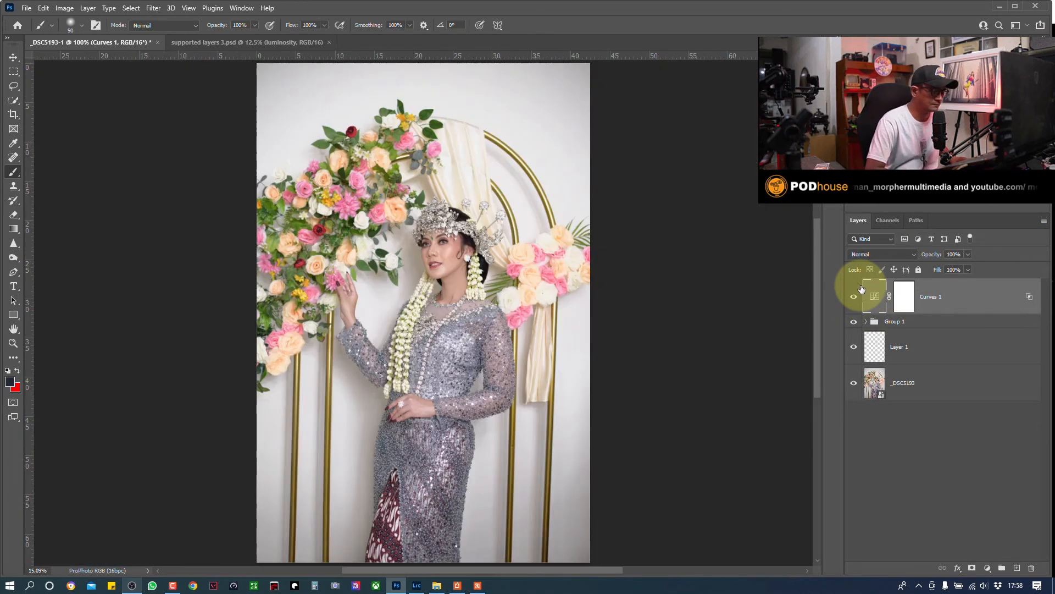
{"action": "key", "text": "ctrl+0"}
{"action": "left_click", "coordinate": [968, 268]}
{"action": "left_click_drag", "start_coordinate": [967, 269], "coordinate": [951, 266]}
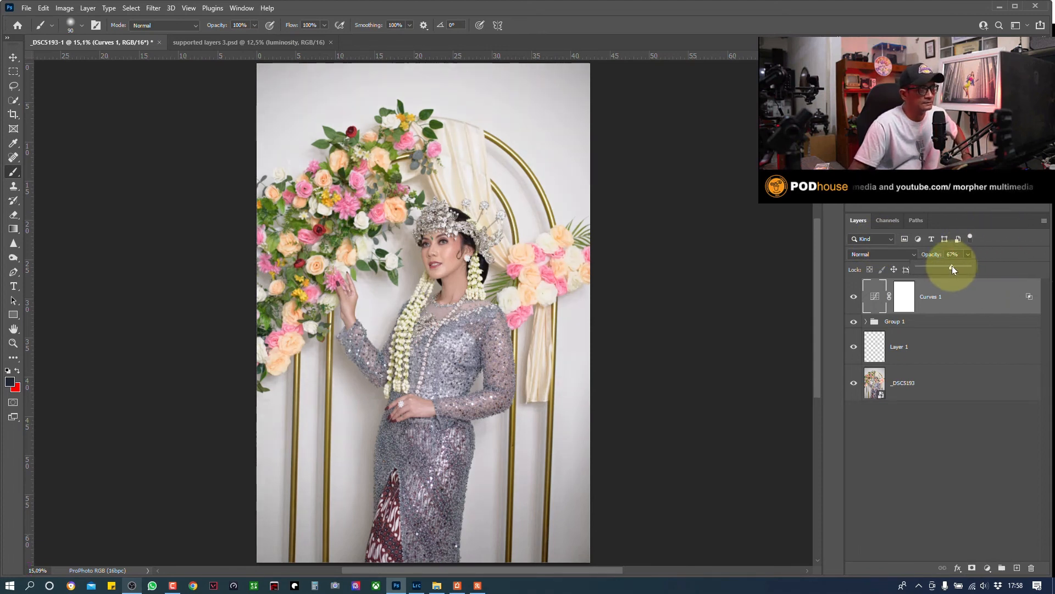
{"action": "left_click", "coordinate": [852, 306]}
{"action": "left_click", "coordinate": [853, 306]}
{"action": "left_click", "coordinate": [853, 305]}
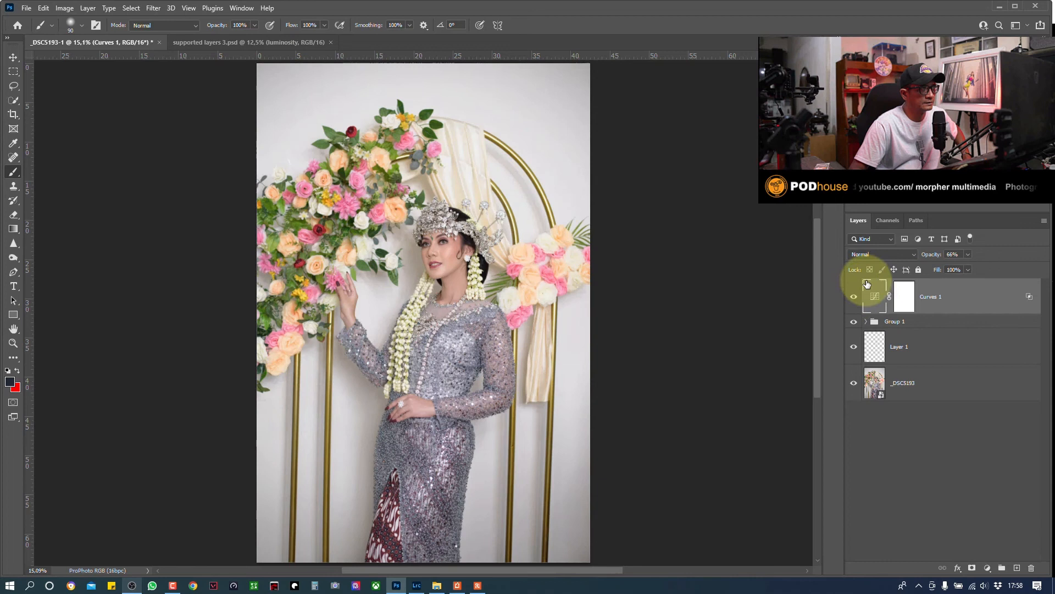
- Select the Curves 1 mask, reset the default colours and invert the mask to black
{"action": "left_click", "coordinate": [904, 296]}
{"action": "key", "text": "d"}
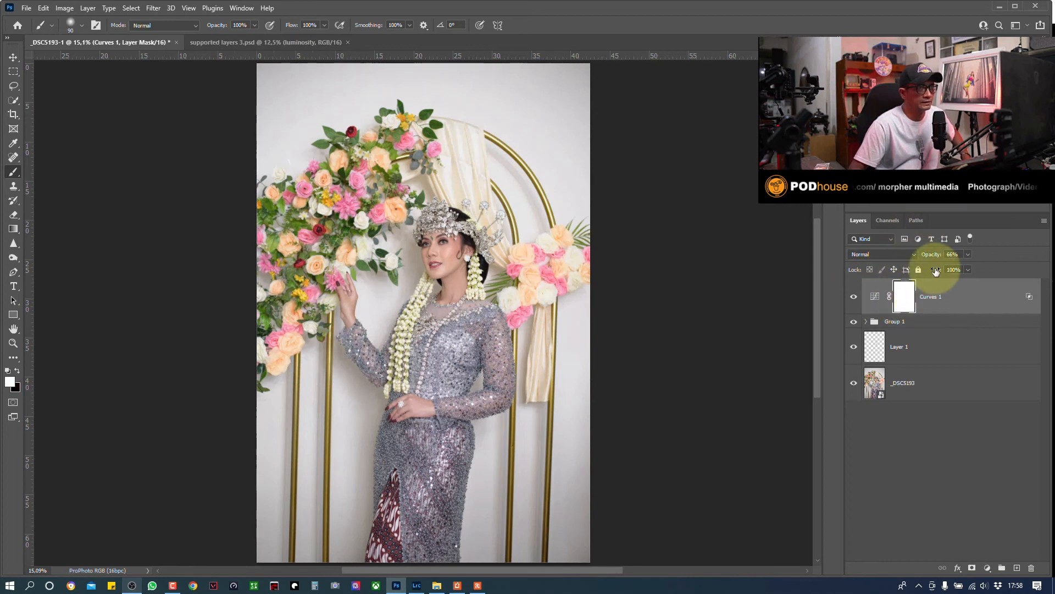
{"action": "left_click", "coordinate": [466, 292]}
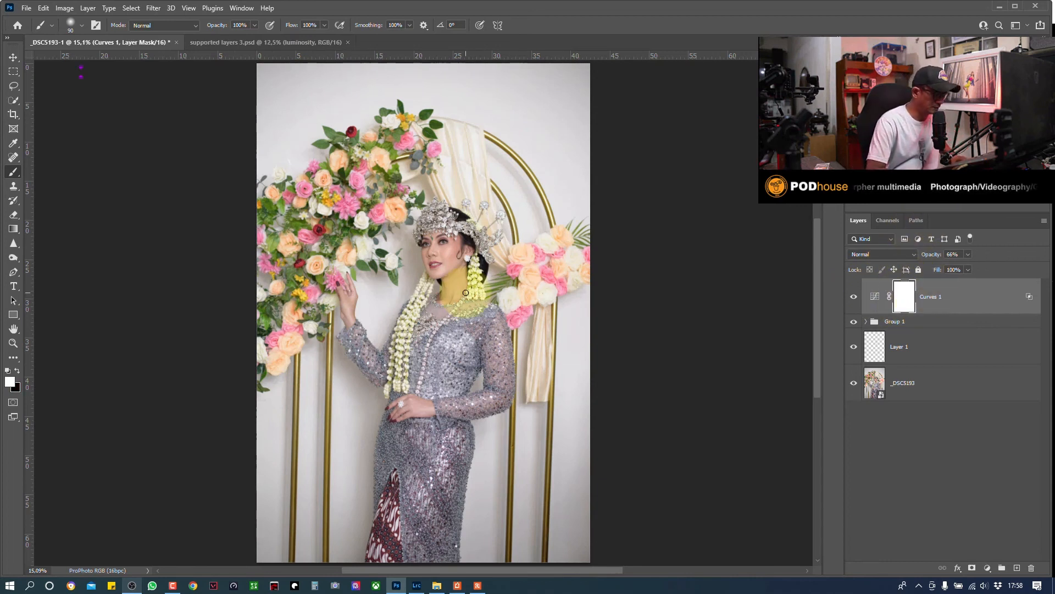
{"action": "key", "text": "ctrl+i"}
- Enlarge the brush to 250 and paint white on the Curves 1 mask over the bride's face
{"action": "scroll", "coordinate": [465, 292], "scroll_direction": "up", "scroll_amount": 2}
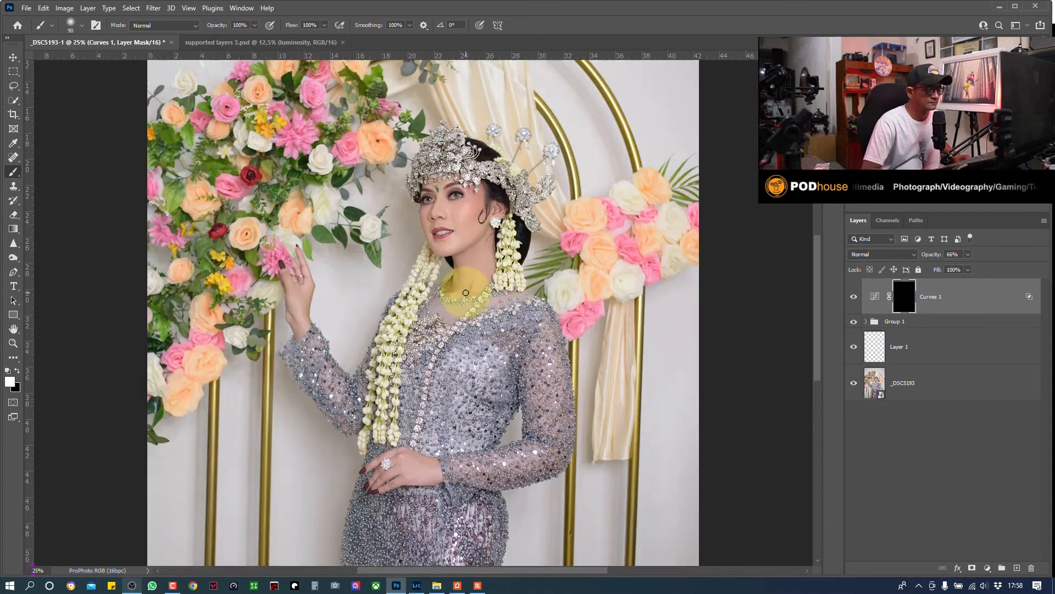
{"action": "scroll", "coordinate": [466, 292], "scroll_direction": "up", "scroll_amount": 1}
{"action": "scroll", "coordinate": [483, 177], "scroll_direction": "up", "scroll_amount": 1}
{"action": "key", "text": "]"}
{"action": "key", "text": "]"}
{"action": "key", "text": "]"}
{"action": "key", "text": "]"}
{"action": "key", "text": "]"}
{"action": "key", "text": "]"}
{"action": "key", "text": "]"}
{"action": "key", "text": "]"}
{"action": "key", "text": "]"}
{"action": "key", "text": "["}
{"action": "key", "text": "["}
{"action": "key", "text": "["}
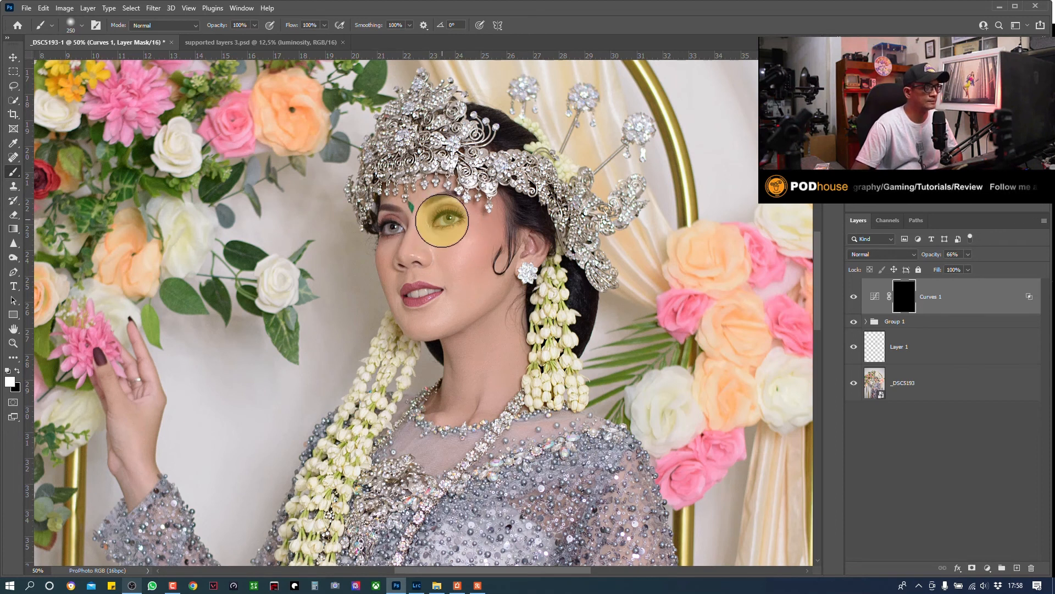
{"action": "left_click_drag", "start_coordinate": [442, 220], "coordinate": [460, 213]}
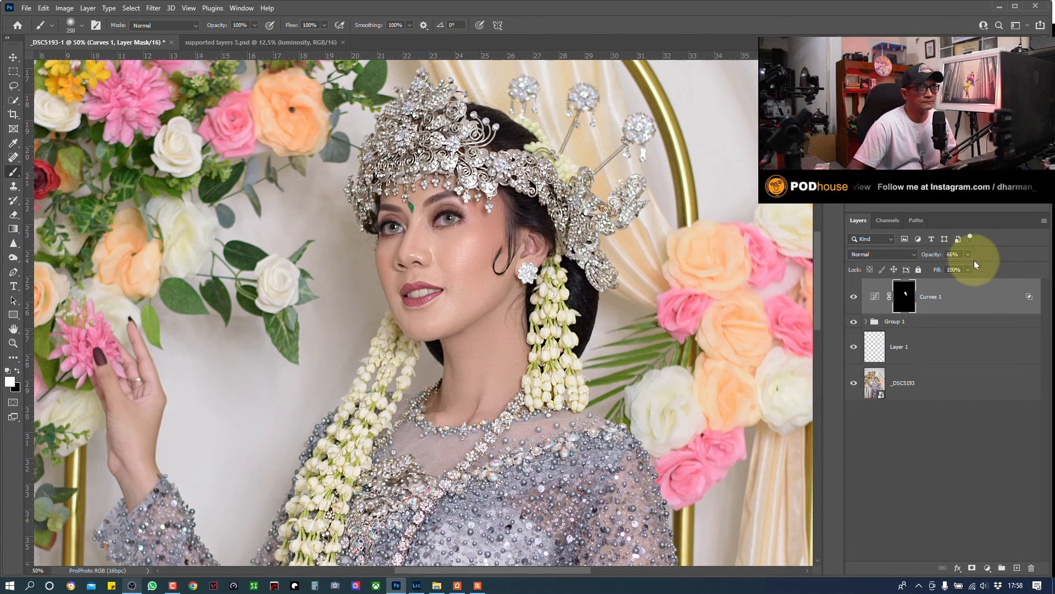
- Raise the Curves 1 layer's opacity to 85% and compare the face with the layer hidden and shown
{"action": "left_click_drag", "start_coordinate": [970, 257], "coordinate": [978, 268]}
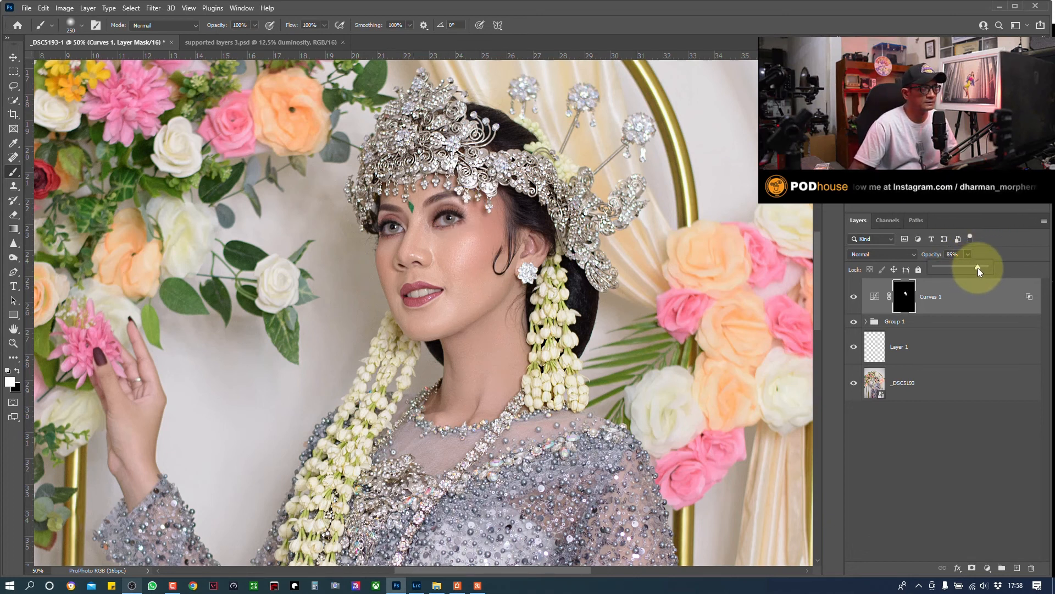
{"action": "left_click", "coordinate": [855, 298]}
{"action": "left_click", "coordinate": [854, 298]}
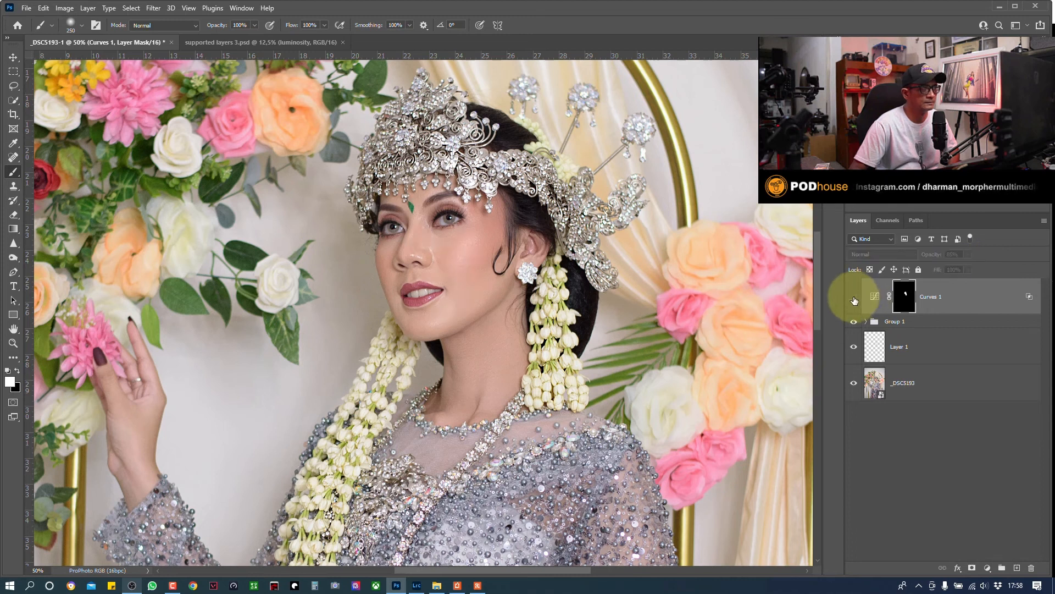
{"action": "left_click", "coordinate": [854, 297]}
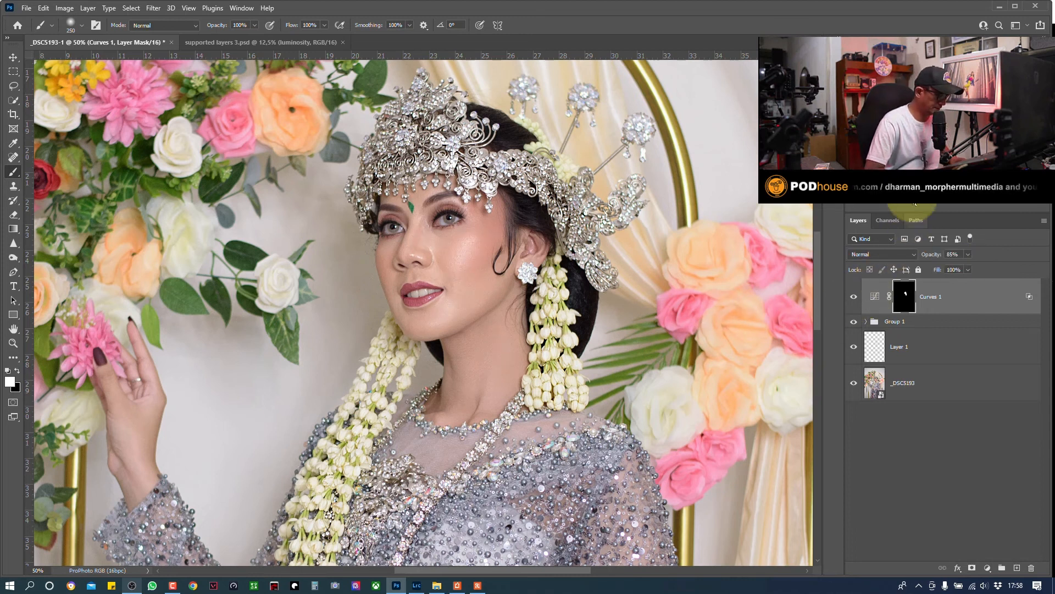
{"action": "key", "text": "ctrl+0"}
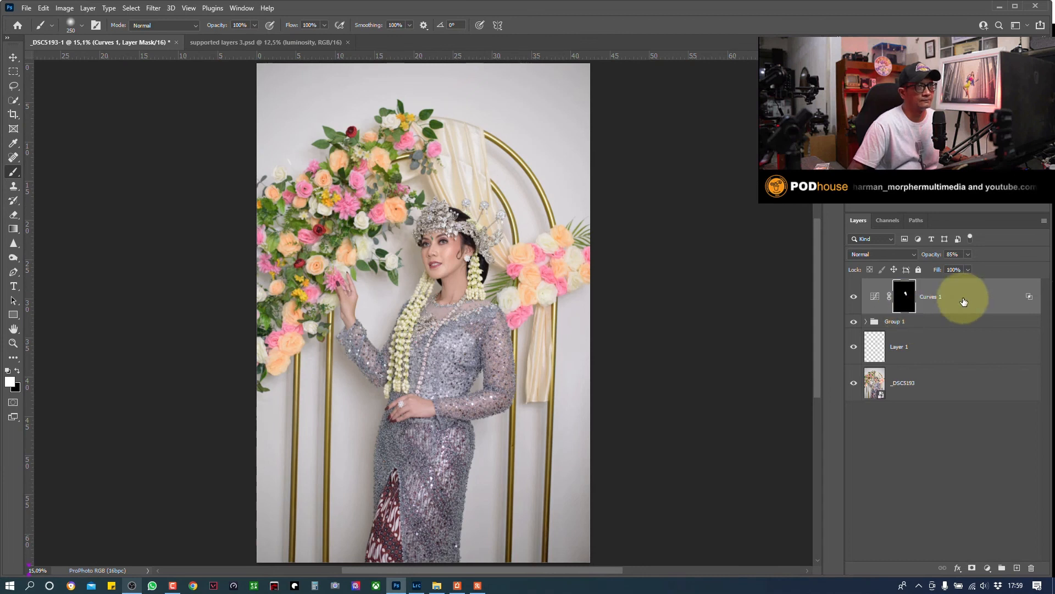
- Copy the supported layers group from supported layers 3.psd into the portrait above Curves 1 and close the source file
{"action": "left_click", "coordinate": [267, 42]}
{"action": "left_click_drag", "start_coordinate": [268, 44], "coordinate": [235, 390]}
{"action": "left_click_drag", "start_coordinate": [929, 283], "coordinate": [389, 256]}
{"action": "left_click", "coordinate": [585, 239]}
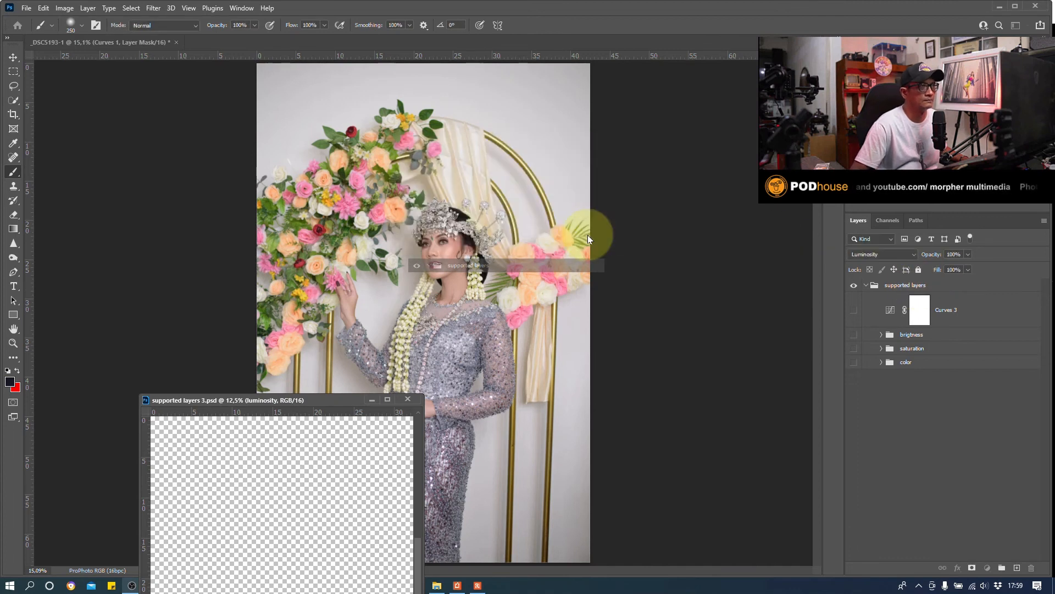
{"action": "left_click", "coordinate": [408, 399]}
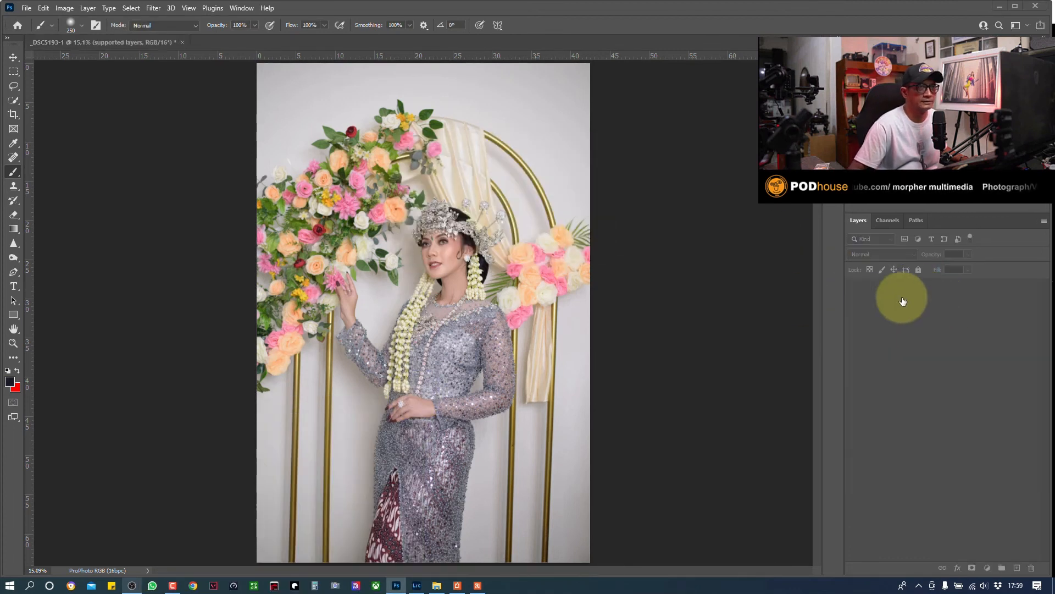
- Preview the portrait with Curves 3, the saturation group and the color group in turn, and expand the color group
{"action": "left_click", "coordinate": [854, 310]}
{"action": "left_click", "coordinate": [854, 309]}
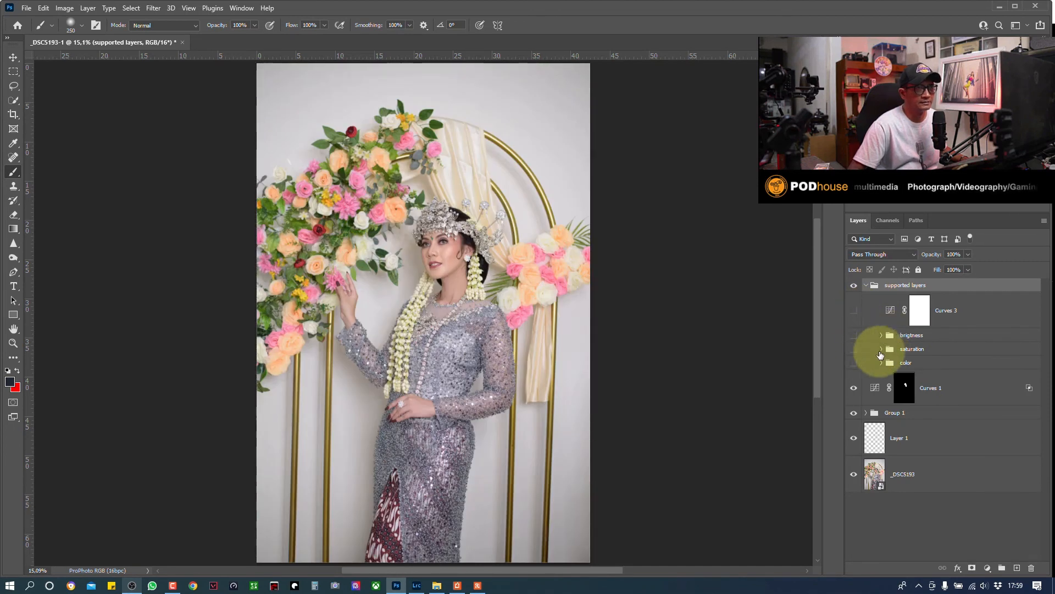
{"action": "left_click", "coordinate": [855, 351]}
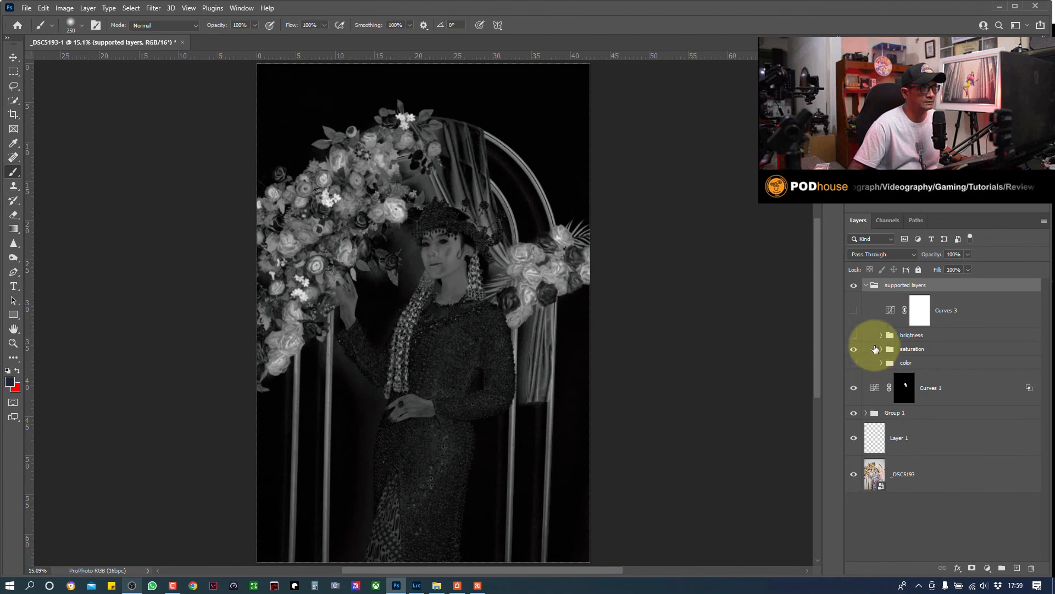
{"action": "left_click", "coordinate": [853, 349]}
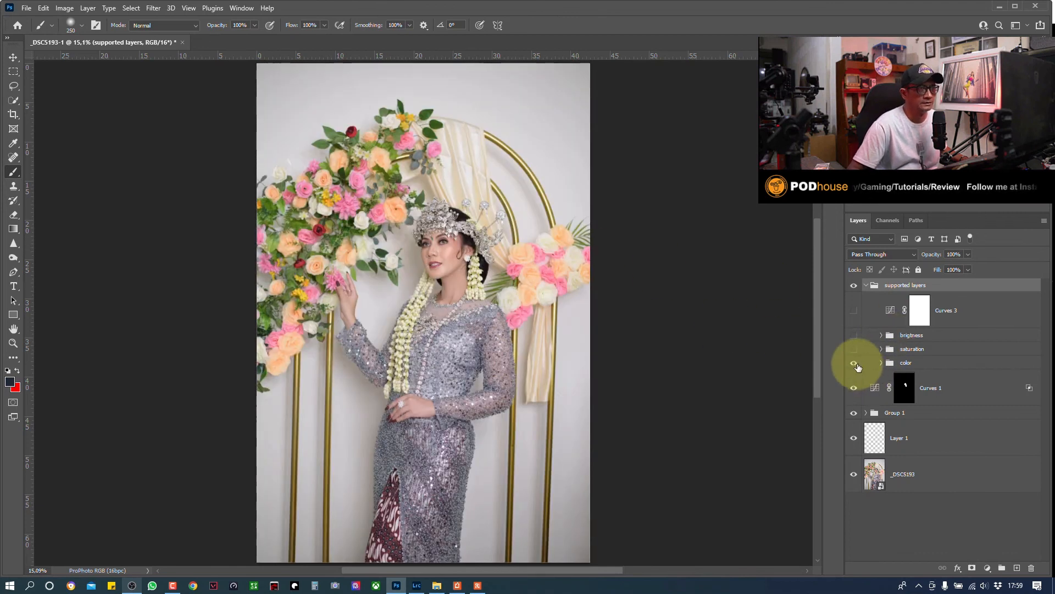
{"action": "left_click", "coordinate": [854, 363]}
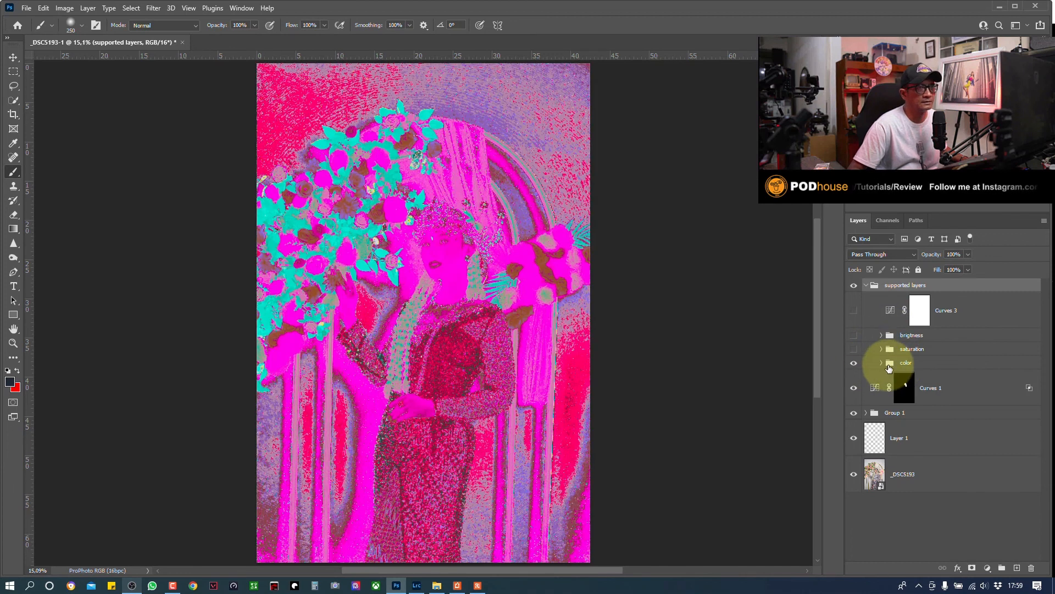
{"action": "left_click", "coordinate": [896, 367]}
{"action": "left_click", "coordinate": [854, 364]}
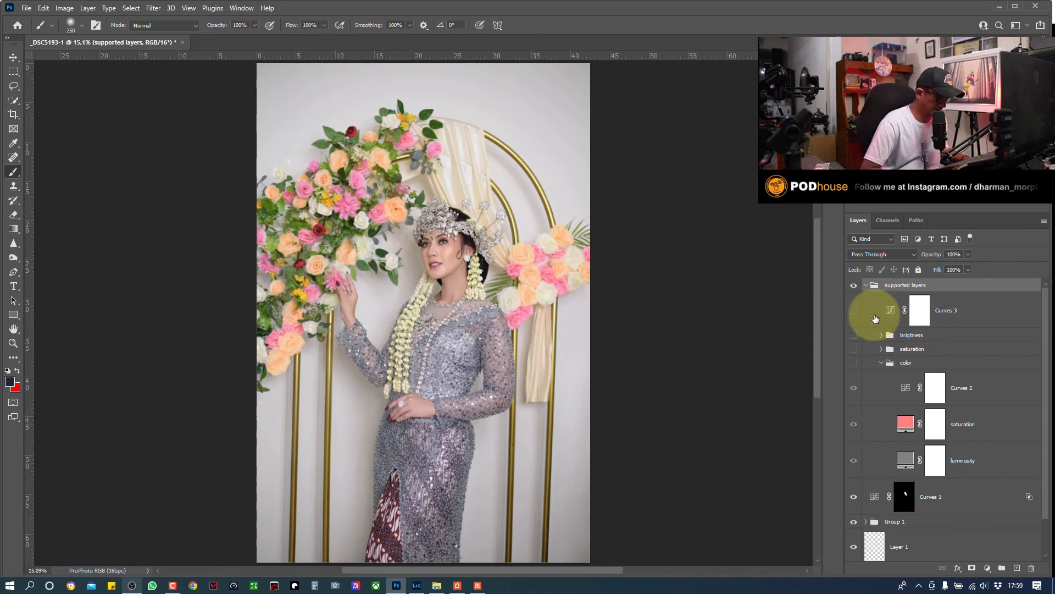
{"action": "key", "text": "ctrl+plus"}
{"action": "key", "text": "ctrl+plus"}
{"action": "key", "text": "ctrl+plus"}
{"action": "key", "text": "ctrl+minus"}
{"action": "key", "text": "ctrl+minus"}
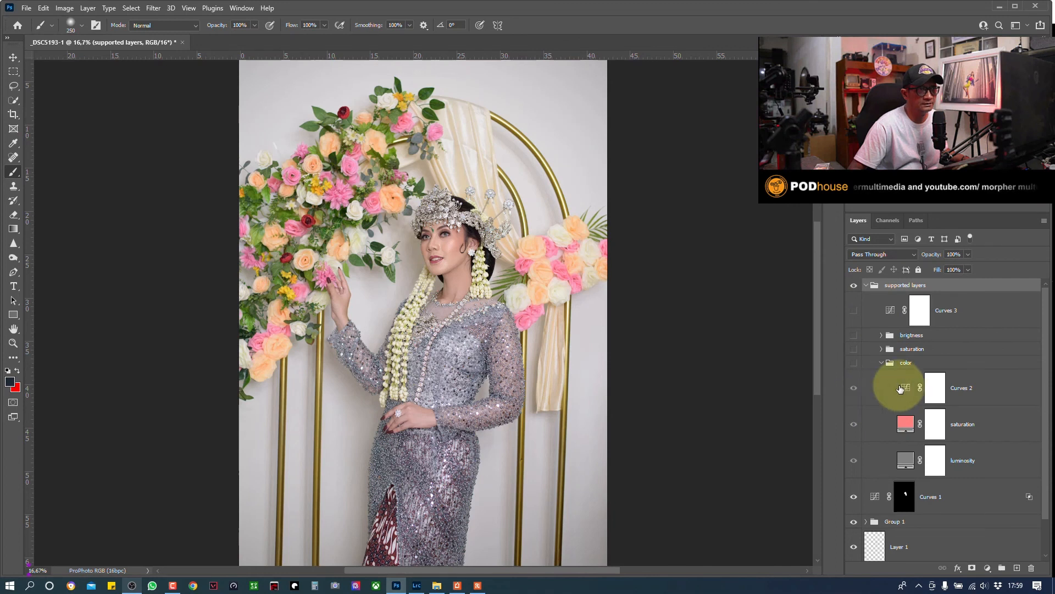
- Preview the portrait with the color group shown, hide the group again and collapse the supported layers group
{"action": "left_click", "coordinate": [853, 362]}
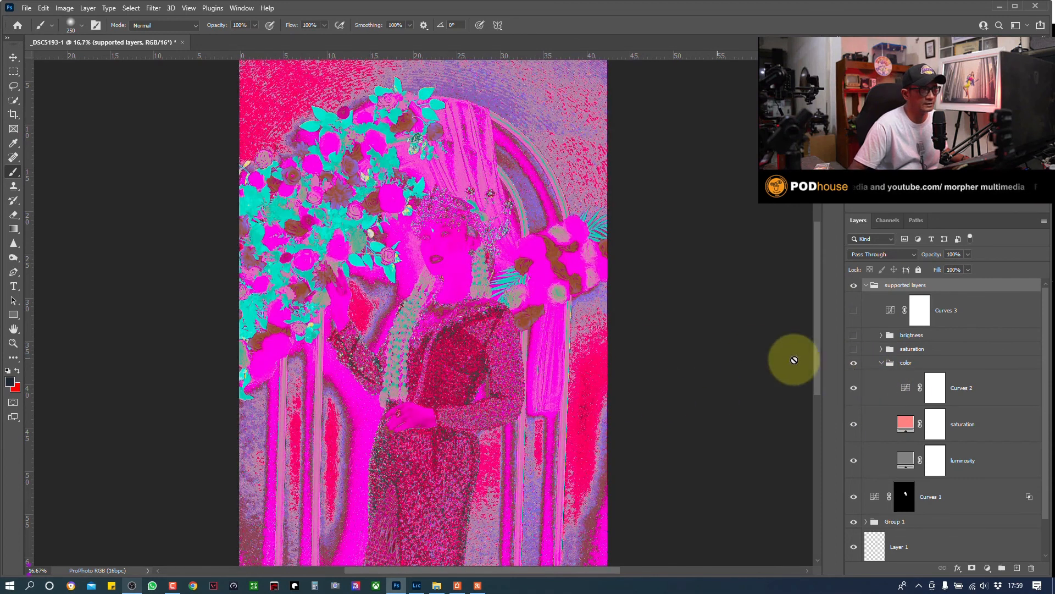
{"action": "left_click", "coordinate": [854, 362]}
{"action": "left_click", "coordinate": [867, 285]}
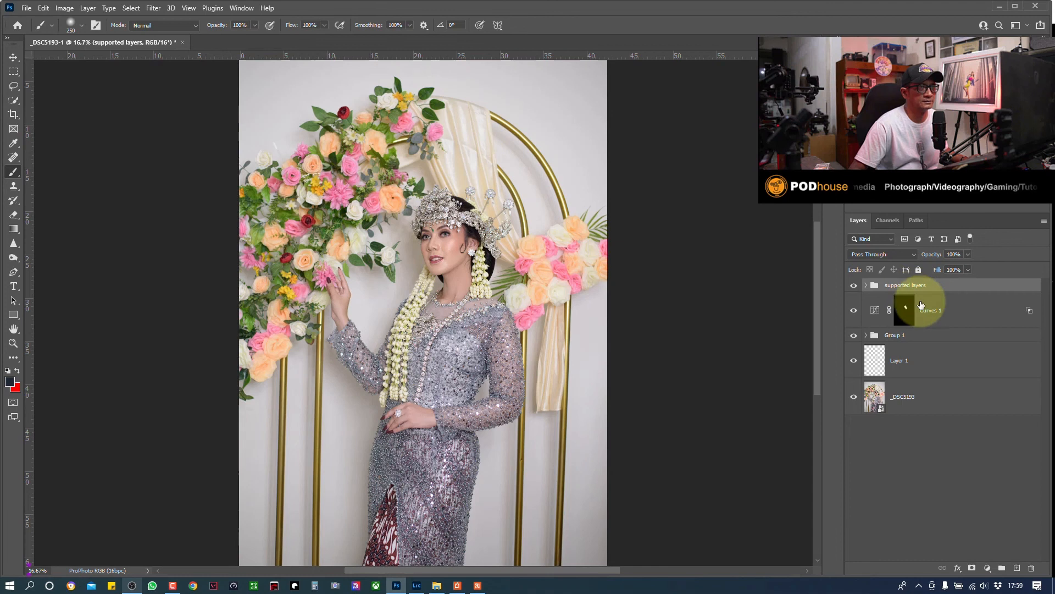
- Export the portrait as a JPG to the Dropbox edit folder, with sRGB conversion off and the color profile embedded
{"action": "left_click", "coordinate": [26, 8]}
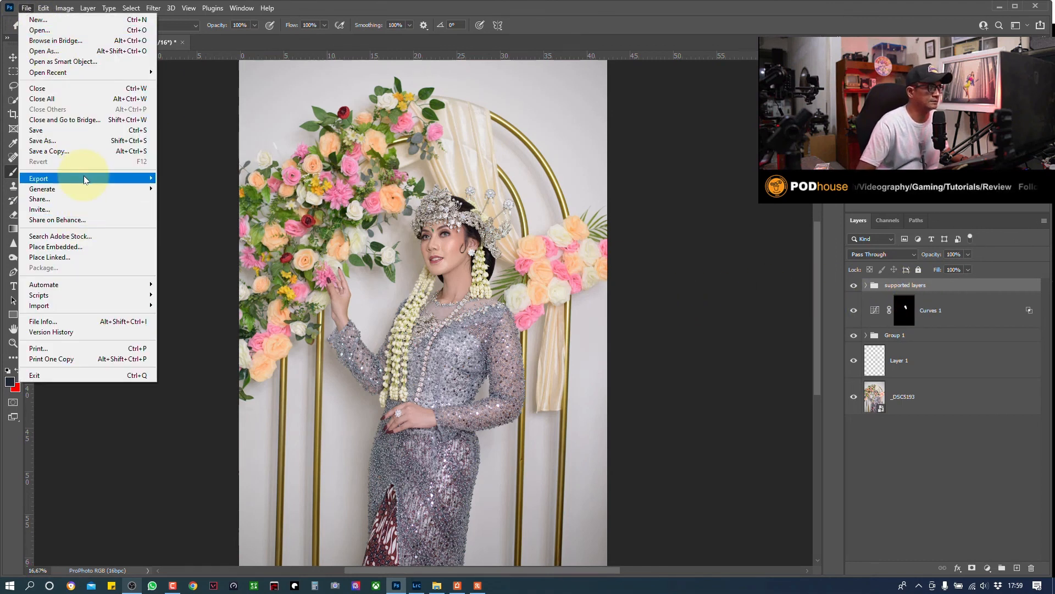
{"action": "mouse_move", "coordinate": [86, 179]}
{"action": "left_click", "coordinate": [189, 193]}
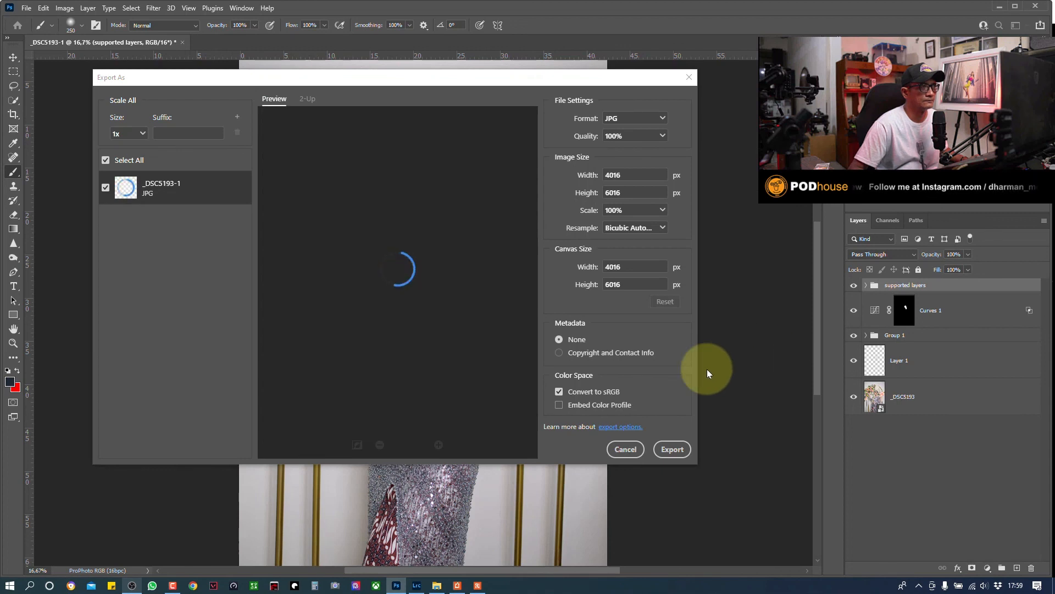
{"action": "left_click", "coordinate": [559, 392]}
{"action": "left_click", "coordinate": [559, 405]}
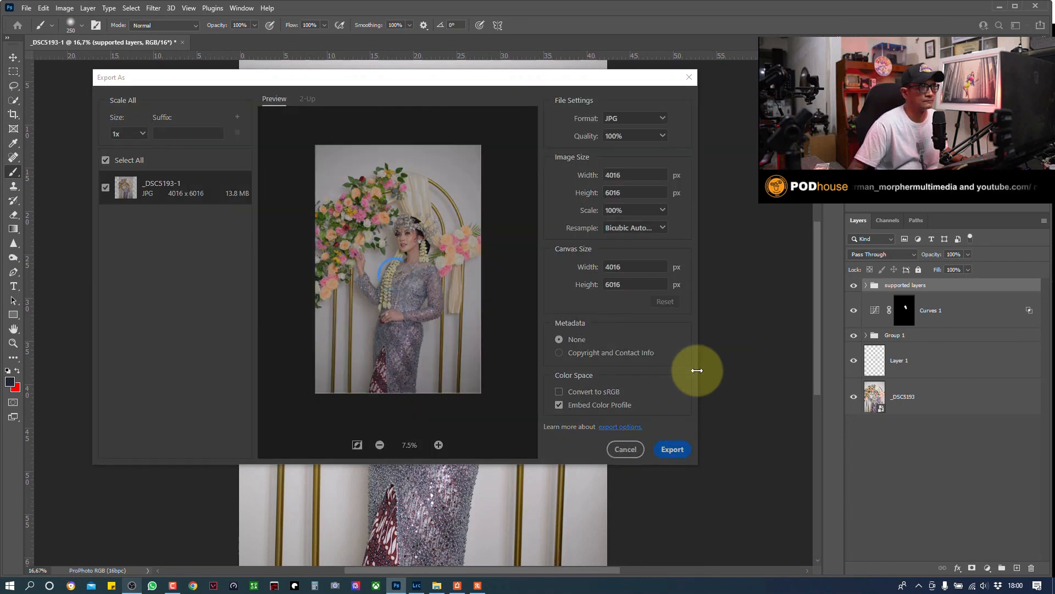
{"action": "key", "text": "Return"}
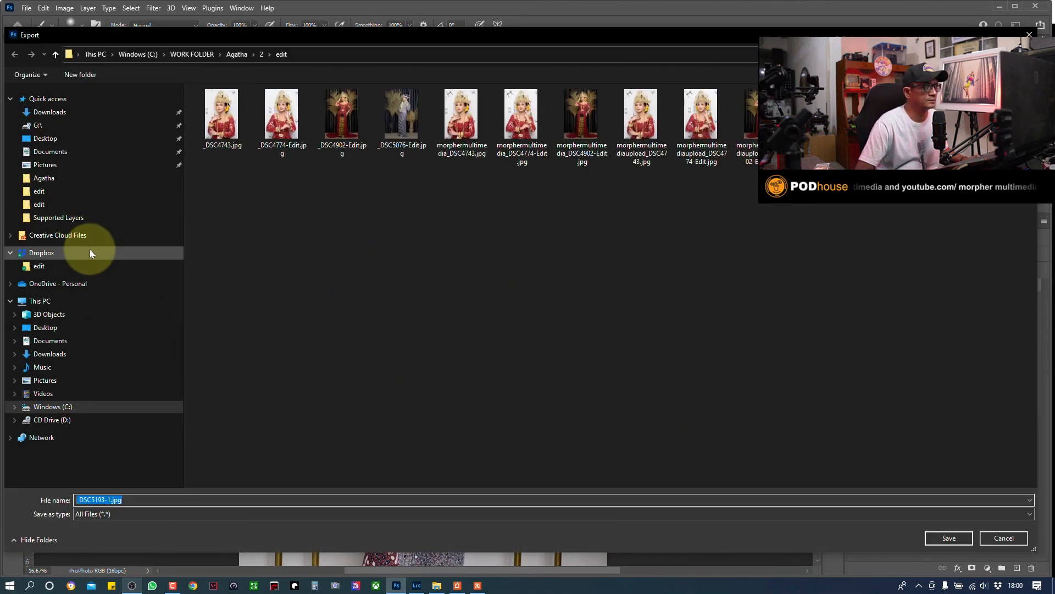
{"action": "left_click", "coordinate": [44, 266]}
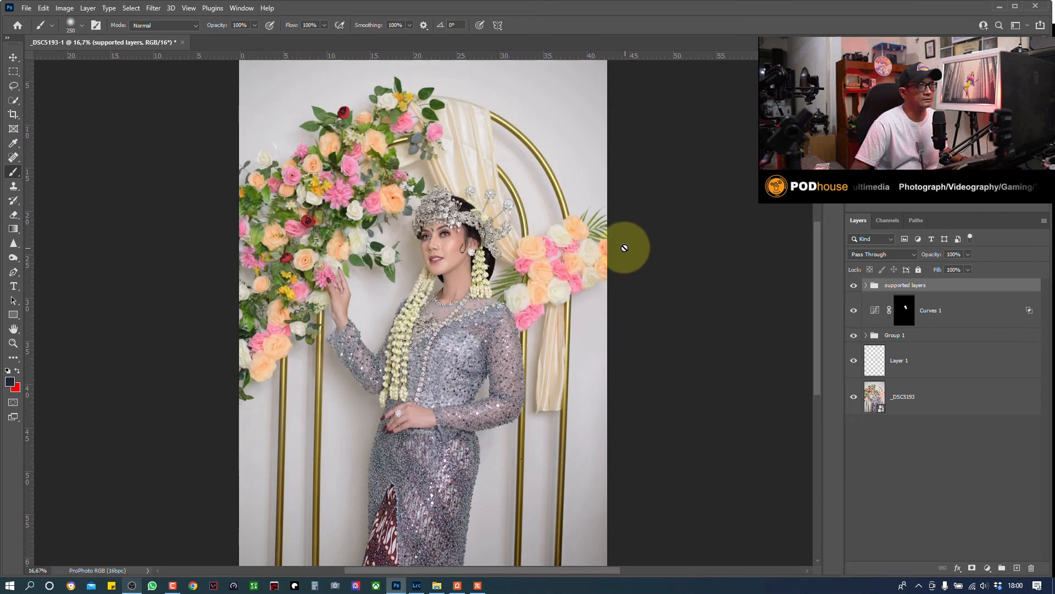
- Compare the original _DSC5193 layer alone with the full retouch, first close up on the bride's face and again on the whole image
{"action": "key", "text": "ctrl+plus"}
{"action": "key", "text": "ctrl+plus"}
{"action": "key", "text": "ctrl+plus"}
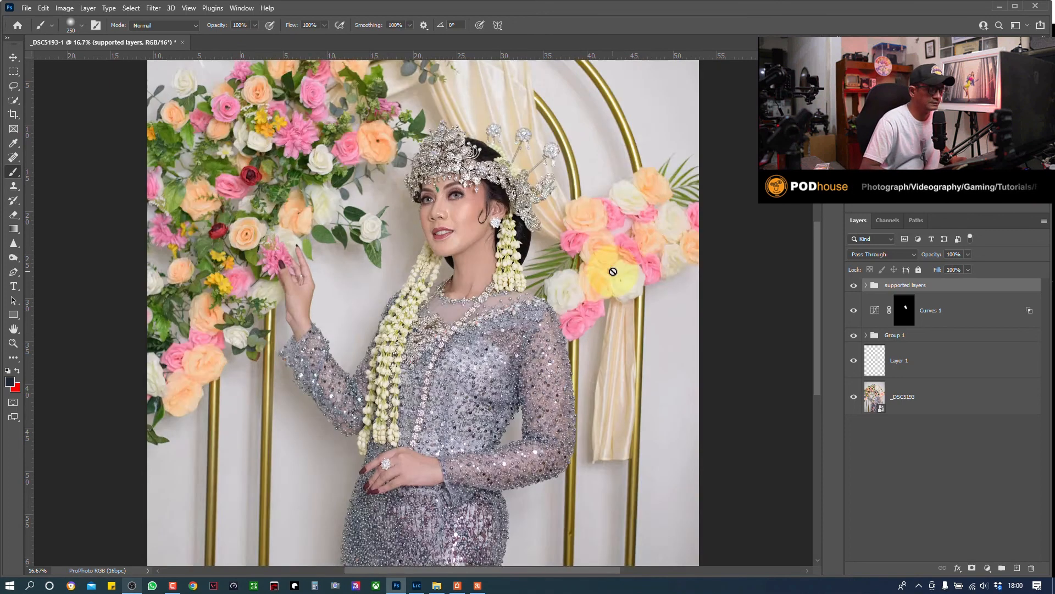
{"action": "left_click", "coordinate": [853, 397], "text": "alt"}
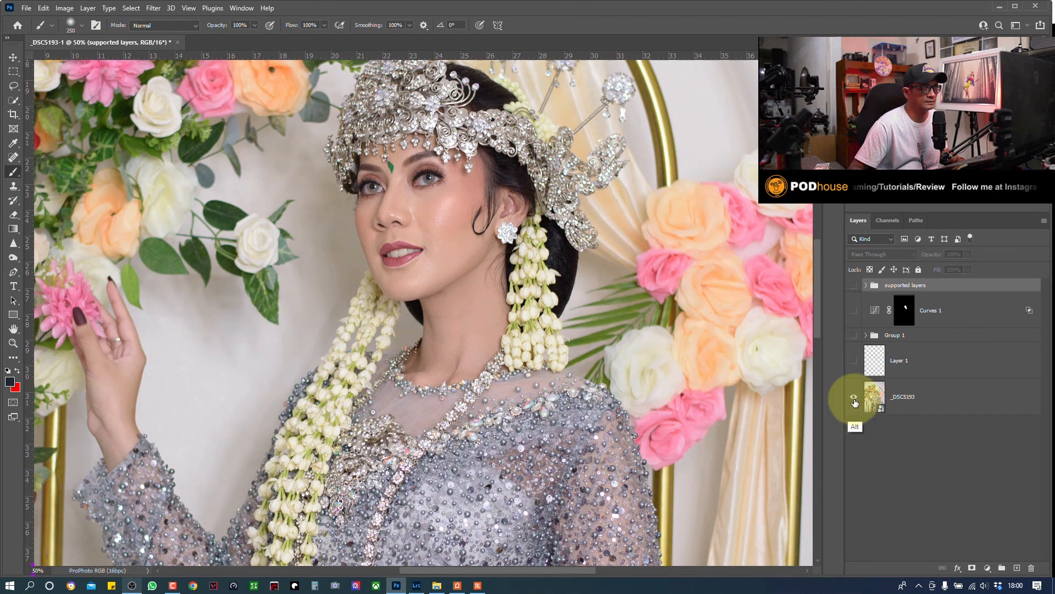
{"action": "left_click", "coordinate": [854, 397], "text": "alt"}
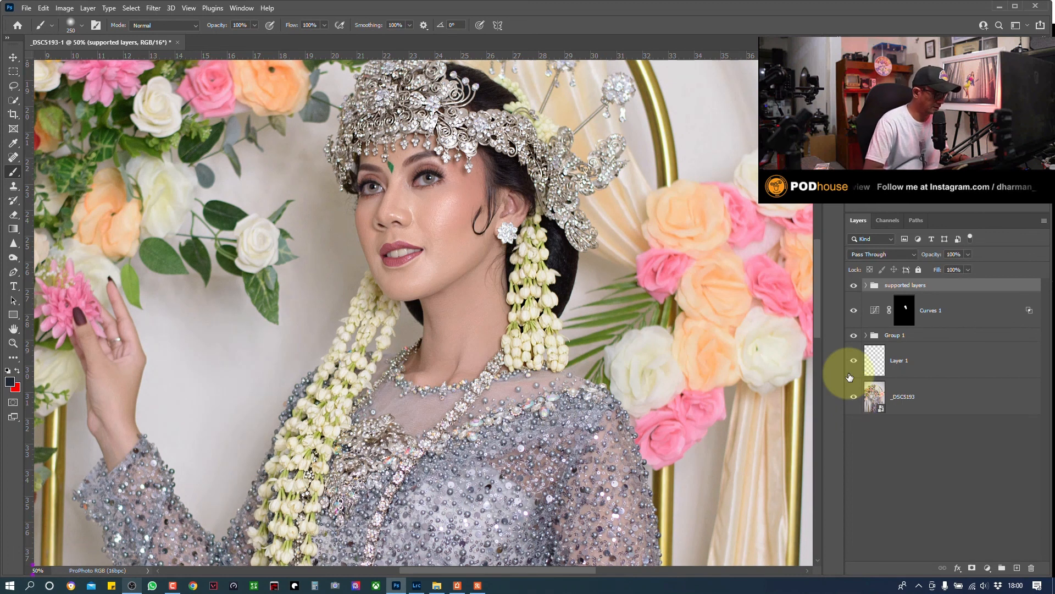
{"action": "key", "text": "ctrl+0"}
{"action": "left_click", "coordinate": [857, 397], "text": "alt"}
{"action": "left_click", "coordinate": [857, 397], "text": "alt"}
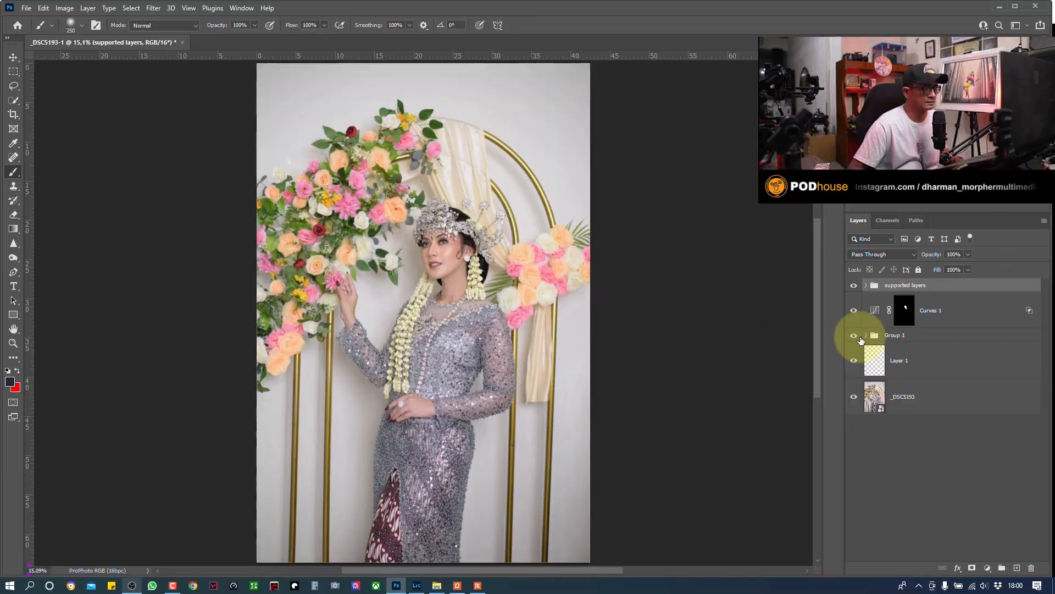